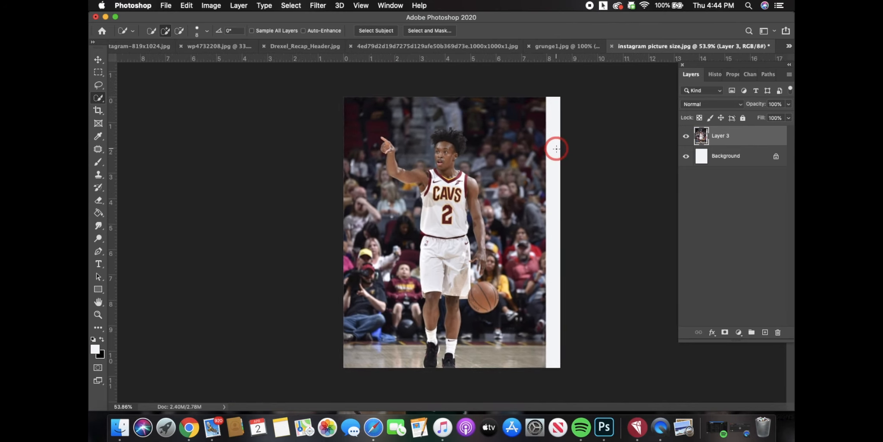
- Toggle the photo layer's visibility to compare it with the plain background layer beneath
click(686, 138)
click(685, 137)
click(736, 167)
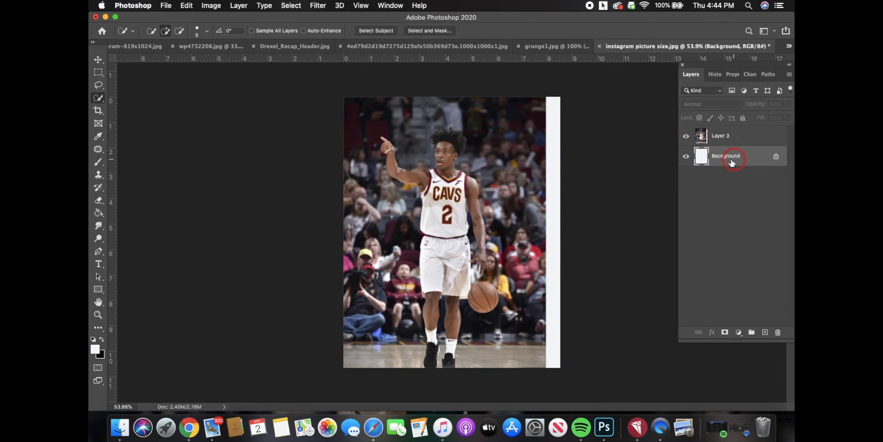
click(685, 137)
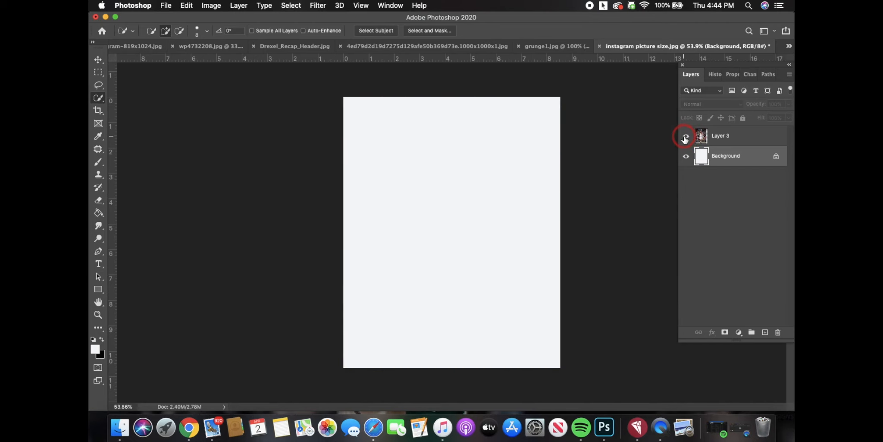
click(686, 137)
- Rename the player photo layer, Layer 3, as "model"
click(721, 136)
click(718, 162)
click(721, 137)
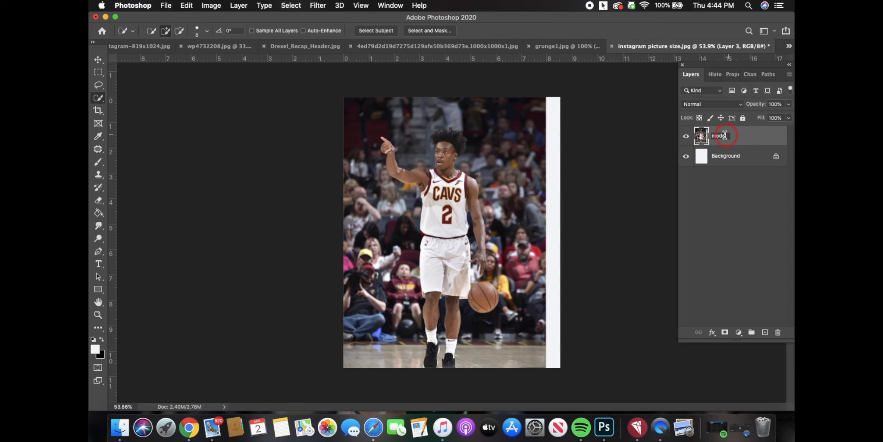
key(Return)
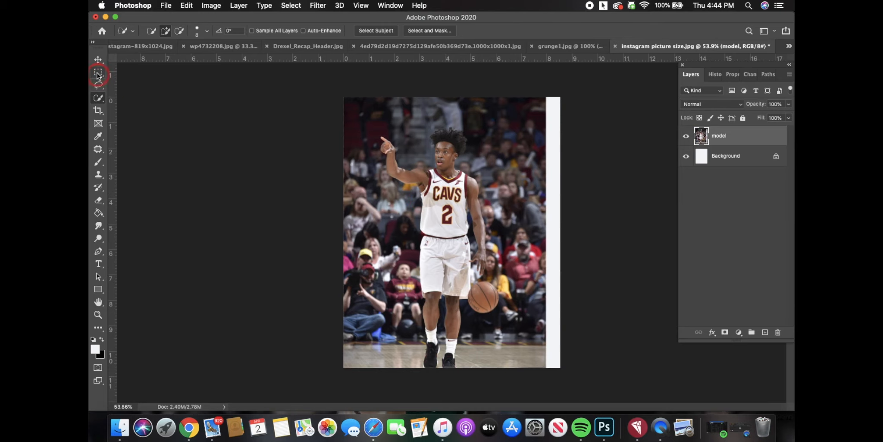
- Quick-select the player's head, pointing arm and jersey, extending the selection over the other shoulder and upper arm
key(super+plus)
scroll(456, 164, up, 4)
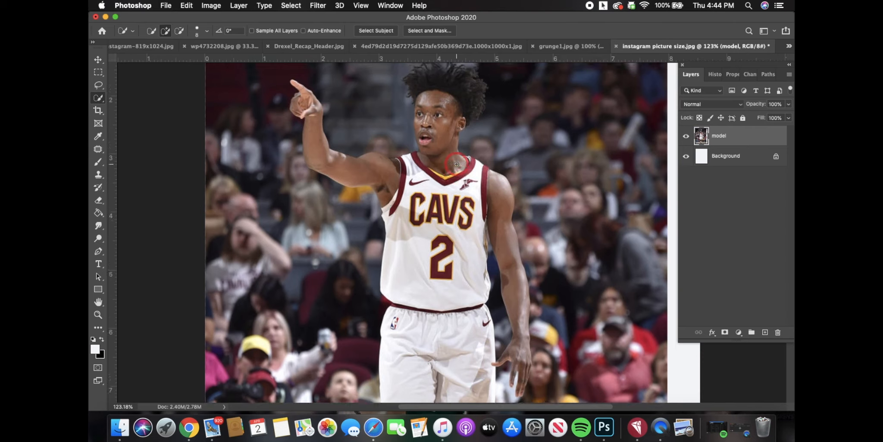
scroll(456, 164, up, 1)
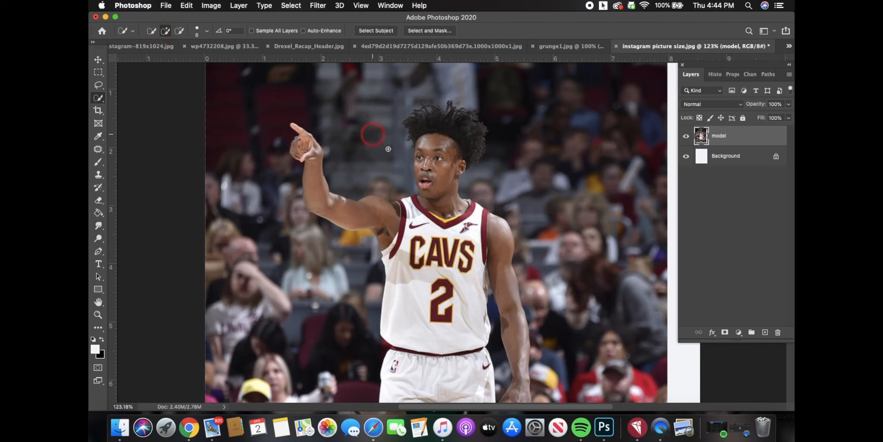
mouse_move(430, 166)
mouse_down()
mouse_move(425, 124)
mouse_move(463, 133)
mouse_move(436, 183)
mouse_move(423, 172)
mouse_move(438, 221)
mouse_move(433, 262)
mouse_move(415, 264)
mouse_move(401, 232)
mouse_move(460, 258)
mouse_move(461, 247)
mouse_move(442, 240)
mouse_move(439, 308)
mouse_move(395, 205)
mouse_move(384, 213)
mouse_move(318, 204)
mouse_move(299, 143)
mouse_up()
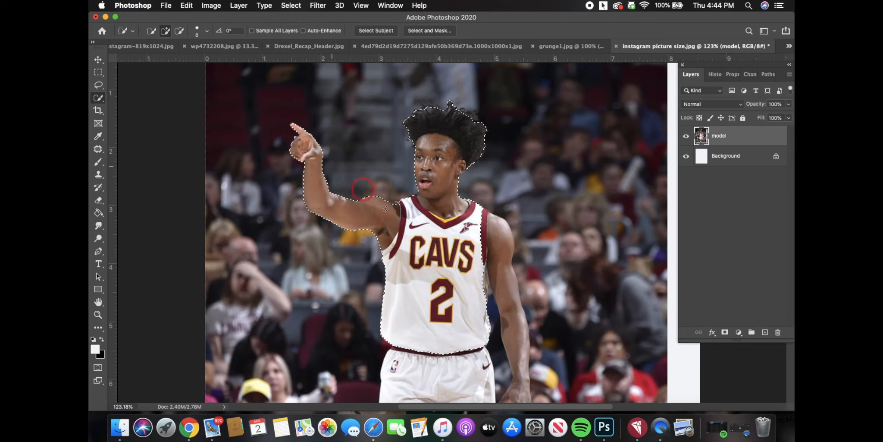
mouse_move(464, 240)
mouse_down()
mouse_move(496, 229)
mouse_move(500, 247)
mouse_up()
- Extend the selection down the lowered forearm and hand and over the white shorts
scroll(514, 309, down, 3)
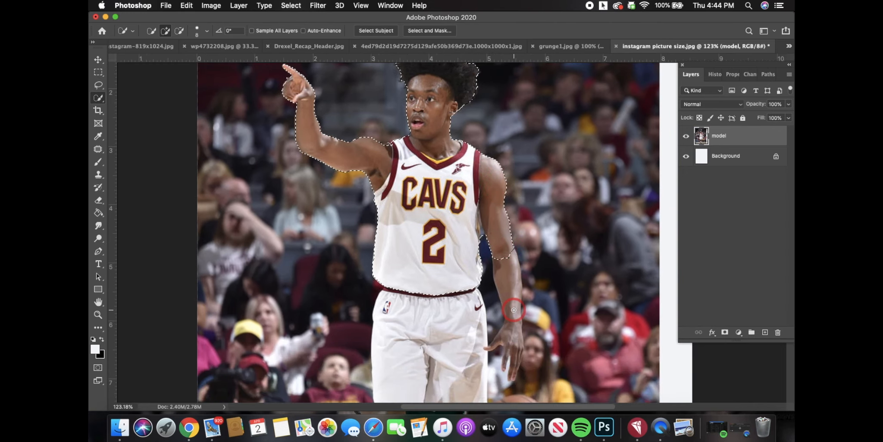
drag(514, 310, 511, 340)
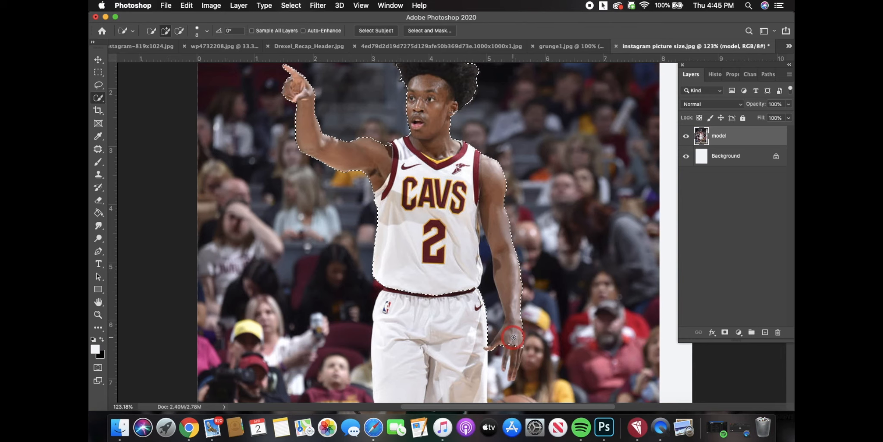
scroll(512, 341, down, 3)
mouse_move(424, 258)
mouse_down()
mouse_move(418, 313)
mouse_move(390, 293)
mouse_move(381, 233)
mouse_move(428, 231)
mouse_up()
- Subtract the background between the torso and the lowered arm from the selection
key(super+plus)
key(super+plus)
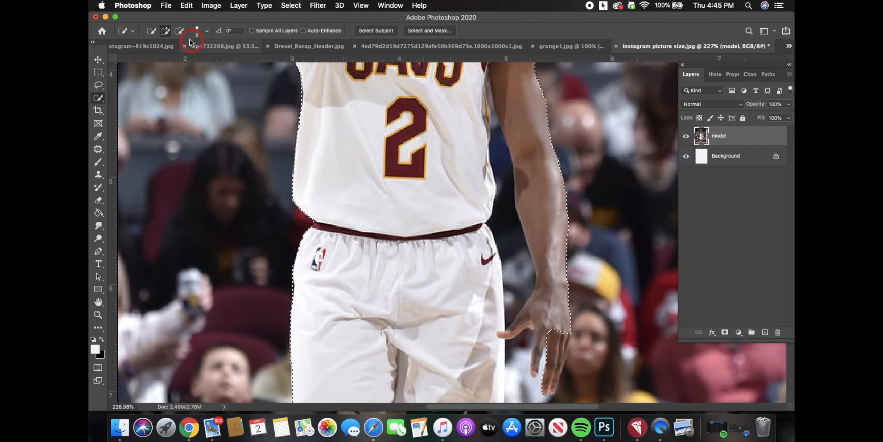
click(179, 32)
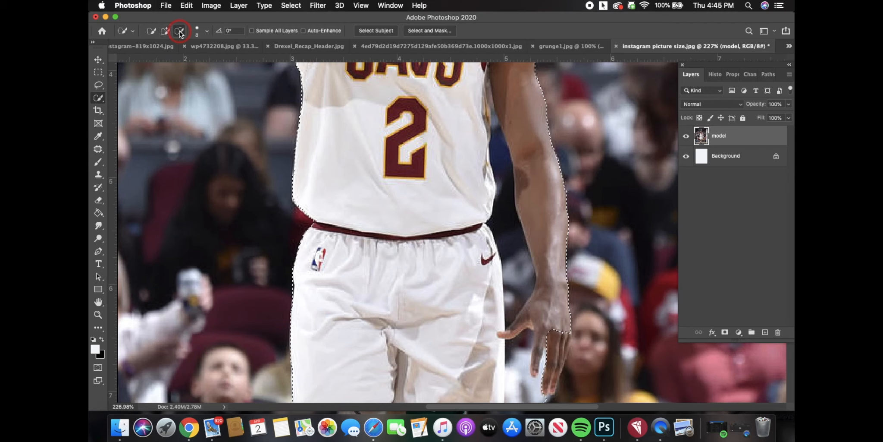
drag(516, 280, 514, 275)
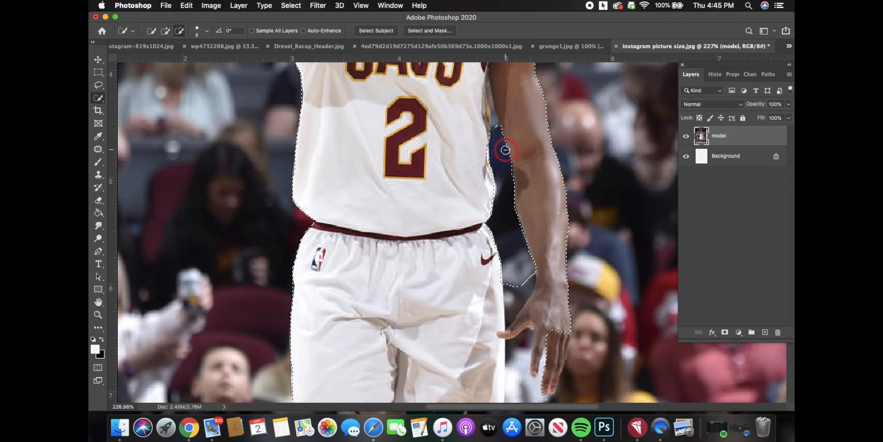
click(515, 305)
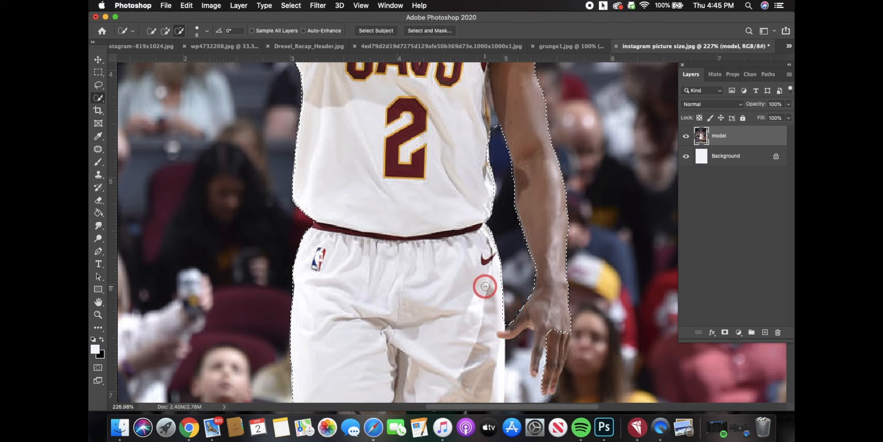
- Add the lowered hand's fingers to the selection and subtract the background between the hand and the shorts
click(165, 31)
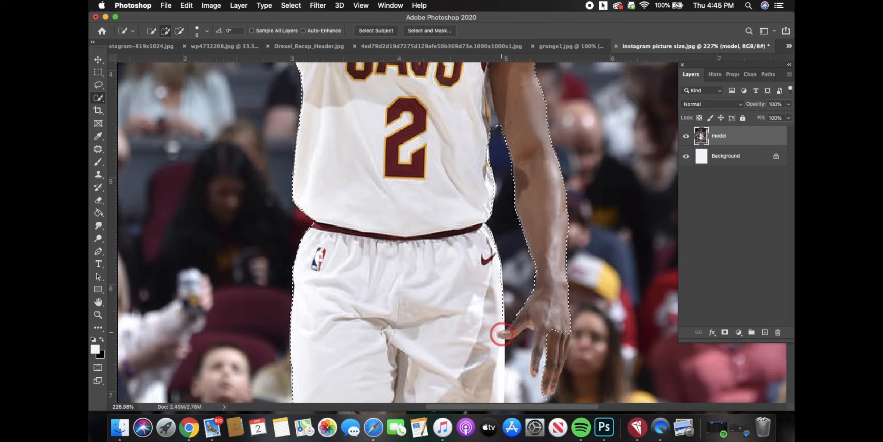
drag(555, 344, 557, 370)
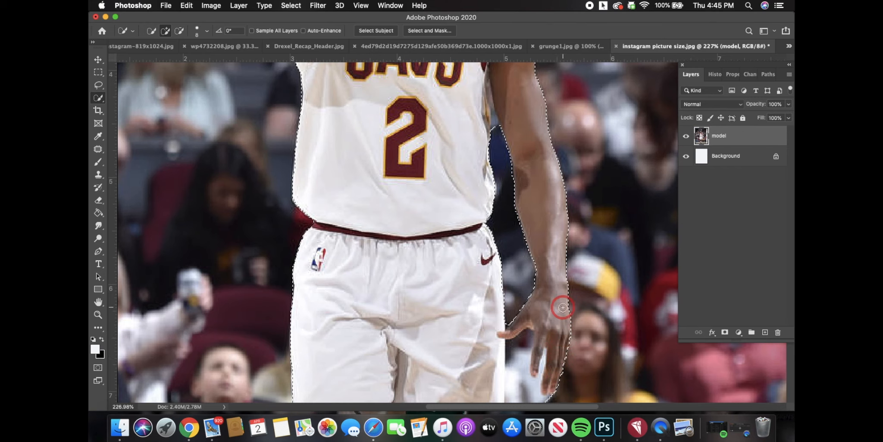
scroll(562, 309, down, 3)
scroll(563, 307, down, 5)
click(179, 31)
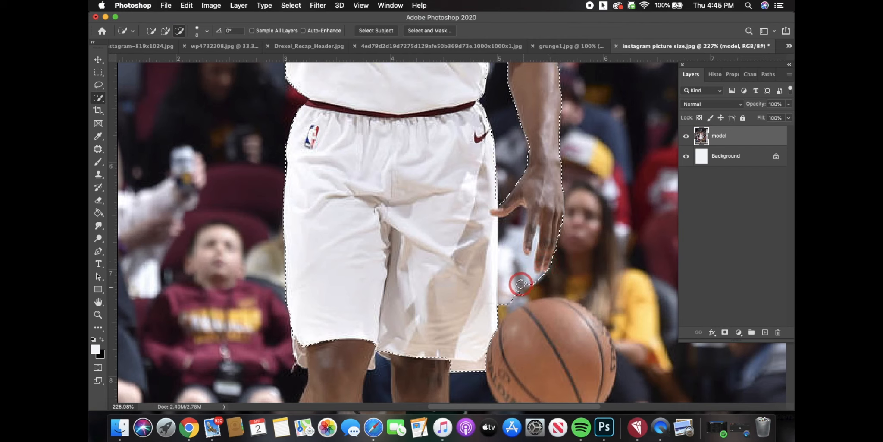
drag(516, 270, 516, 282)
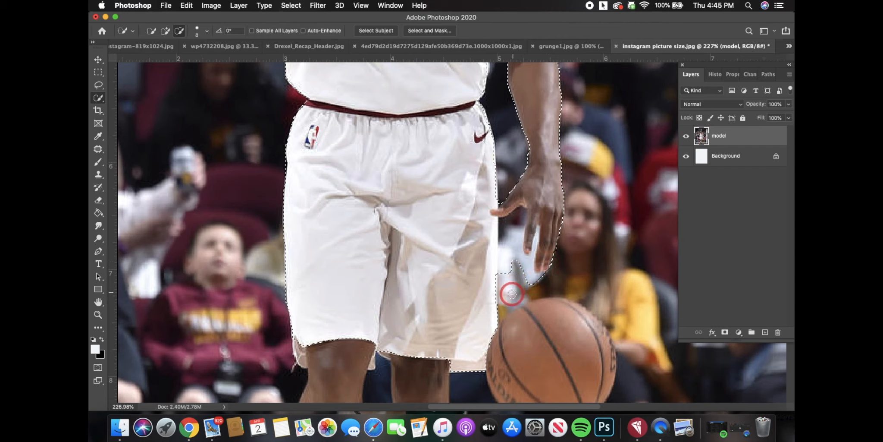
drag(511, 246, 510, 230)
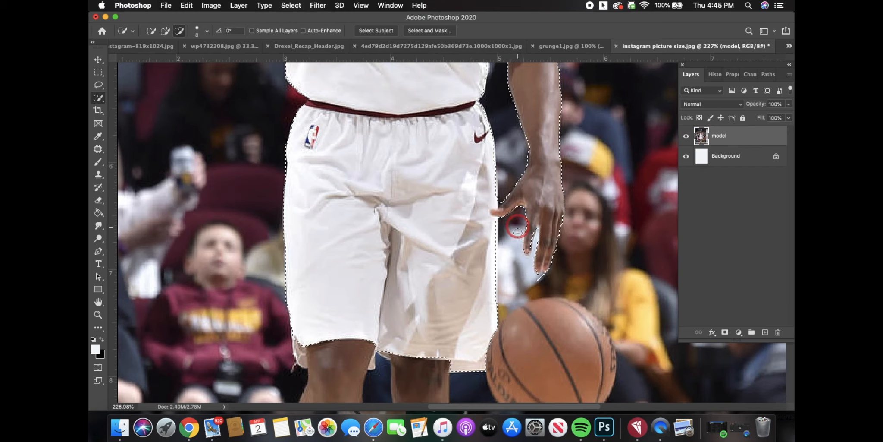
- Add the outer edge of the shorts, both legs, the socks and the shoes to the selection
click(165, 31)
drag(498, 229, 491, 248)
scroll(438, 282, down, 10)
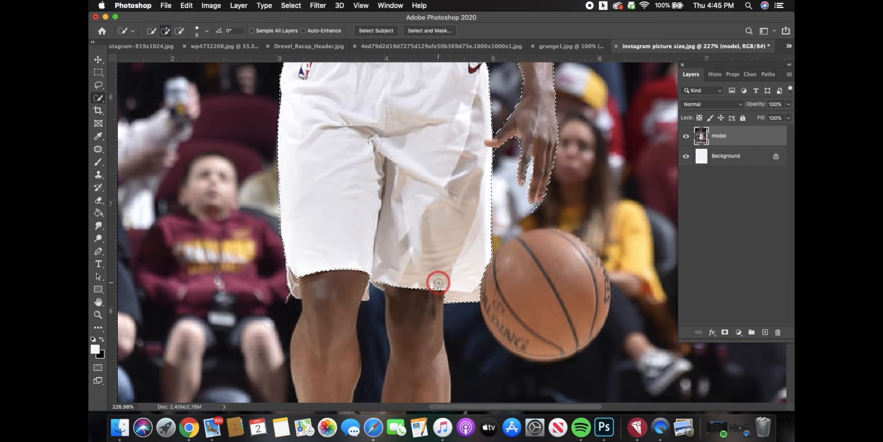
mouse_move(385, 336)
mouse_down()
mouse_move(388, 380)
mouse_move(313, 354)
mouse_move(313, 341)
mouse_move(297, 380)
mouse_up()
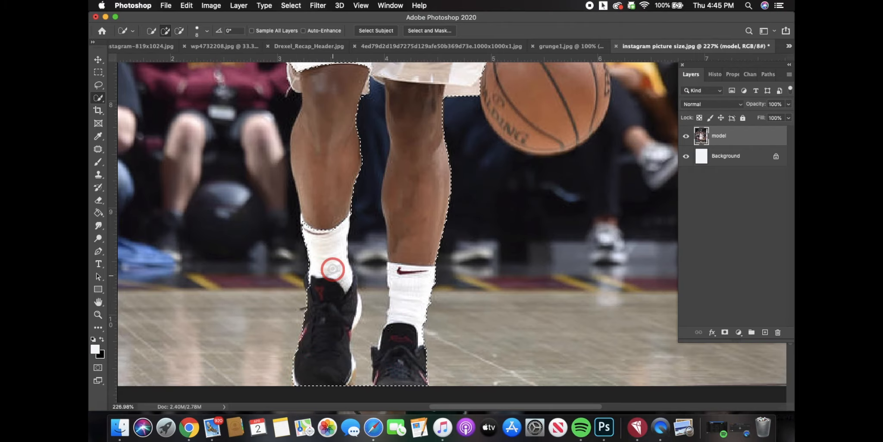
- Reduce the selection brush size and subtract the remaining background sliver below the armpit of the lowered arm
scroll(322, 171, up, 20)
scroll(411, 130, up, 5)
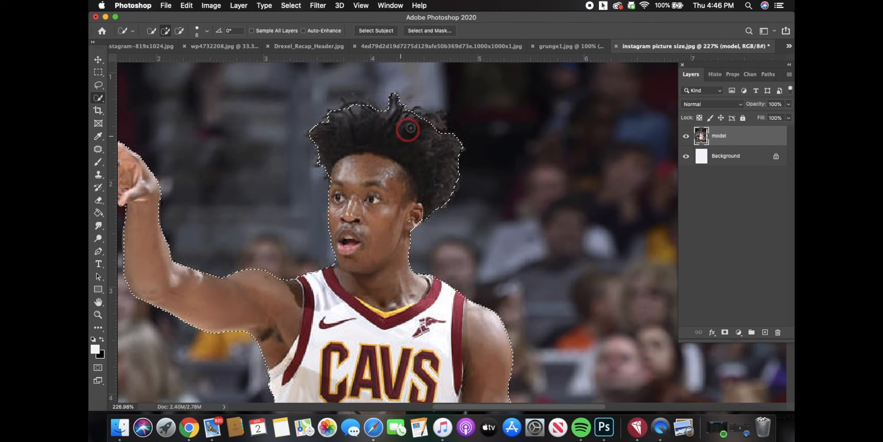
scroll(416, 118, down, 12)
click(180, 32)
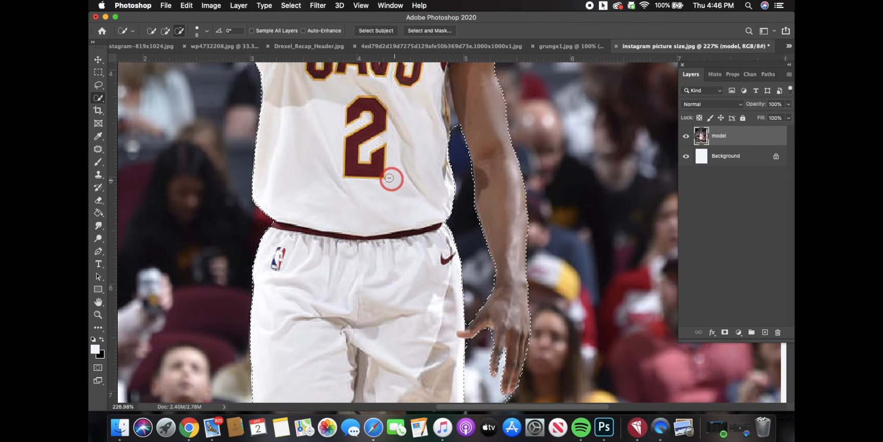
key(bracketleft)
key(bracketleft)
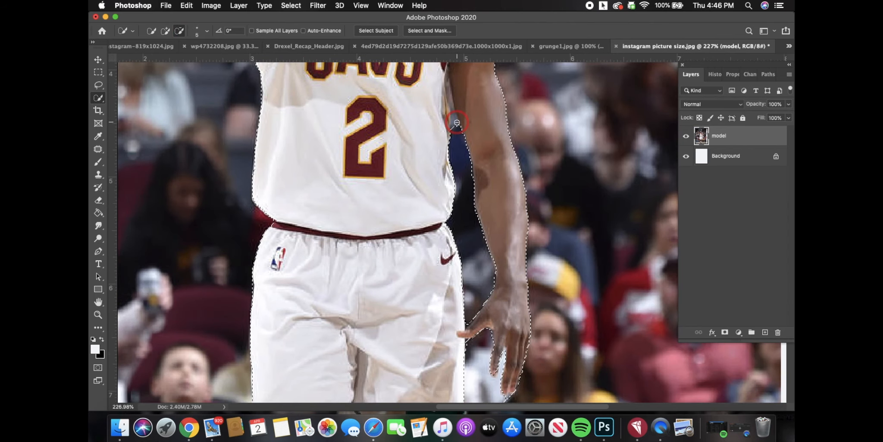
- Add the basketball to the selection and subtract the background between the player's legs
scroll(364, 168, down, 5)
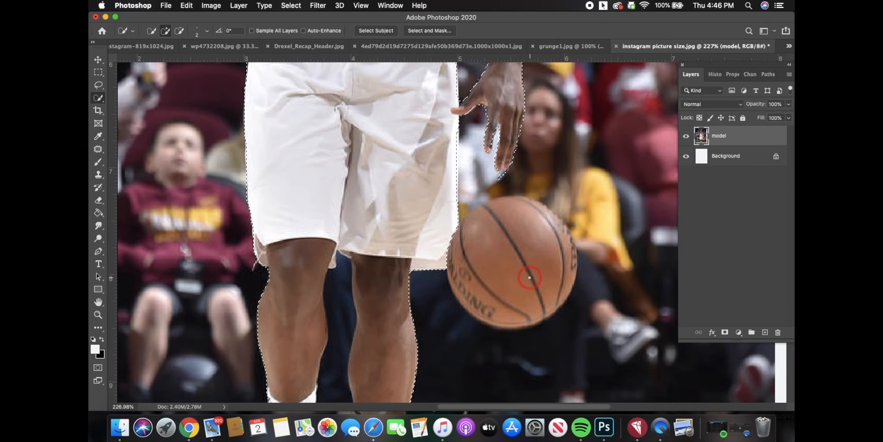
click(562, 238)
click(179, 30)
scroll(425, 163, down, 5)
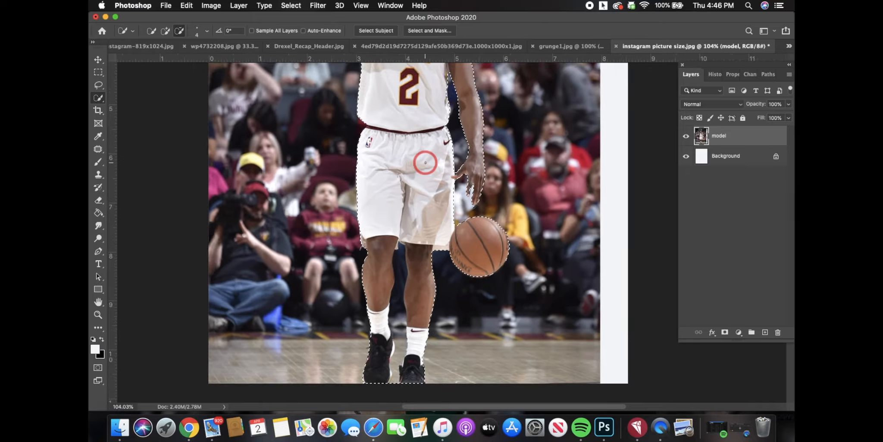
scroll(419, 336, up, 5)
drag(378, 166, 374, 335)
click(166, 32)
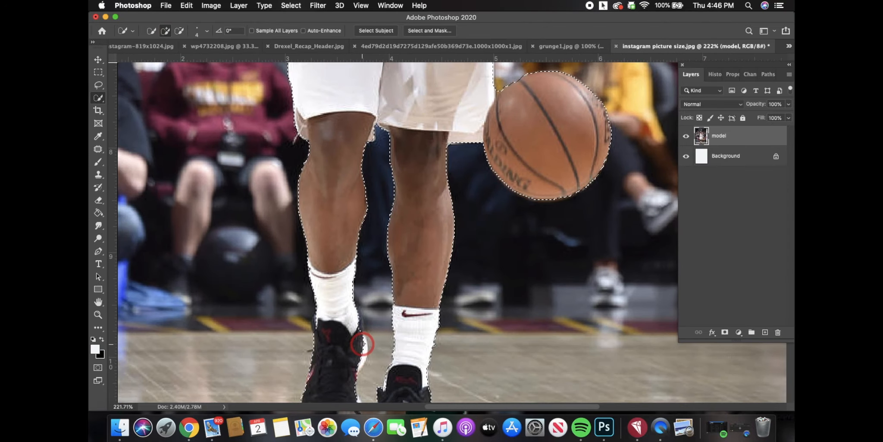
- Copy the selected player and basketball from the model layer to a new layer
scroll(341, 327, up, 2)
scroll(344, 303, up, 10)
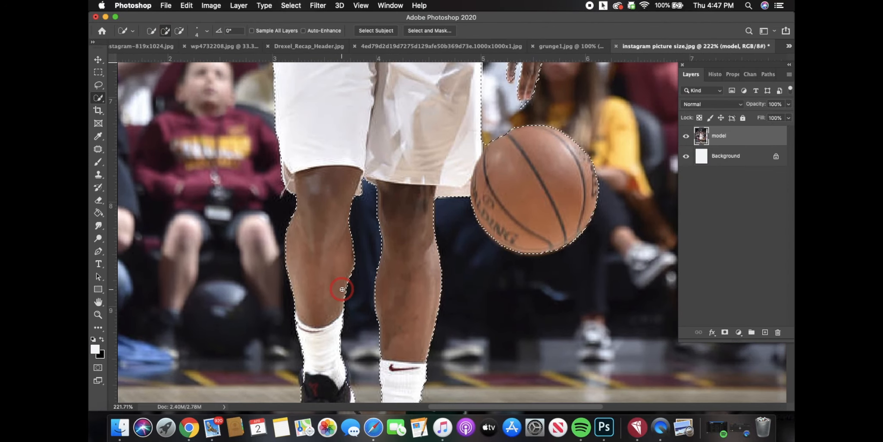
scroll(342, 281, up, 10)
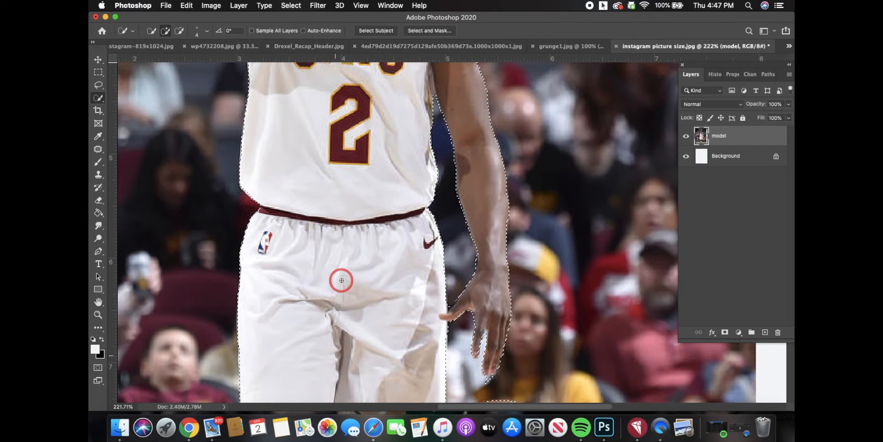
scroll(341, 281, down, 5)
scroll(615, 197, down, 3)
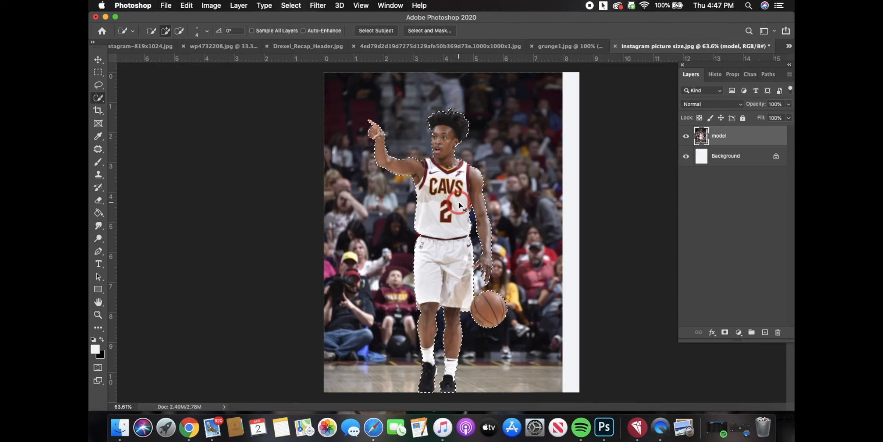
key(super+j)
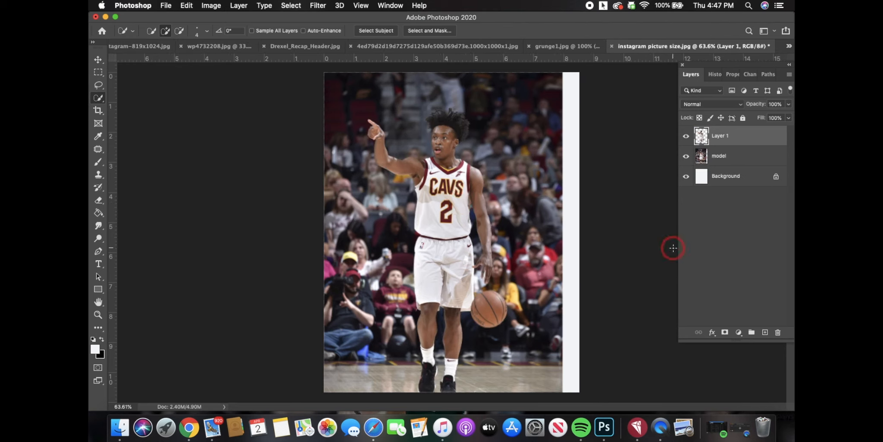
- Toggle the visibility of the model layer and the cut-out layer to check the isolated player
click(687, 156)
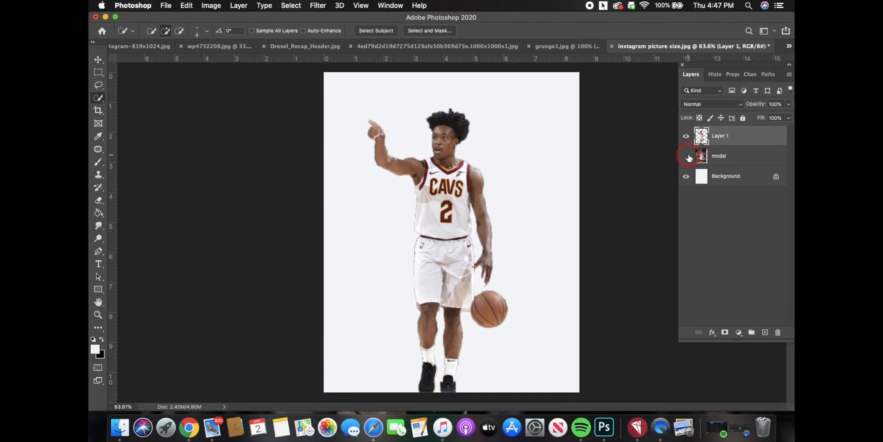
click(686, 156)
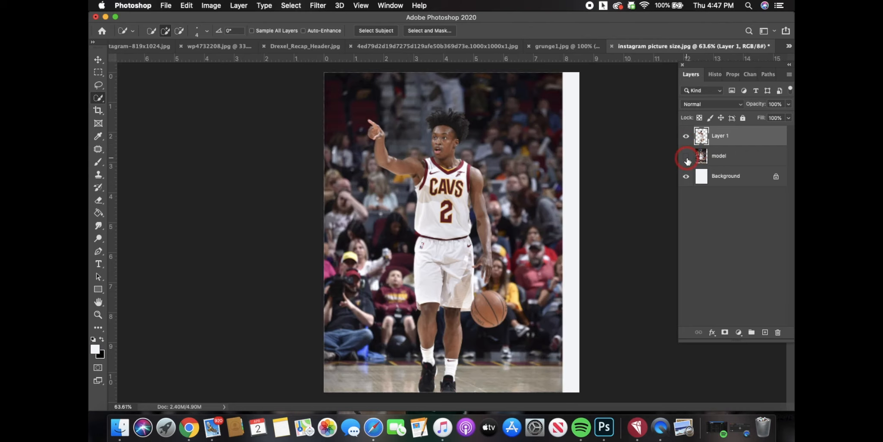
click(688, 160)
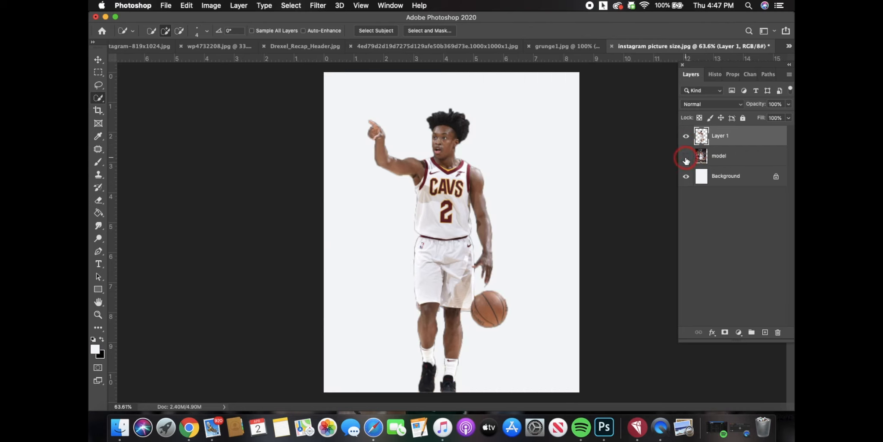
click(686, 159)
click(686, 136)
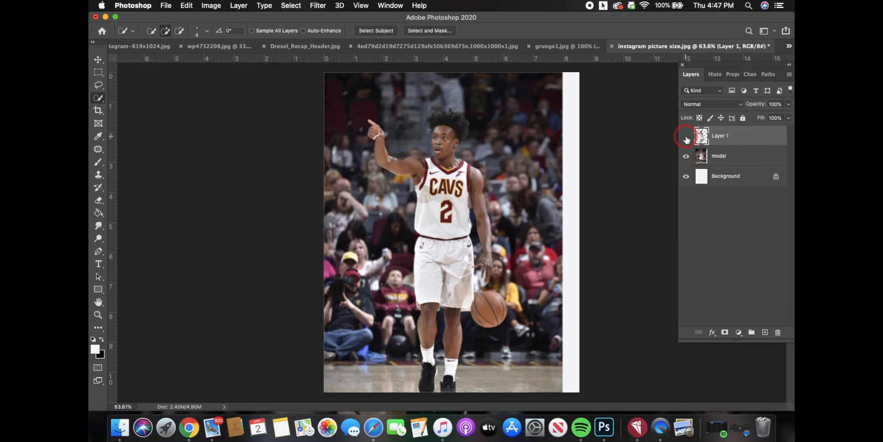
click(686, 136)
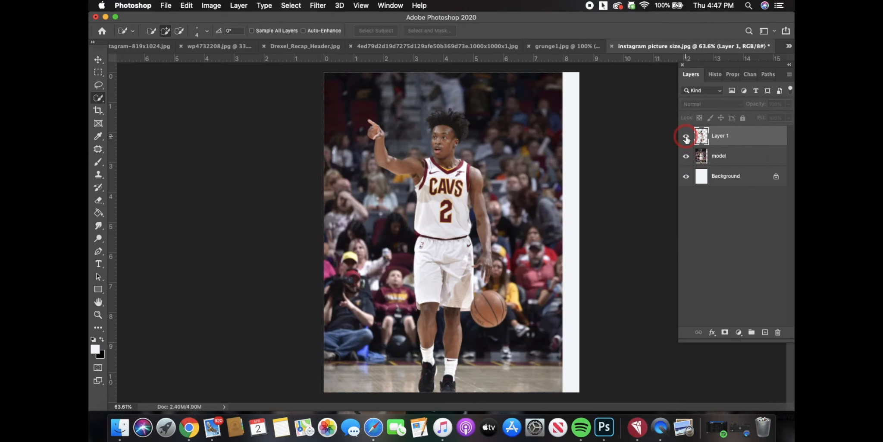
- Delete the original model layer that still contains the full photo with the crowd
click(686, 157)
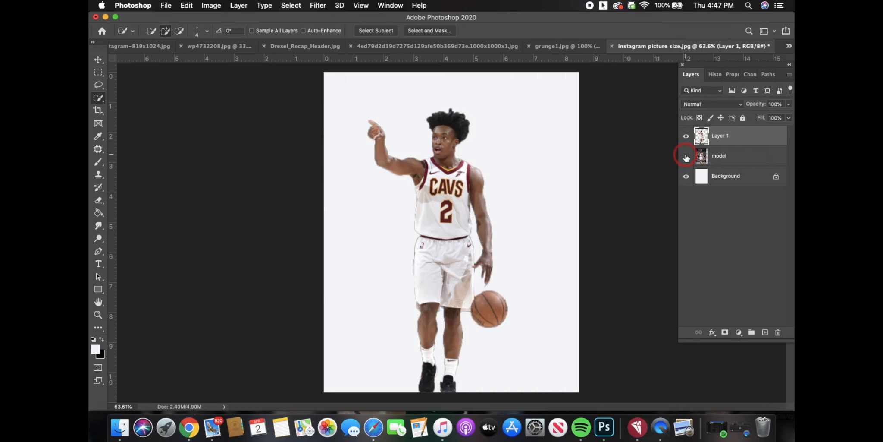
click(734, 163)
click(686, 158)
click(719, 156)
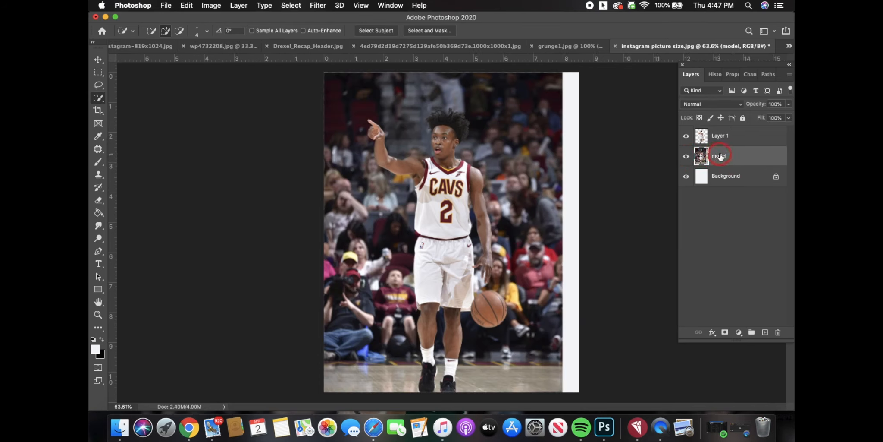
click(778, 333)
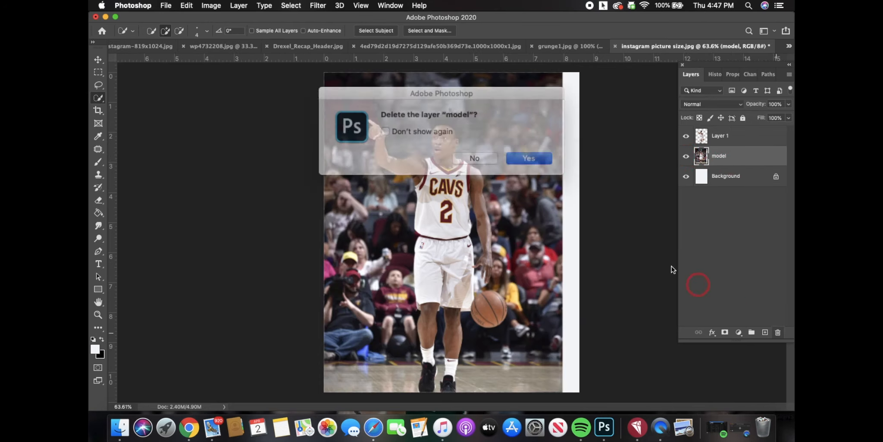
click(513, 154)
- Rename the cut-out player layer as "model"
click(730, 159)
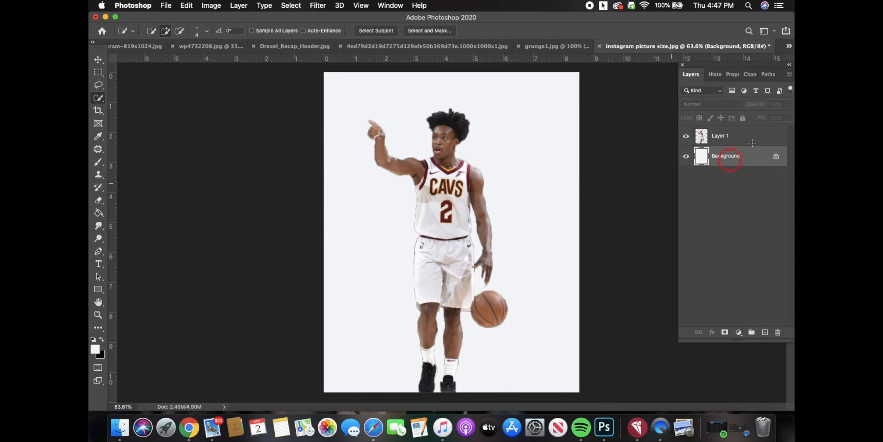
click(720, 136)
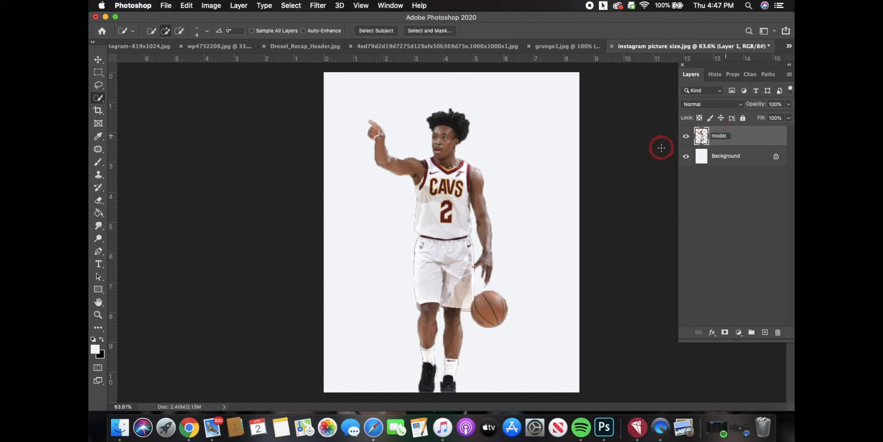
key(Return)
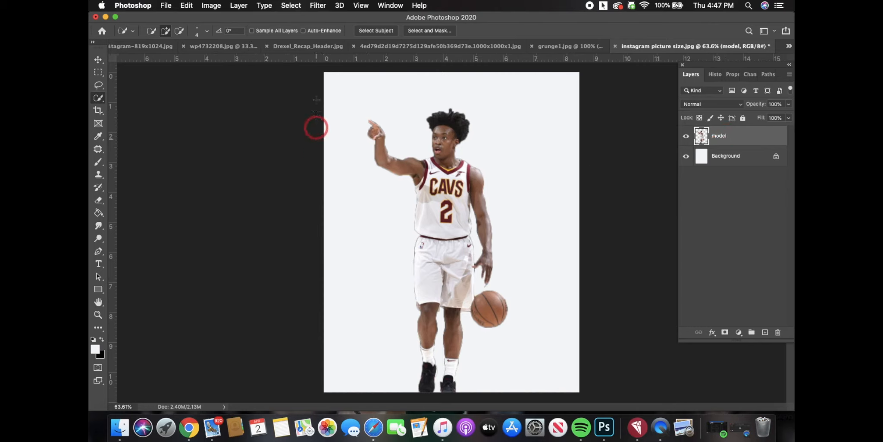
- Find the image MAD SKY EFFECT.jpg with the search term "mad sky" and open it as its own document
click(166, 6)
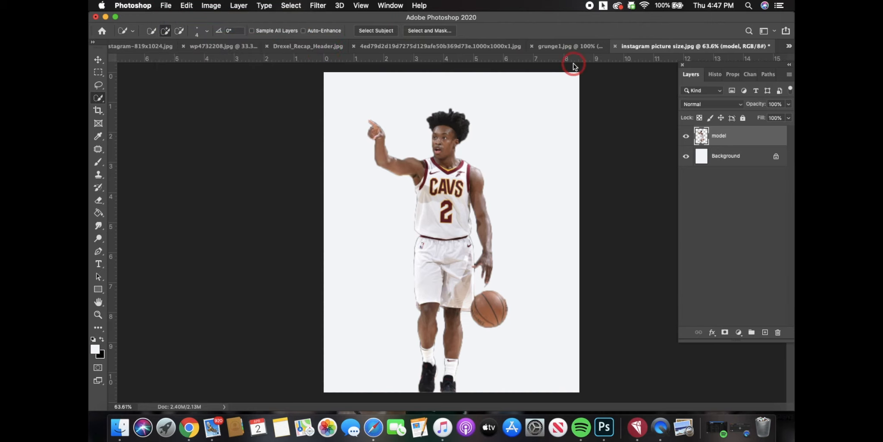
click(558, 64)
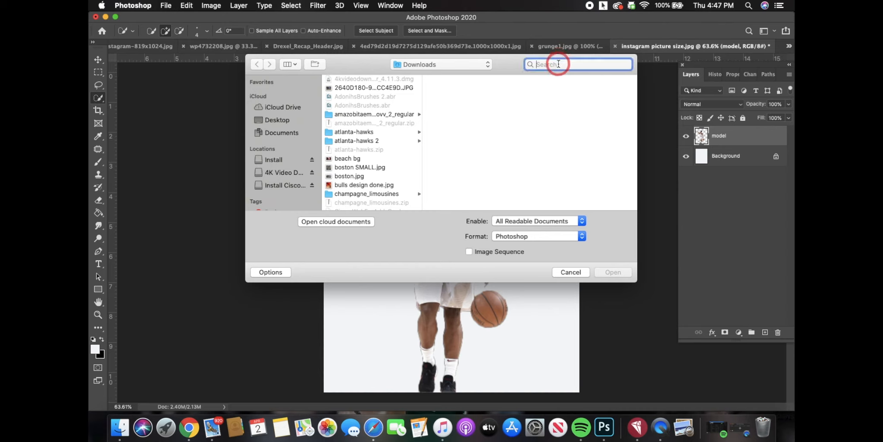
text(angry)
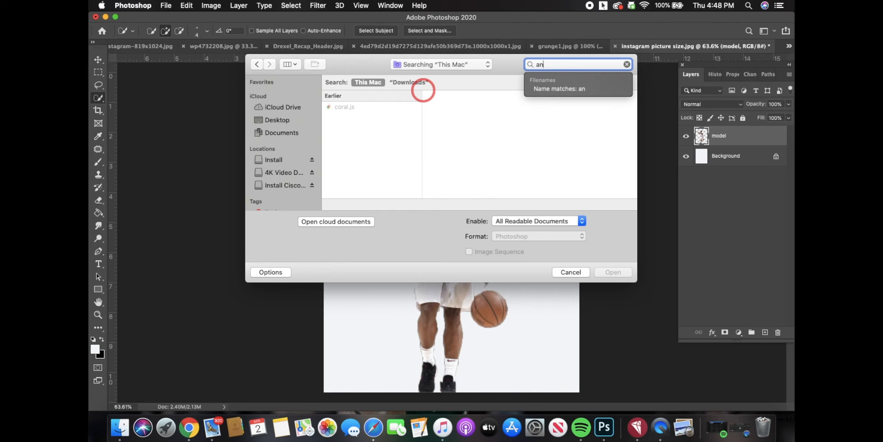
key(BackSpace)
key(BackSpace)
text(mad sky)
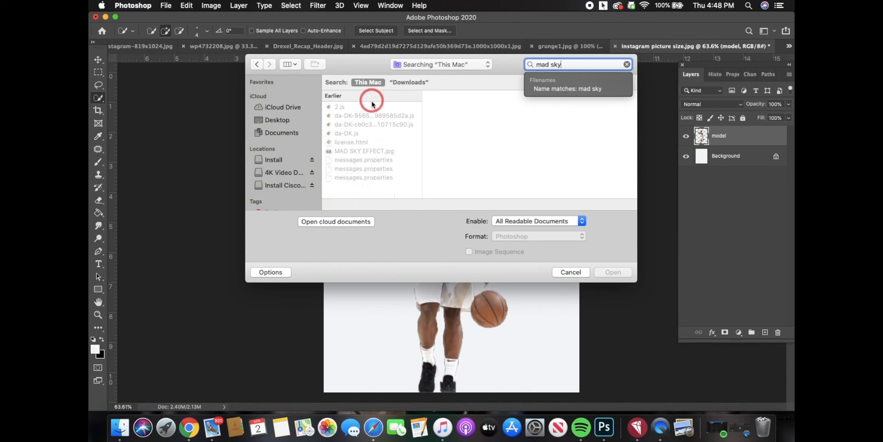
click(369, 151)
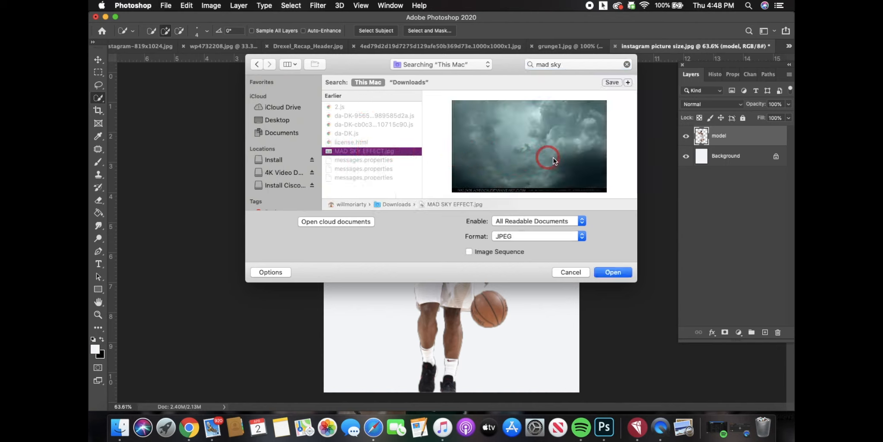
click(618, 273)
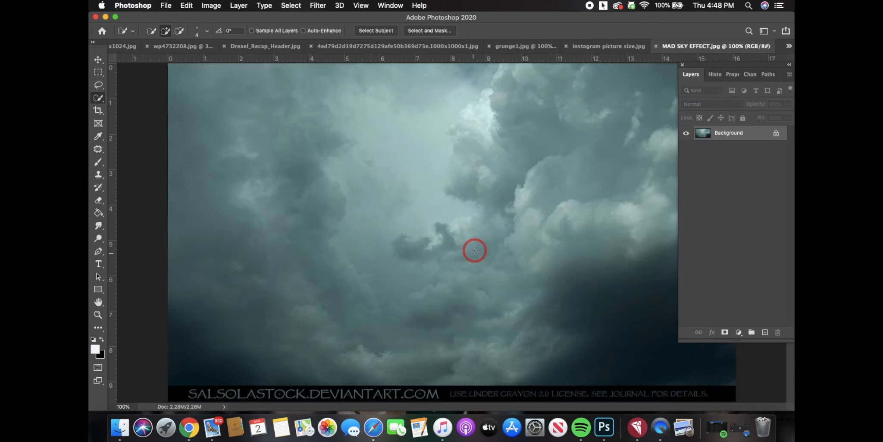
key(super+0)
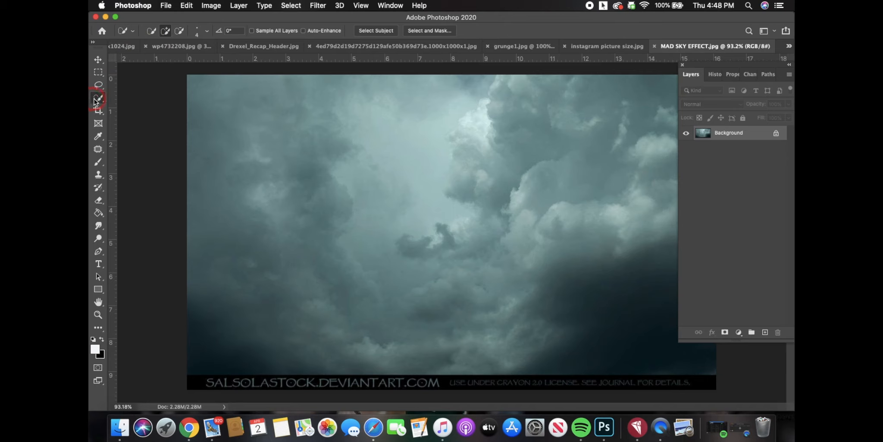
- Activate the Move tool and close the unneeded Drexel_Recap_Header.jpg, without saving its changes, and wp4732208.jpg
click(98, 59)
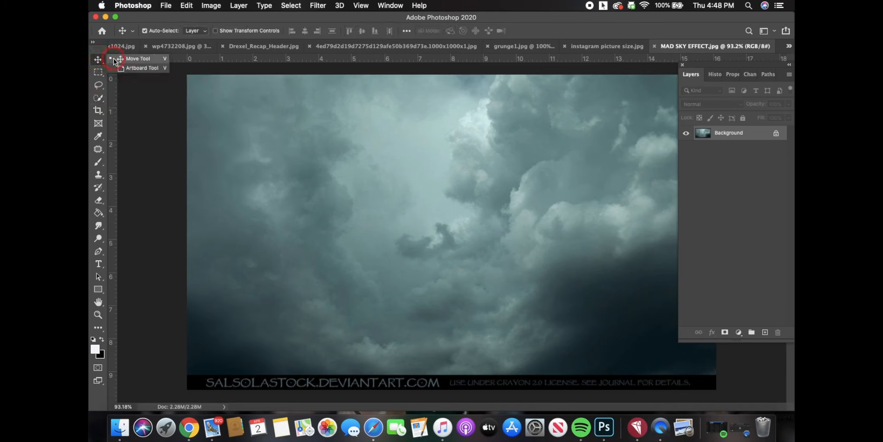
click(113, 58)
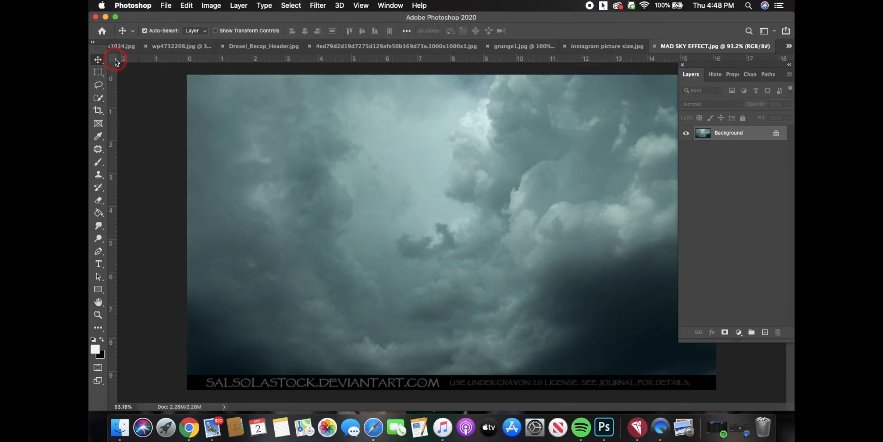
click(223, 47)
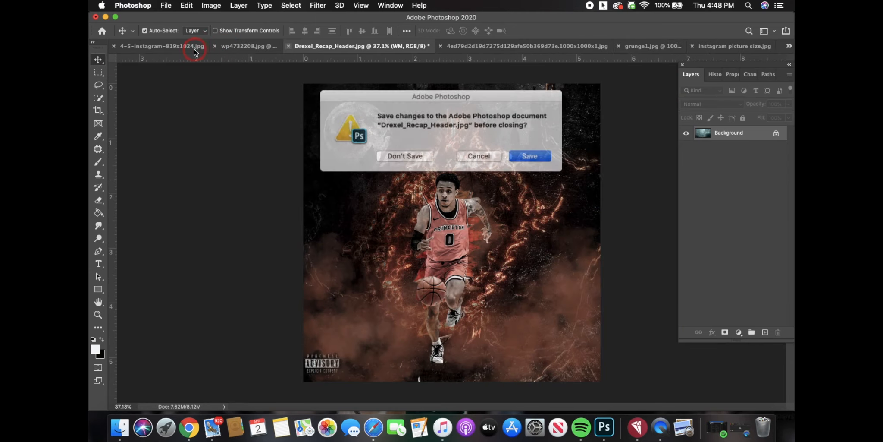
click(393, 155)
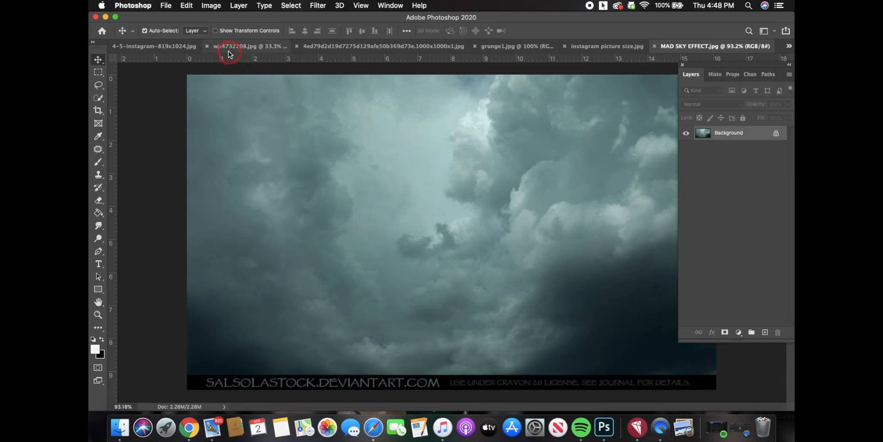
click(207, 46)
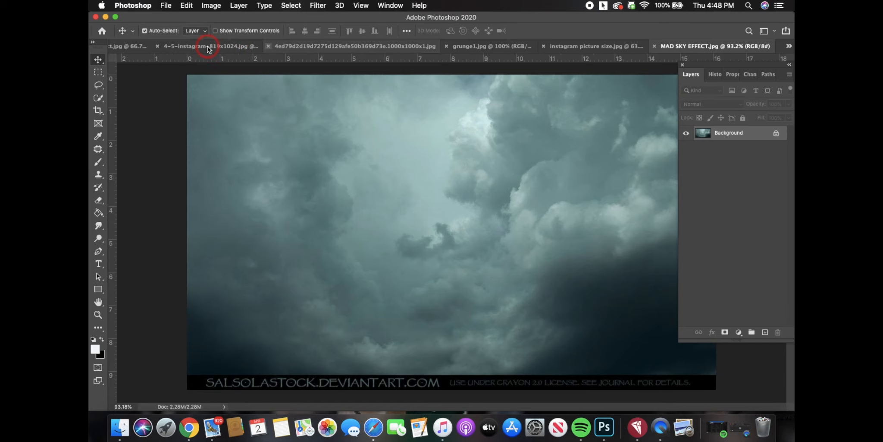
click(362, 82)
- Copy the stormy sky image from MAD SKY EFFECT.jpg into the instagram picture size.jpg document as a new layer
click(561, 46)
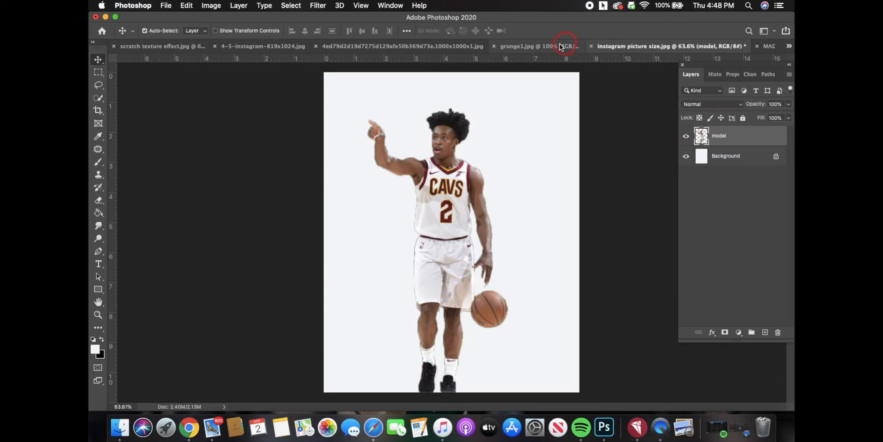
click(759, 47)
click(524, 162)
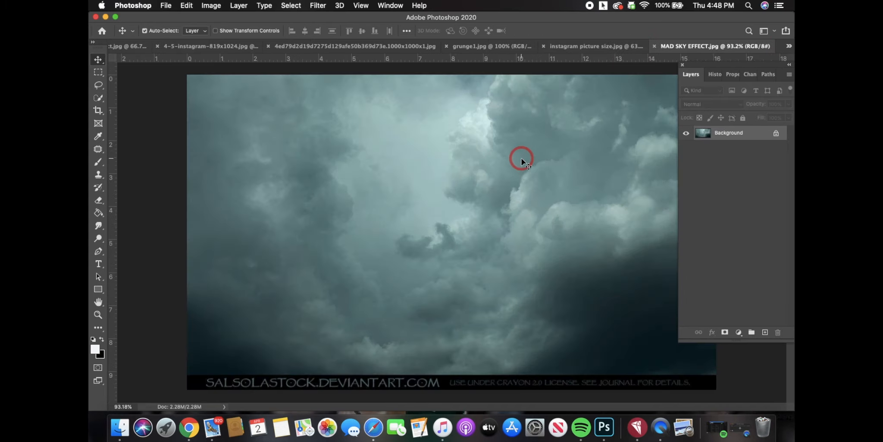
drag(522, 162, 574, 54)
drag(629, 48, 554, 165)
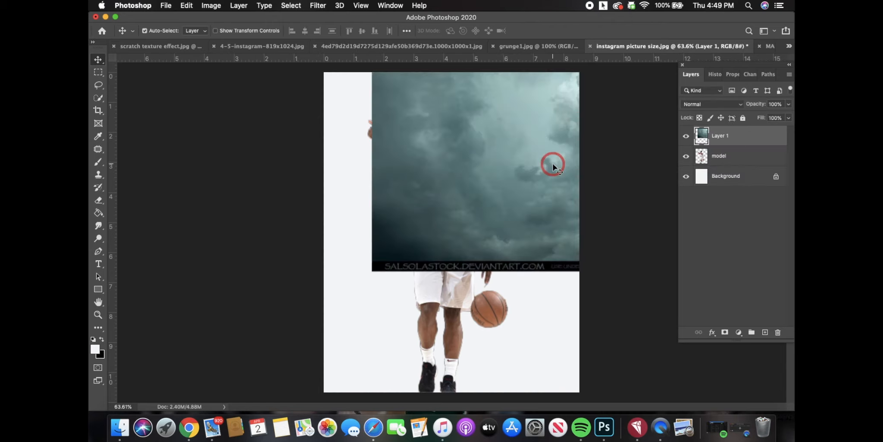
- Free-transform the sky layer: rotate it a quarter turn clockwise, enlarge it and position it to cover the whole canvas
key(super+t)
drag(553, 163, 469, 247)
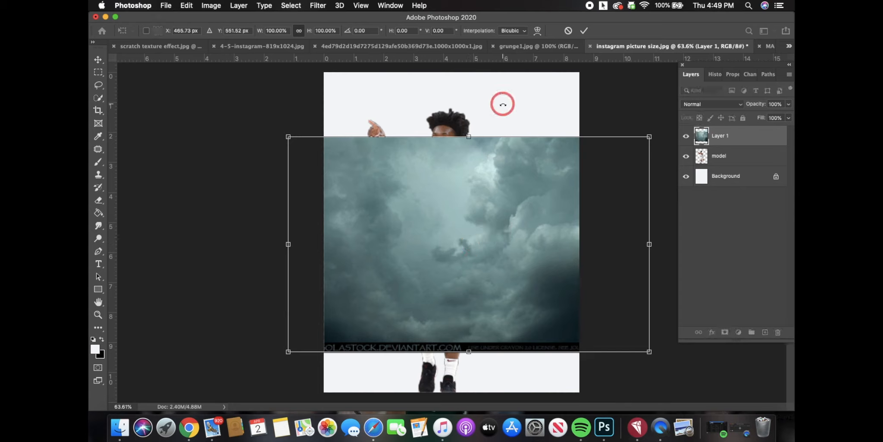
drag(504, 103, 598, 274)
drag(525, 256, 578, 238)
key(Return)
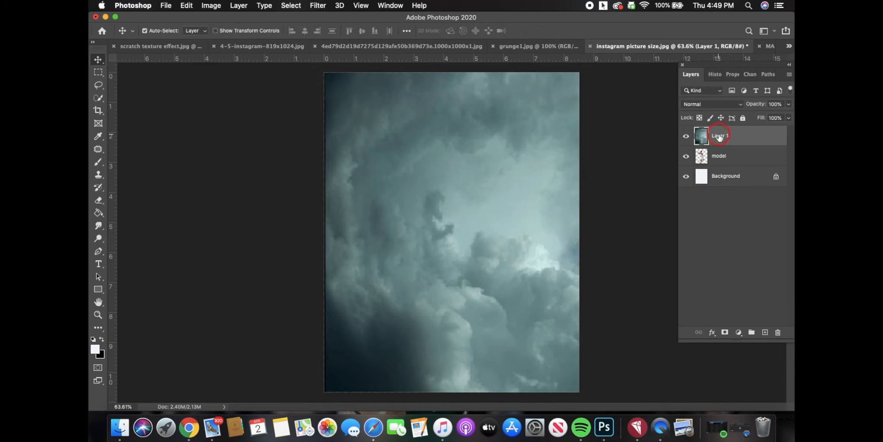
- Rename the sky layer as "background" and move it below the model layer
text(background)
key(Return)
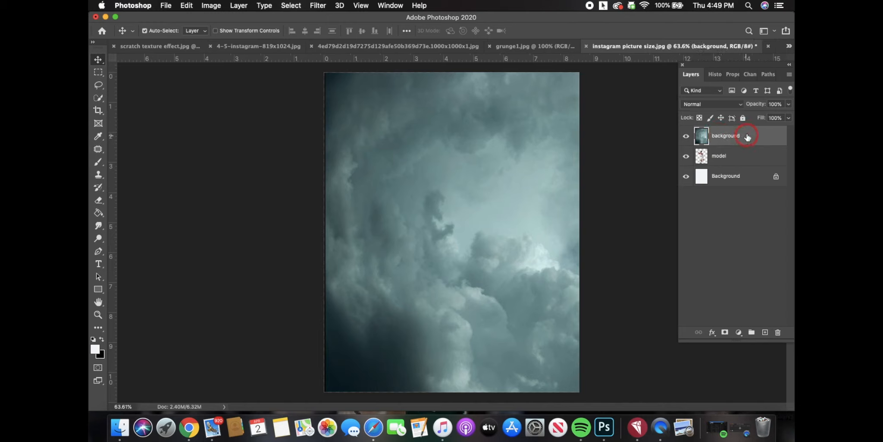
drag(748, 138, 750, 169)
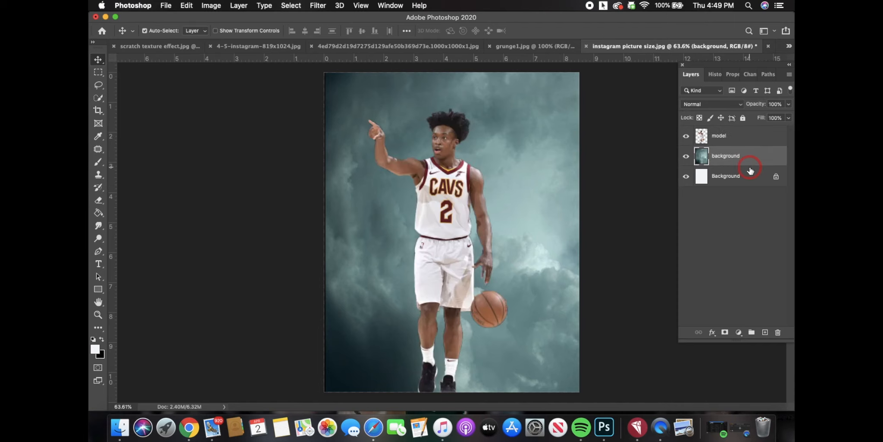
click(730, 138)
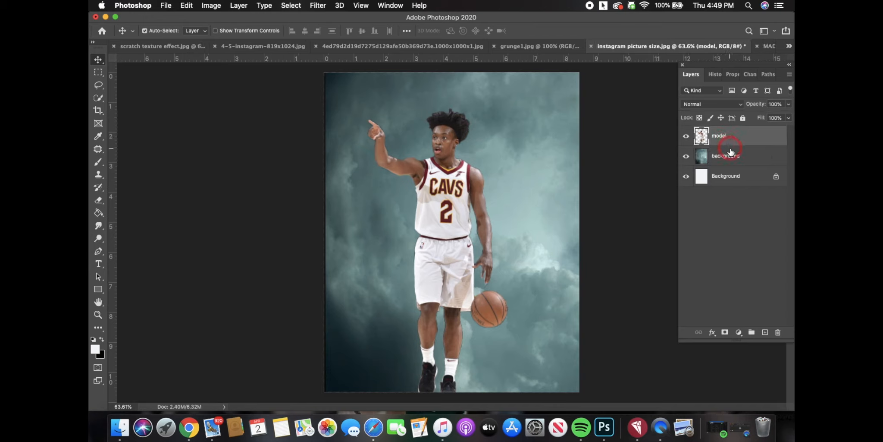
click(731, 155)
click(724, 182)
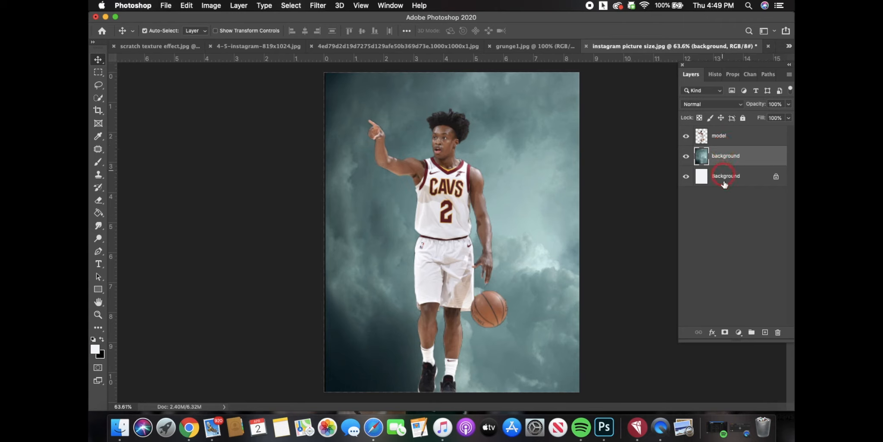
drag(725, 184, 727, 151)
- Open the Camera Raw Filter on the model layer and set Highlights to +40, Shadows to +99, Whites to -44 and Blacks to -61
click(725, 136)
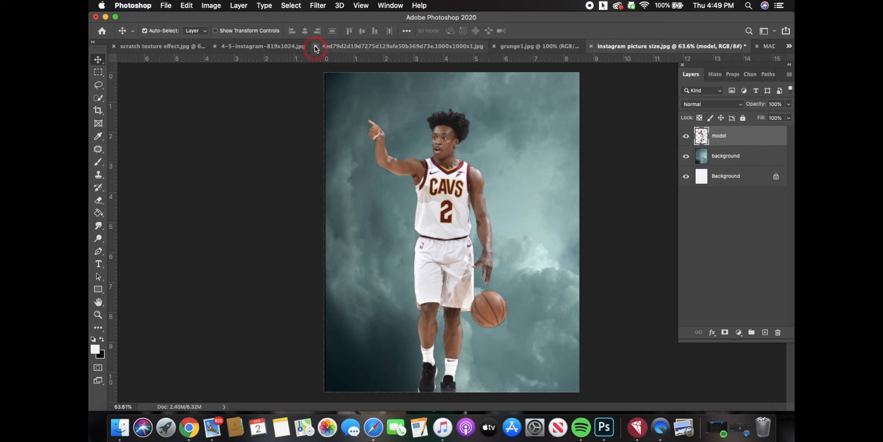
click(315, 5)
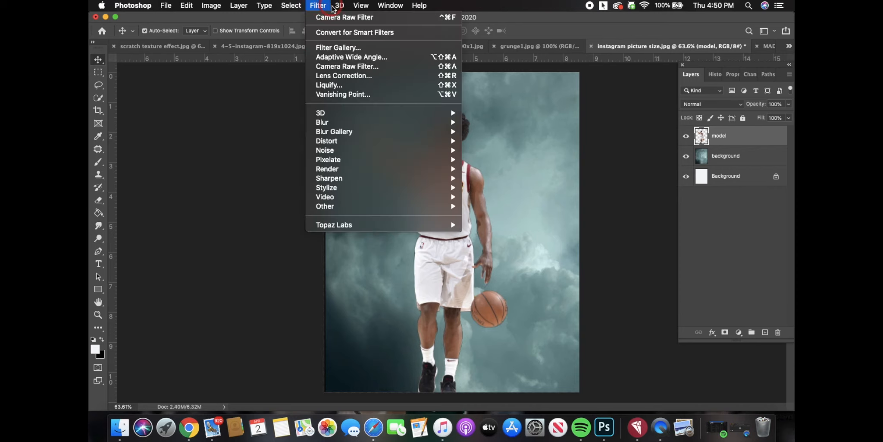
click(325, 34)
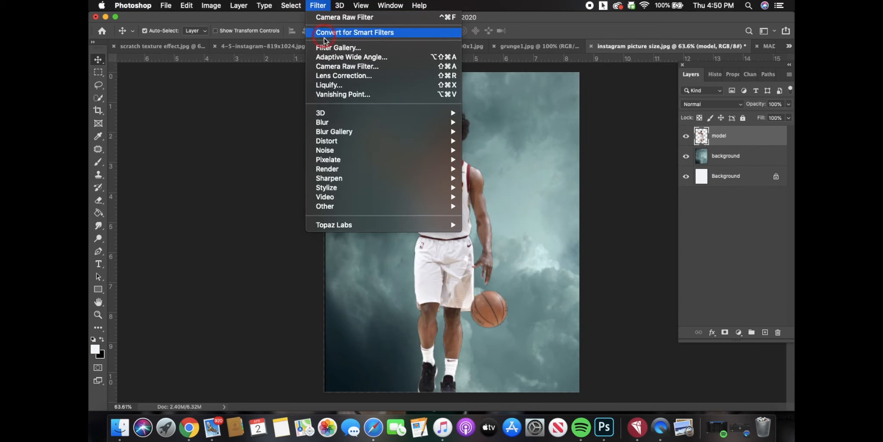
click(328, 66)
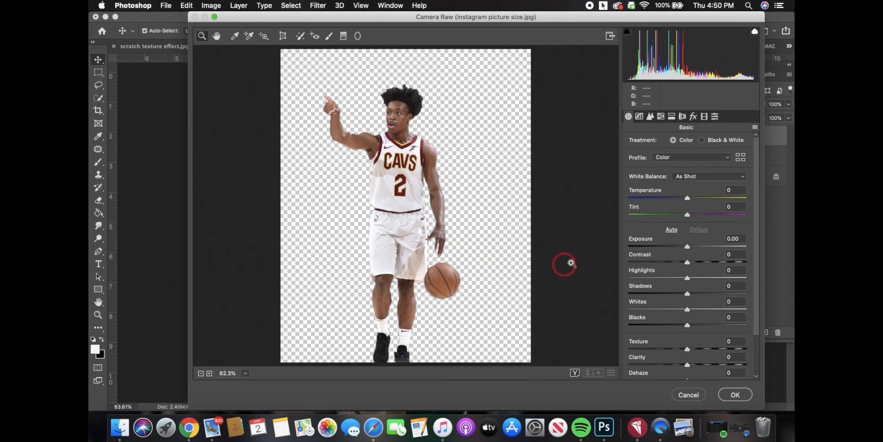
drag(687, 273, 746, 296)
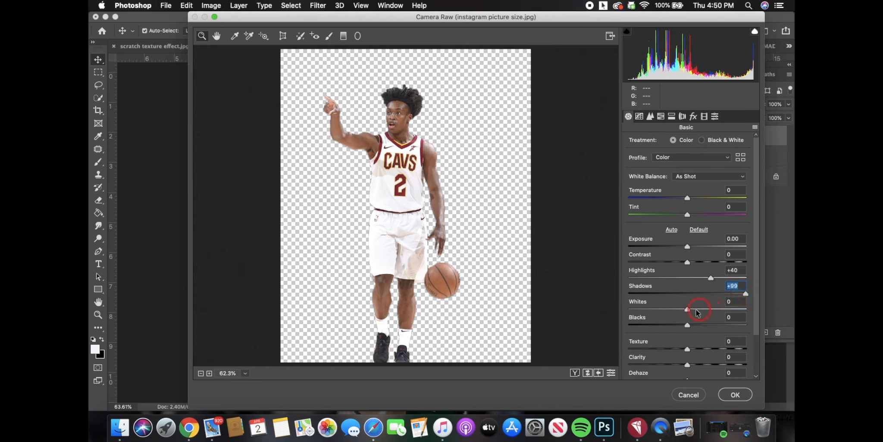
drag(688, 308, 652, 334)
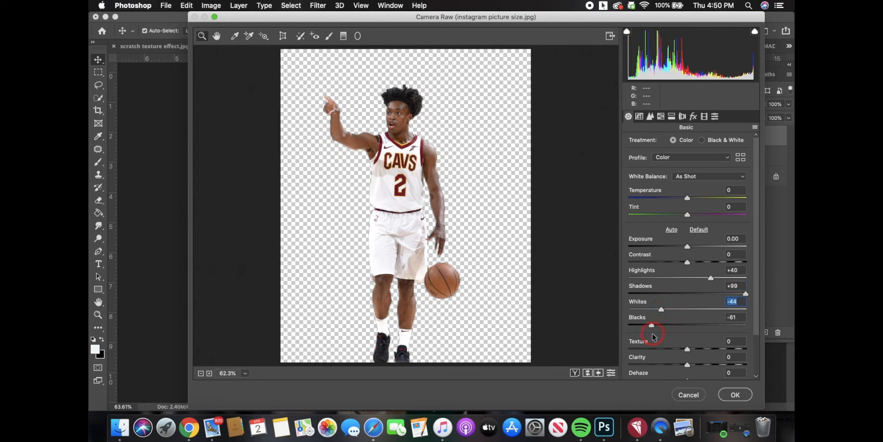
- Set the player's Clarity to +65, Vibrance to -67 and Saturation to -11 in the basic Camera Raw adjustments
scroll(687, 333, down, 3)
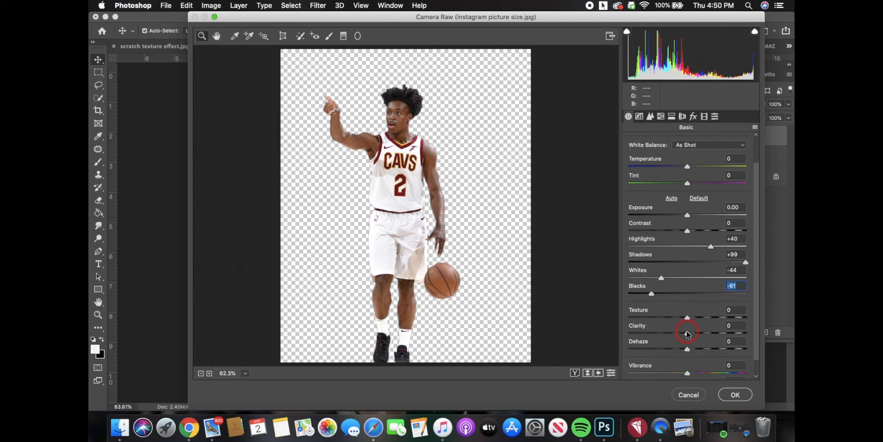
drag(686, 332, 726, 333)
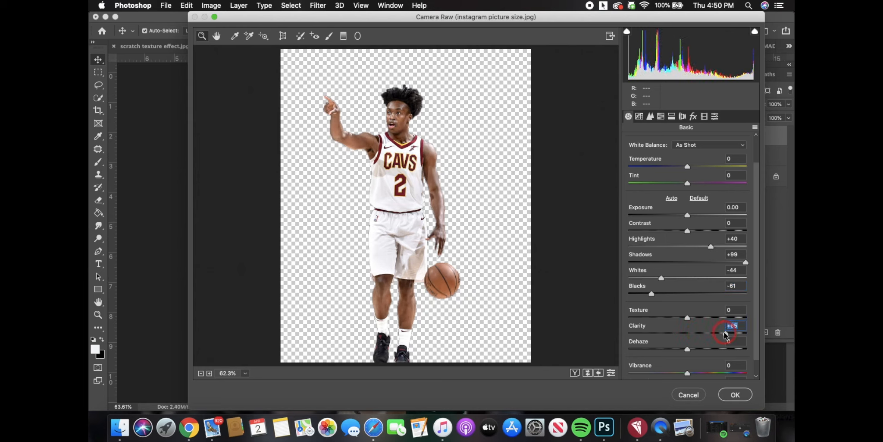
scroll(645, 314, down, 2)
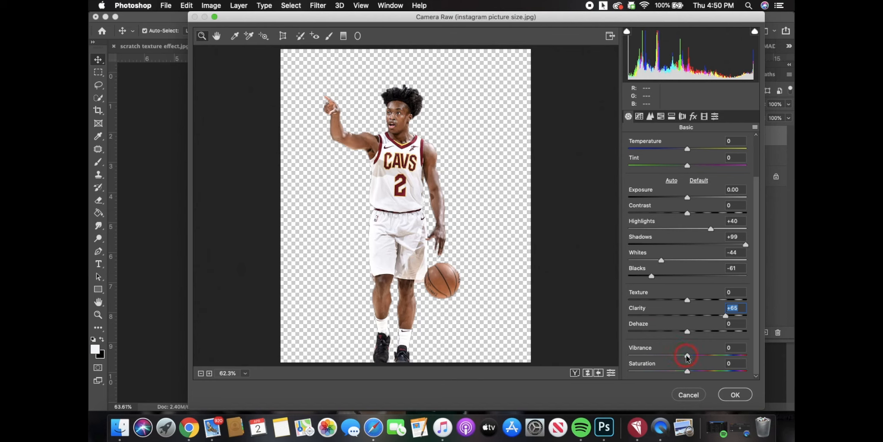
drag(688, 356, 648, 354)
mouse_move(681, 371)
mouse_down()
mouse_move(626, 367)
mouse_move(680, 372)
mouse_up()
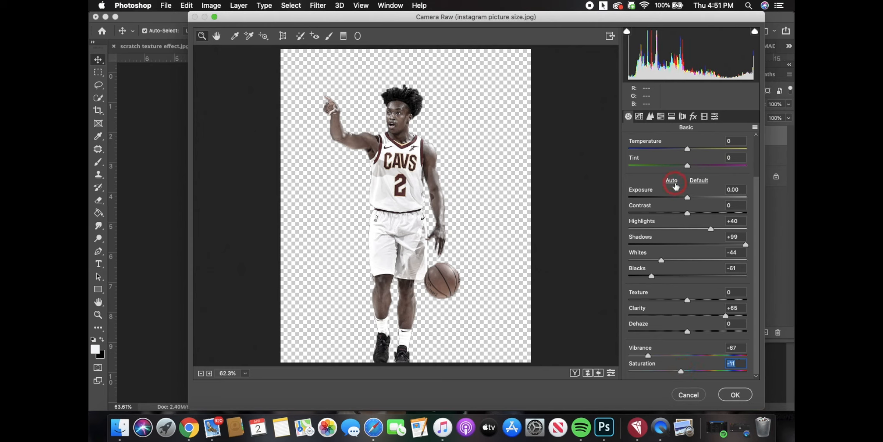
scroll(676, 186, up, 3)
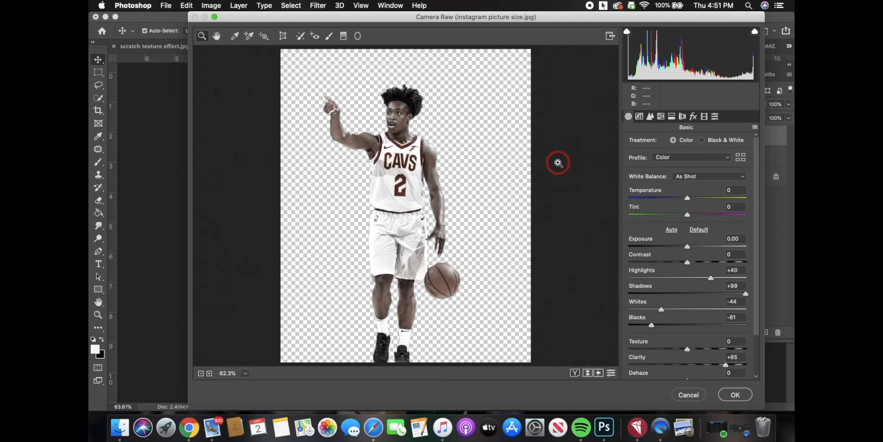
- Set the sharpening Amount to 11 and the noise reduction Luminance to 15 for the player
click(650, 116)
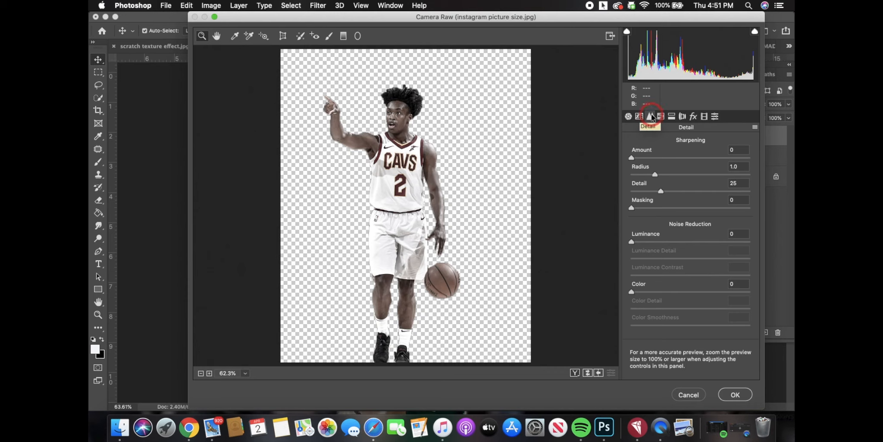
drag(632, 157, 654, 158)
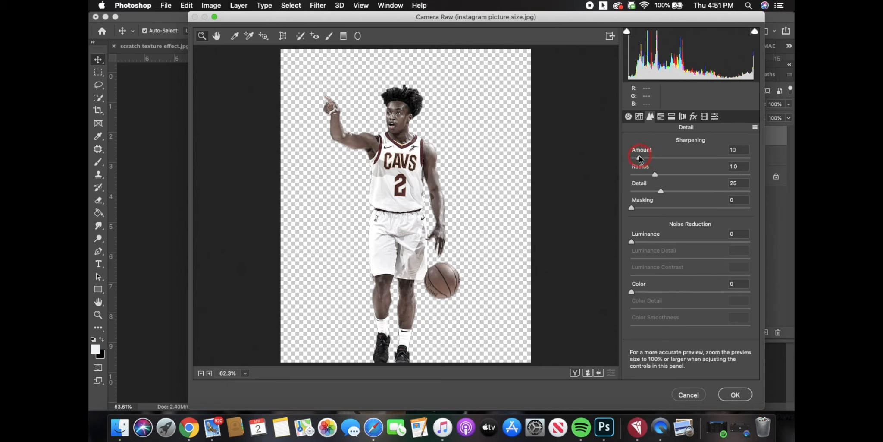
click(640, 156)
click(634, 254)
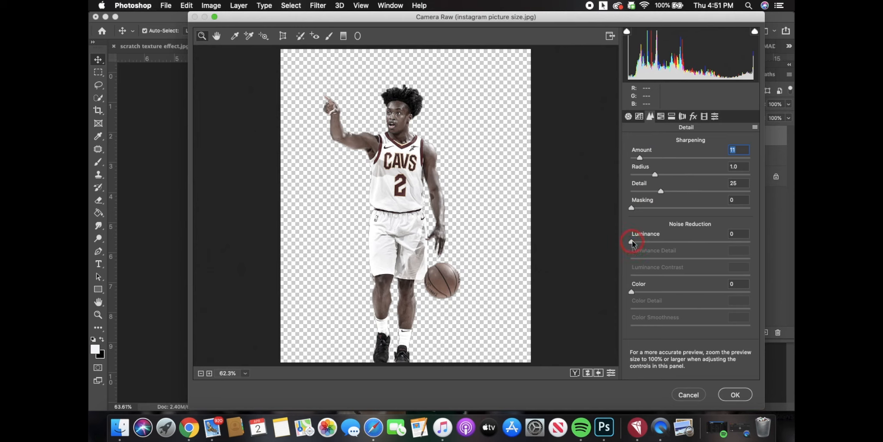
drag(633, 243, 650, 242)
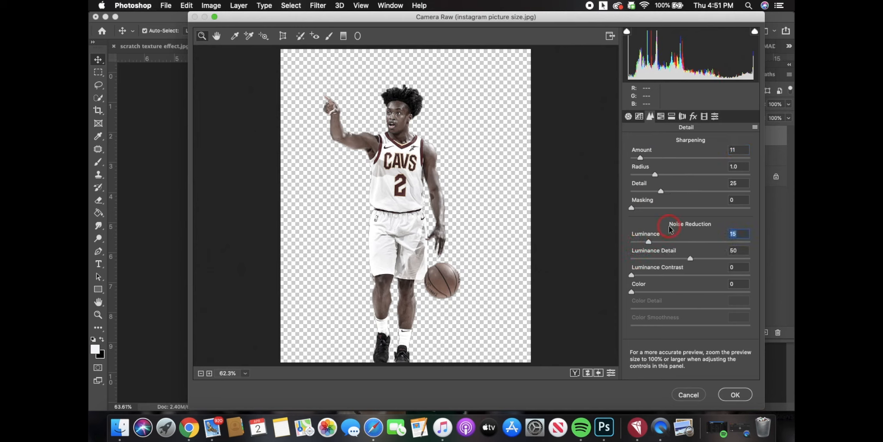
- In the HSL saturation adjustments, set Magentas, Purples, Blues, Aquas and Greens each to -100
click(662, 116)
click(663, 147)
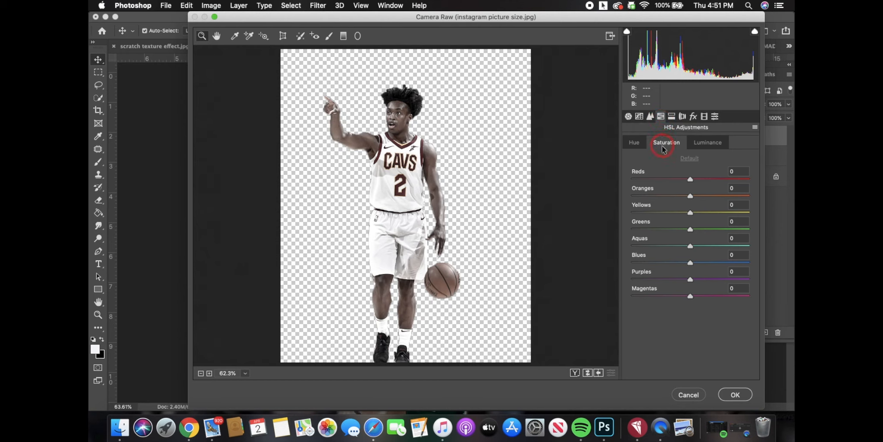
click(691, 186)
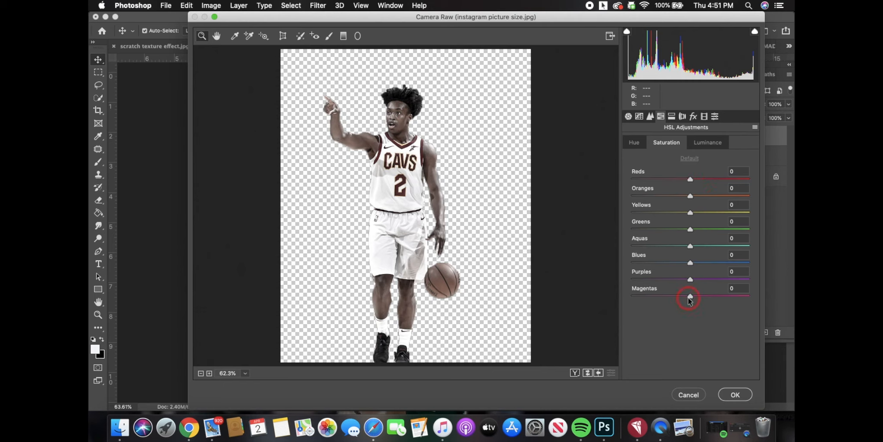
drag(690, 296, 590, 296)
drag(690, 279, 580, 276)
drag(687, 263, 535, 265)
drag(690, 246, 503, 246)
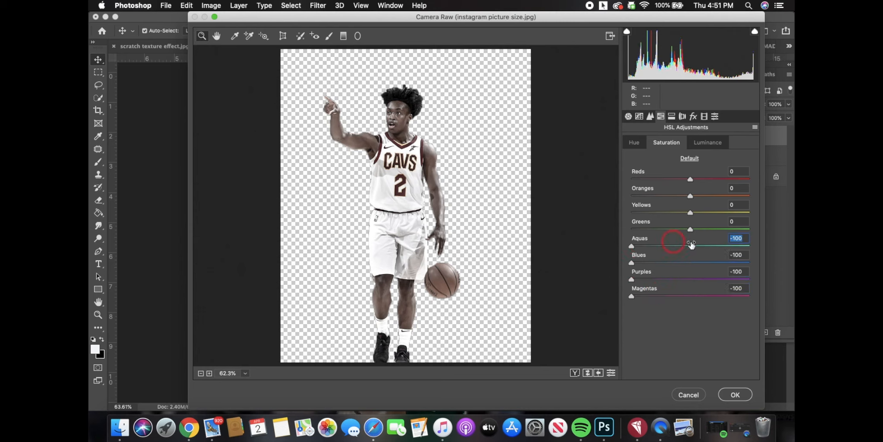
drag(690, 230, 519, 228)
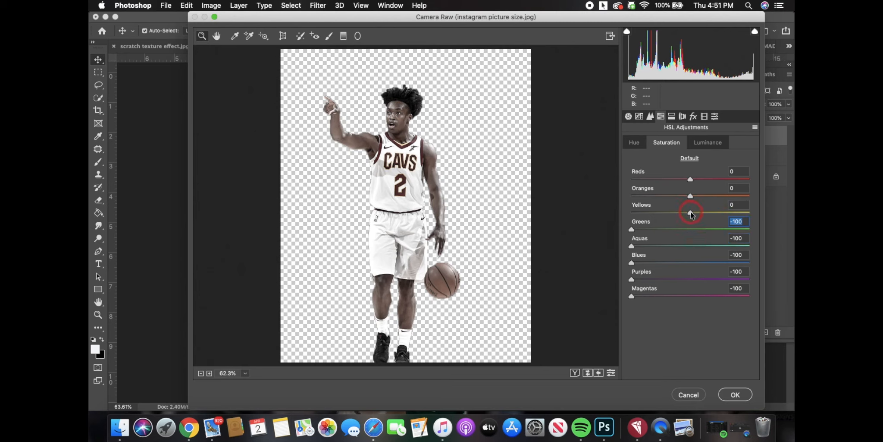
- Reduce the HSL saturation of the warm colours: Oranges to -18, Reds to -13 and Yellows to -16
drag(690, 196, 662, 198)
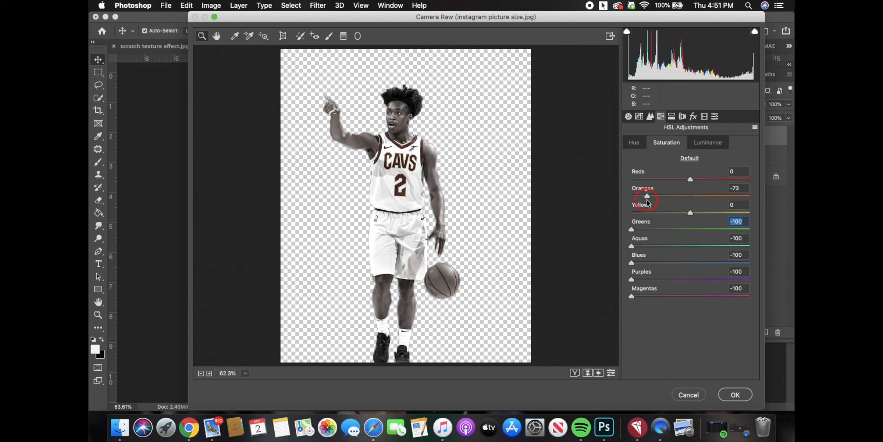
drag(647, 201, 682, 178)
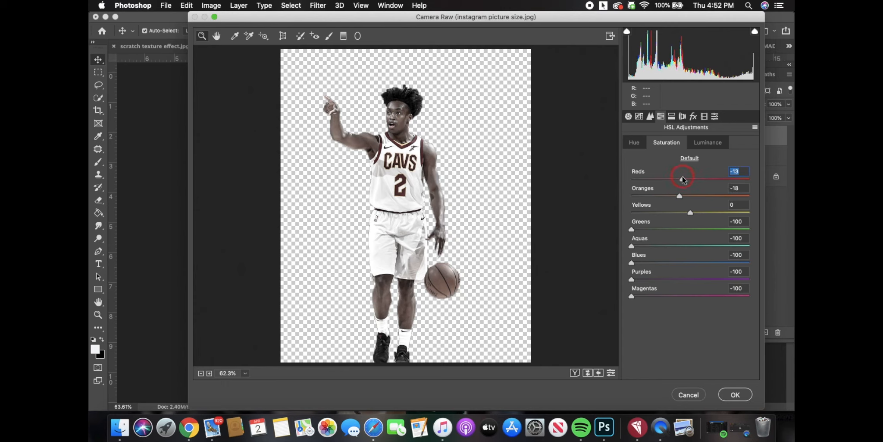
drag(689, 213, 659, 211)
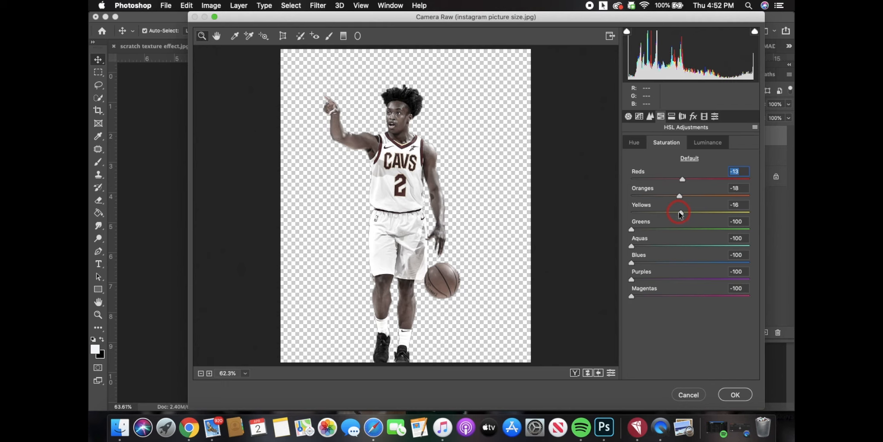
drag(679, 212, 679, 212)
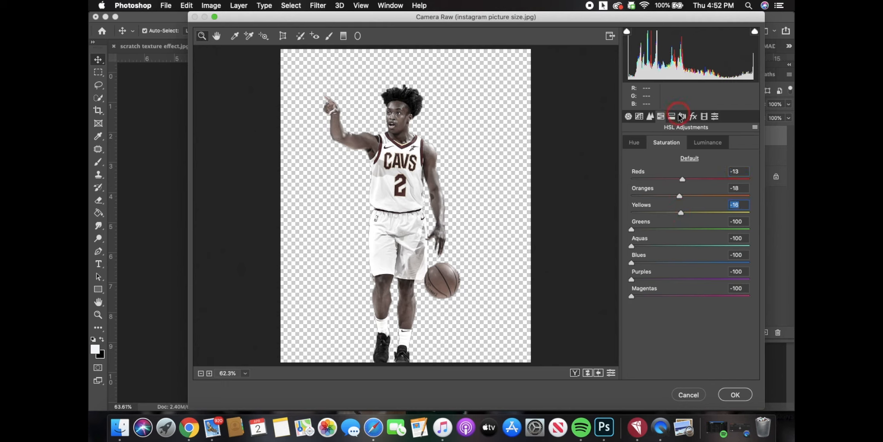
click(693, 116)
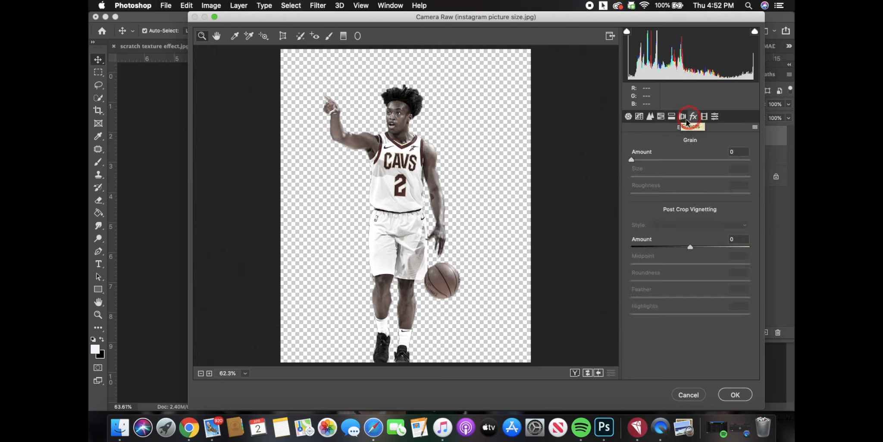
click(715, 117)
click(704, 117)
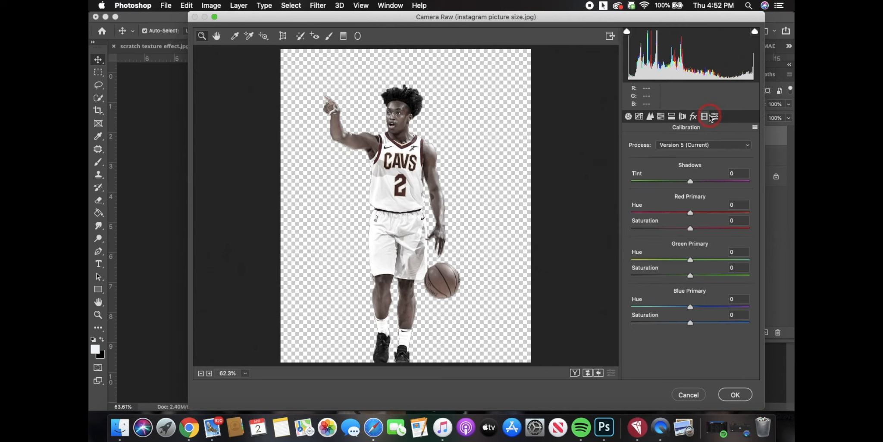
click(671, 116)
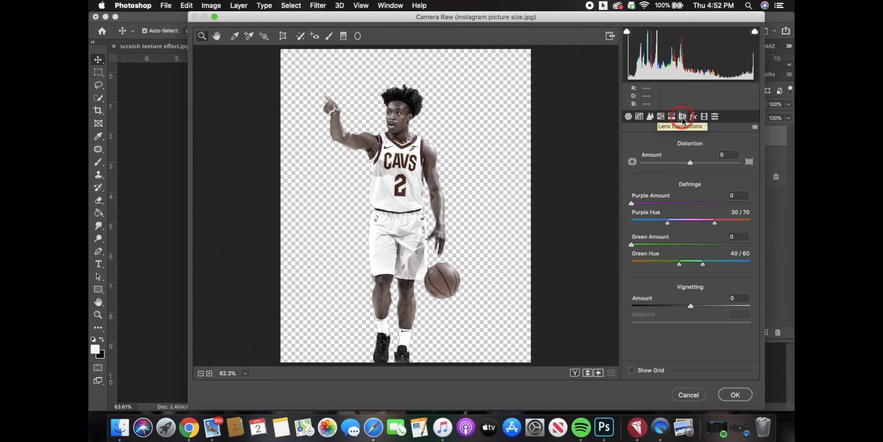
- Add a Grain effect to the player with Amount 3, leaving the post-crop vignetting Amount at 0
click(692, 116)
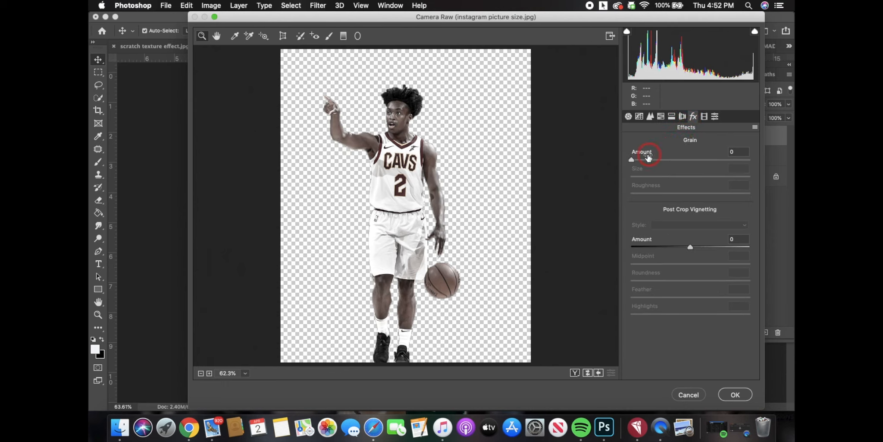
drag(632, 161, 643, 160)
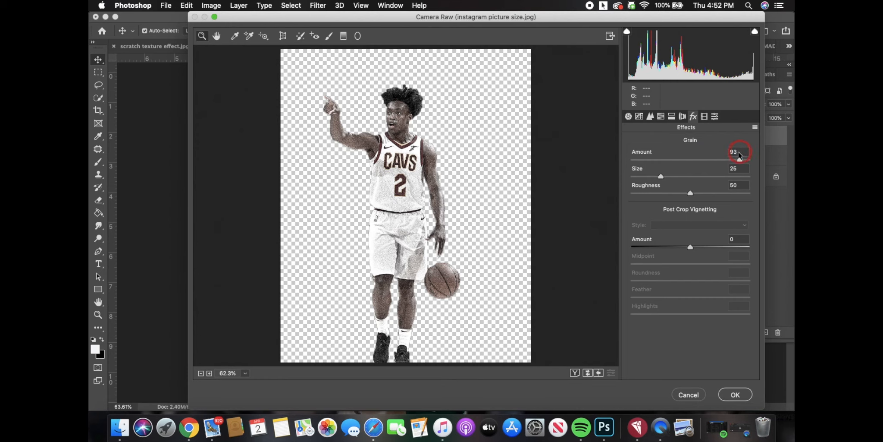
drag(635, 169, 636, 164)
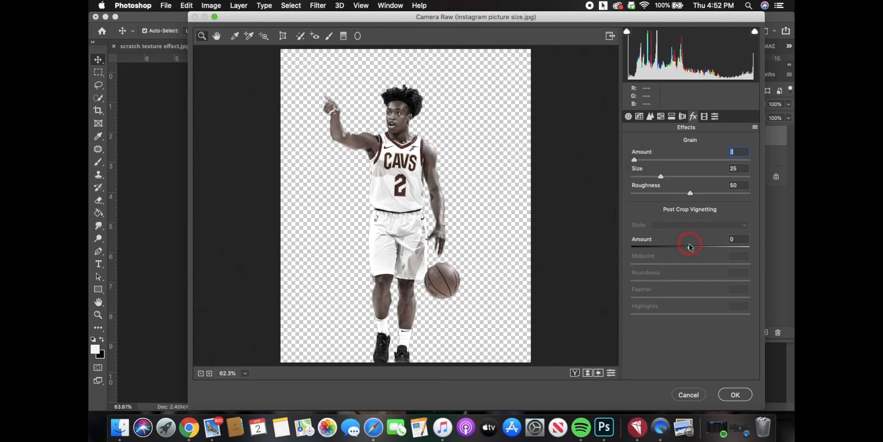
mouse_move(688, 246)
mouse_down()
mouse_move(742, 245)
mouse_move(624, 250)
mouse_move(690, 248)
mouse_up()
- Compare the player in the before/after views, return to the single view and apply the Camera Raw adjustments
click(574, 373)
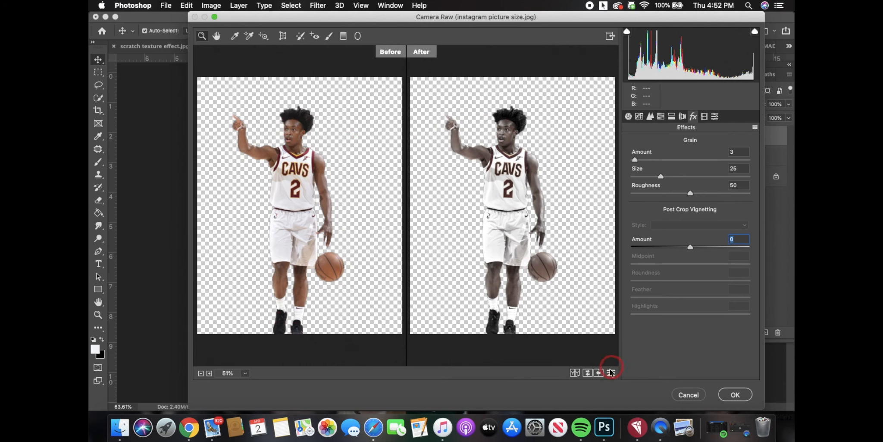
click(576, 373)
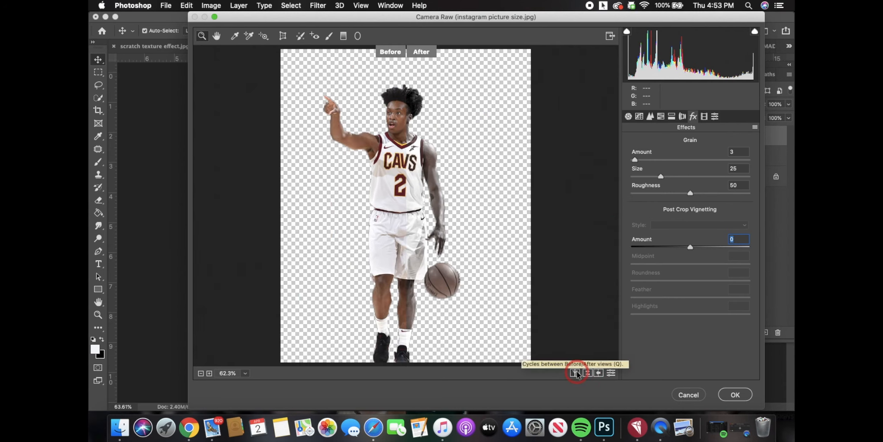
click(576, 373)
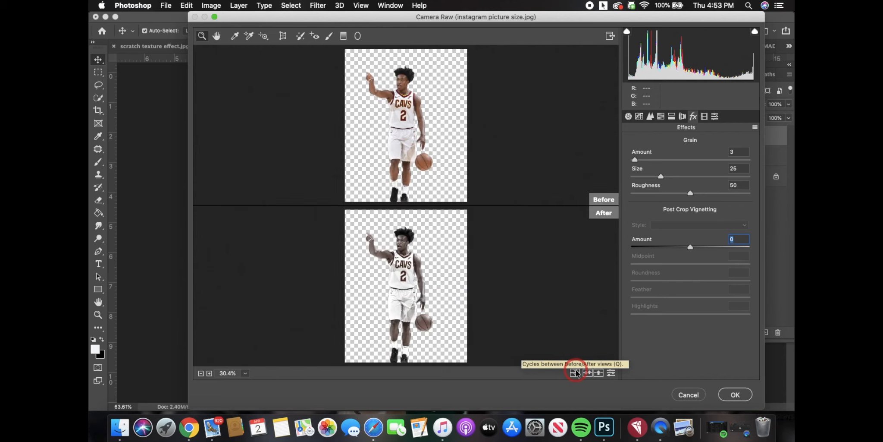
click(576, 372)
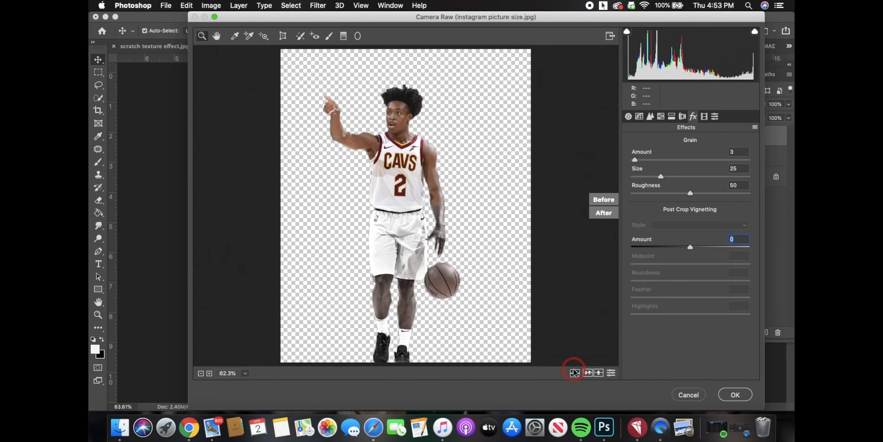
click(576, 373)
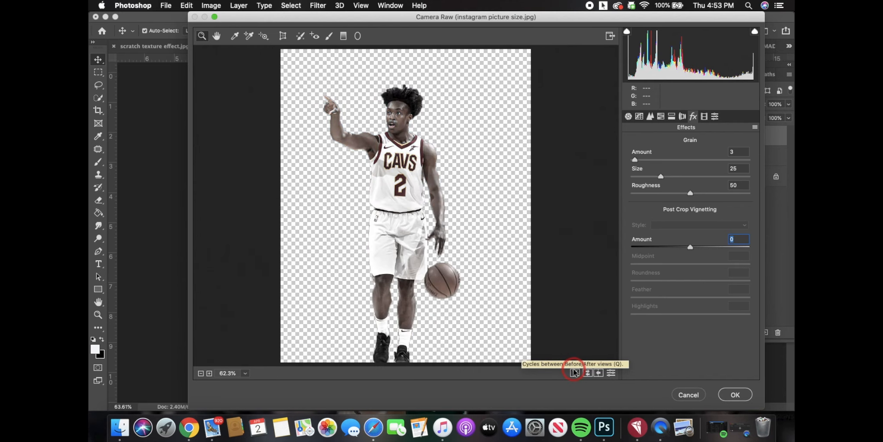
click(735, 394)
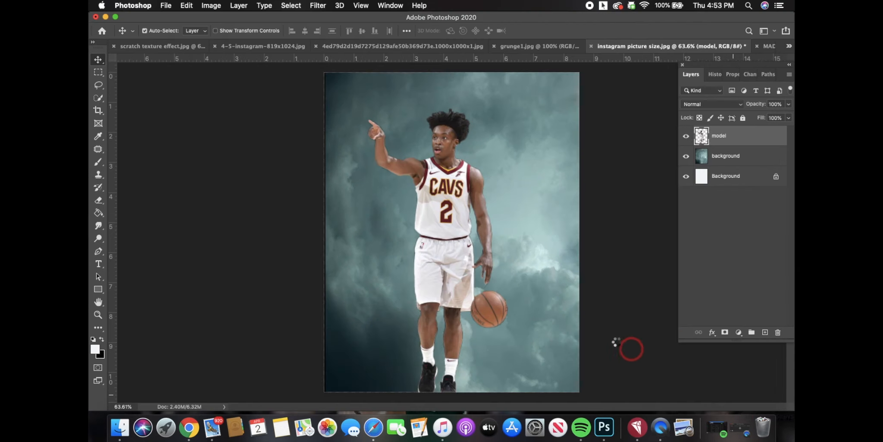
- Scale the player down proportionally to about 81% and centre it horizontally, keeping the feet on the canvas's bottom edge
scroll(568, 321, down, 3)
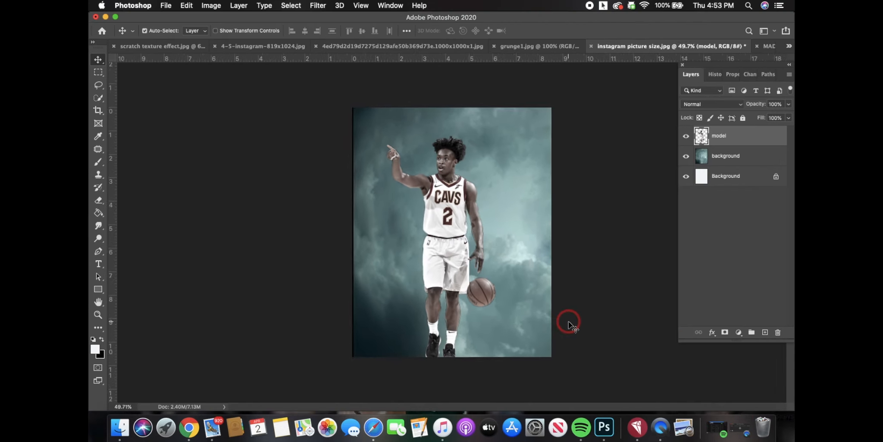
scroll(569, 321, down, 1)
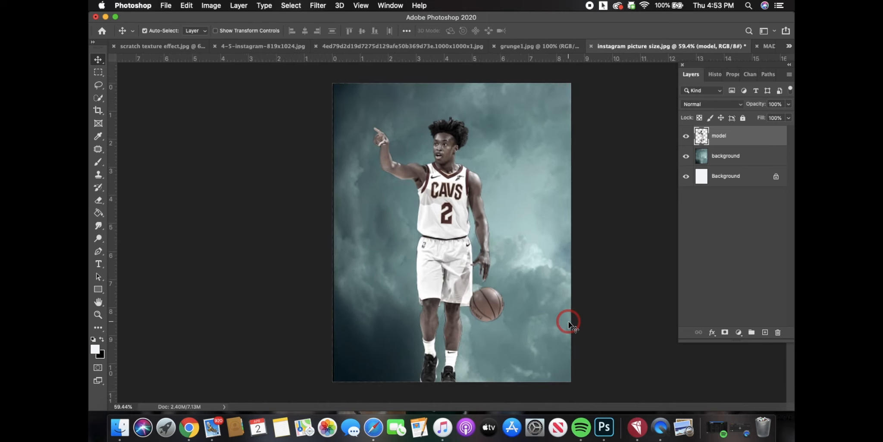
key(super)
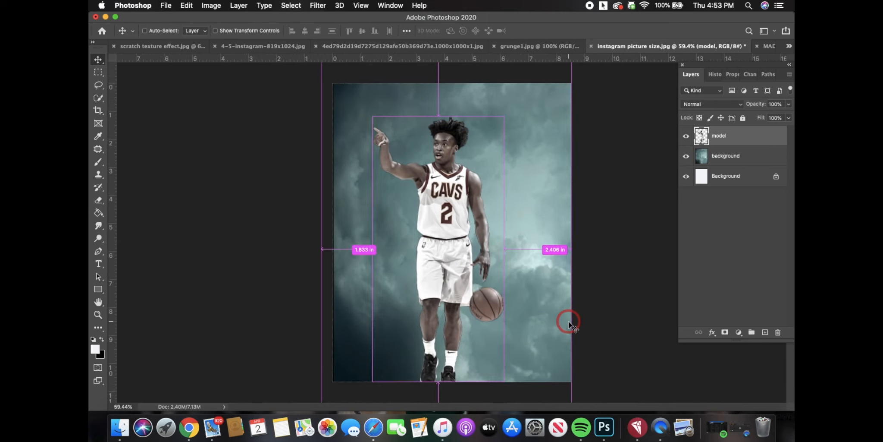
key(super+t)
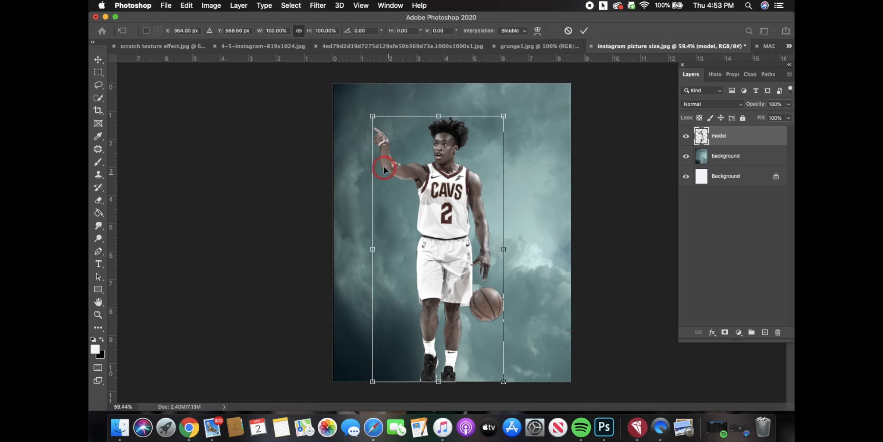
drag(374, 118, 394, 138)
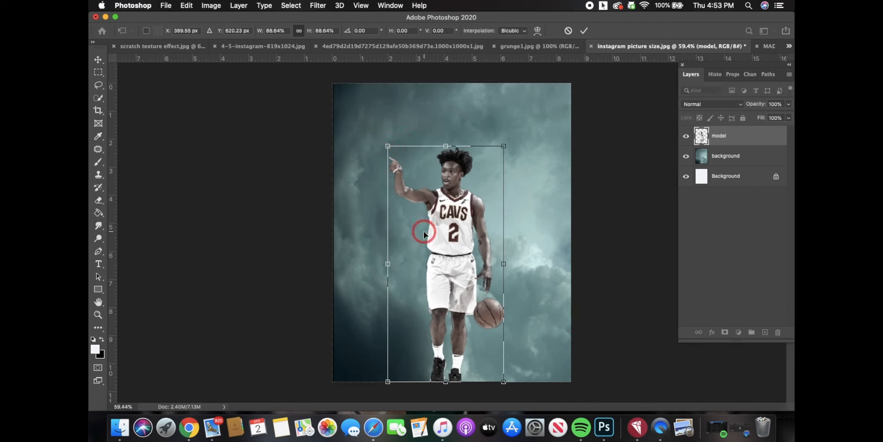
mouse_move(420, 227)
mouse_down()
mouse_move(420, 197)
mouse_move(431, 234)
mouse_up()
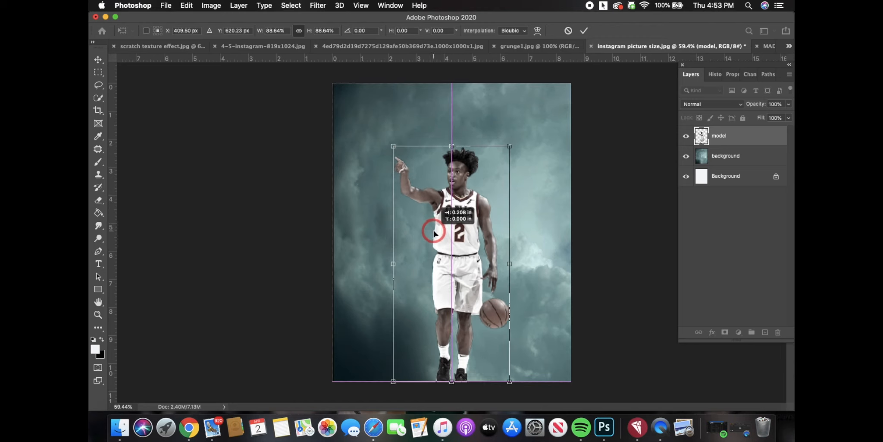
drag(392, 147, 406, 165)
drag(450, 188, 444, 186)
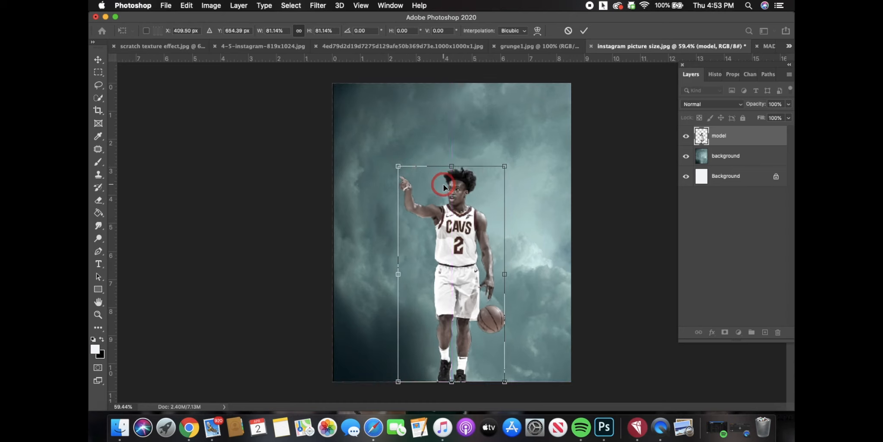
key(Return)
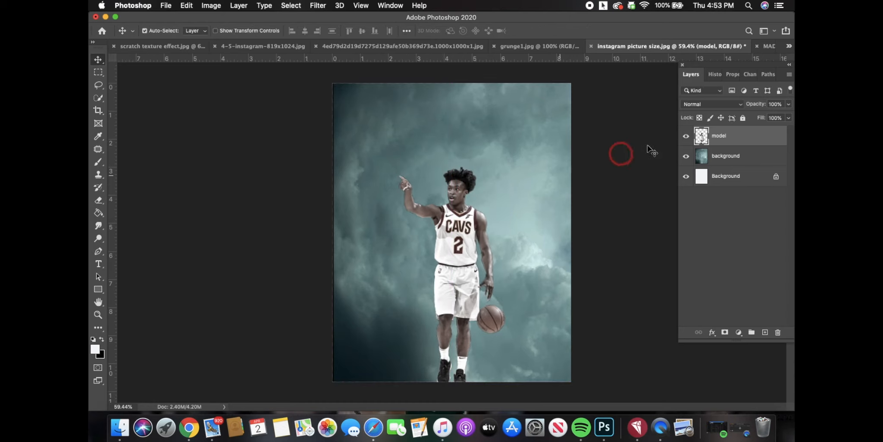
- Add an empty layer directly above the stormy sky layer and activate the Brush tool
click(727, 155)
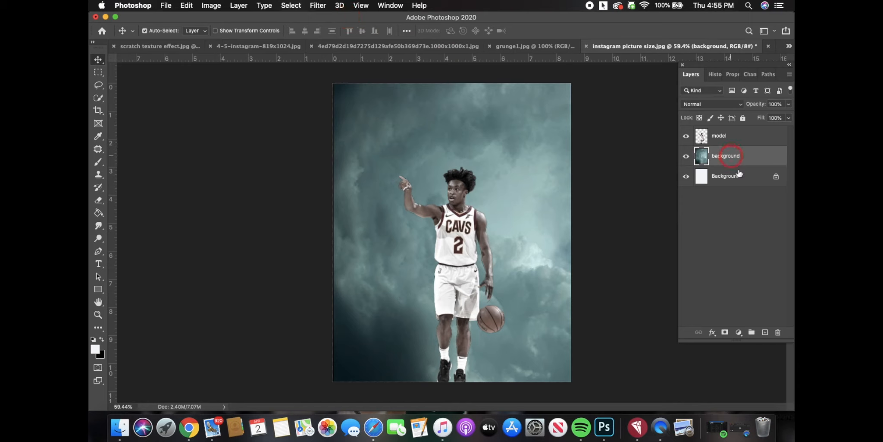
click(764, 333)
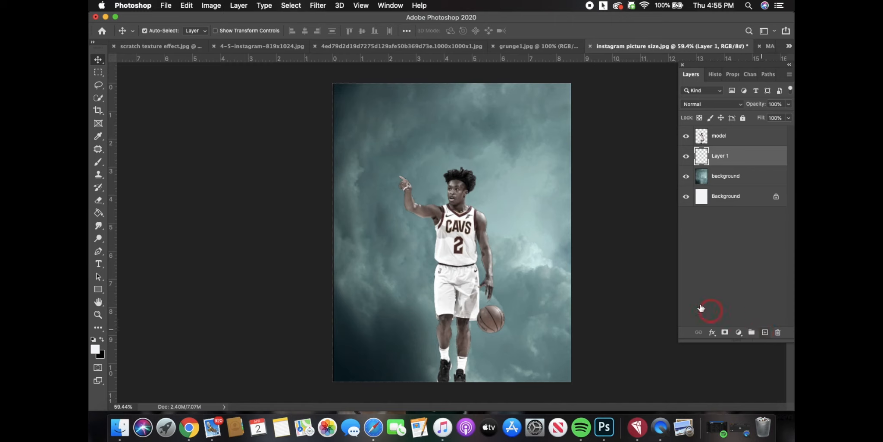
click(98, 166)
click(123, 160)
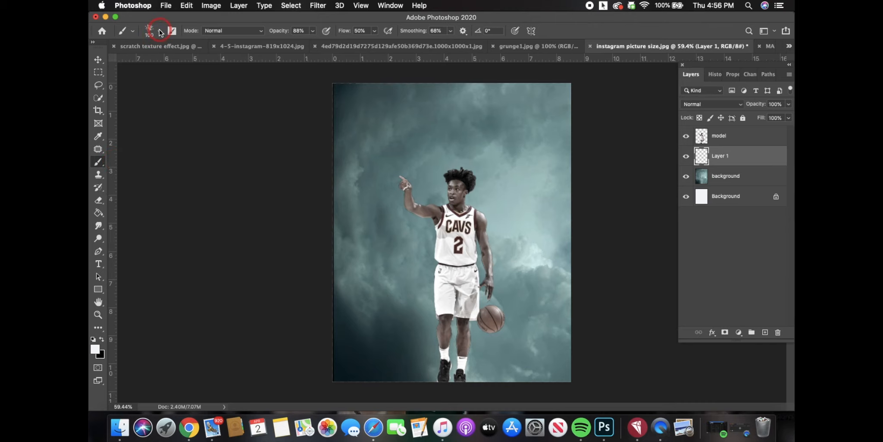
- Choose the CLOD 3 cloud brush from the AdonihsBrushes 2 set of brush presets
click(160, 33)
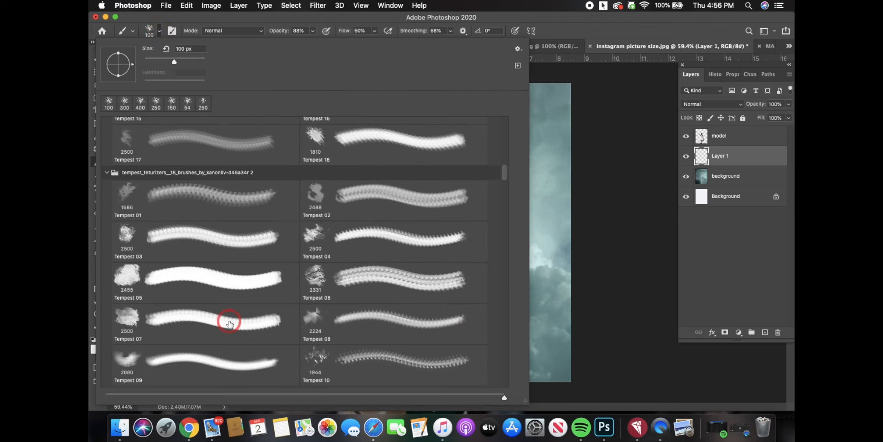
scroll(229, 323, down, 1)
scroll(229, 324, up, 10)
scroll(229, 324, down, 12)
scroll(229, 324, down, 15)
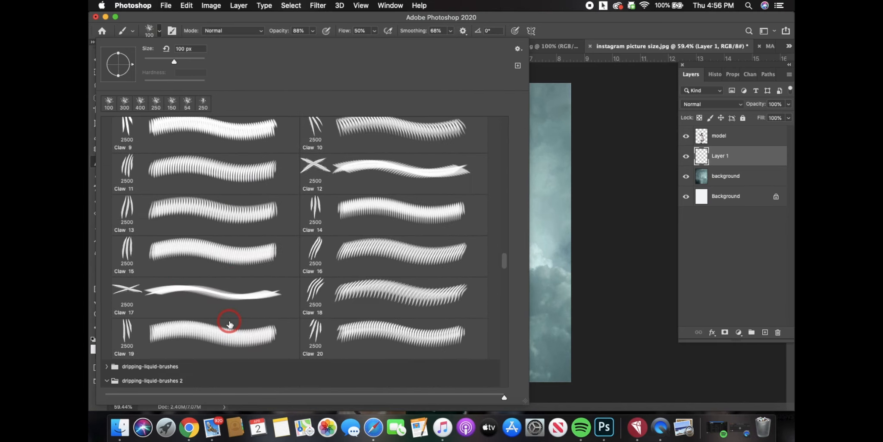
scroll(229, 324, down, 15)
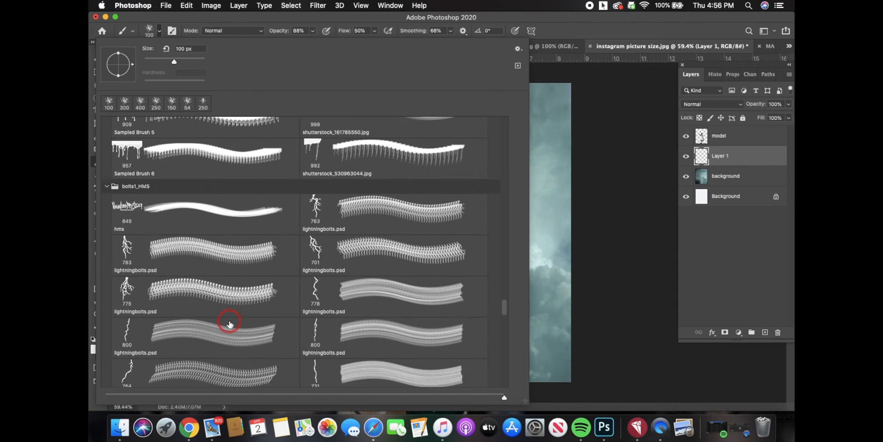
scroll(229, 323, down, 15)
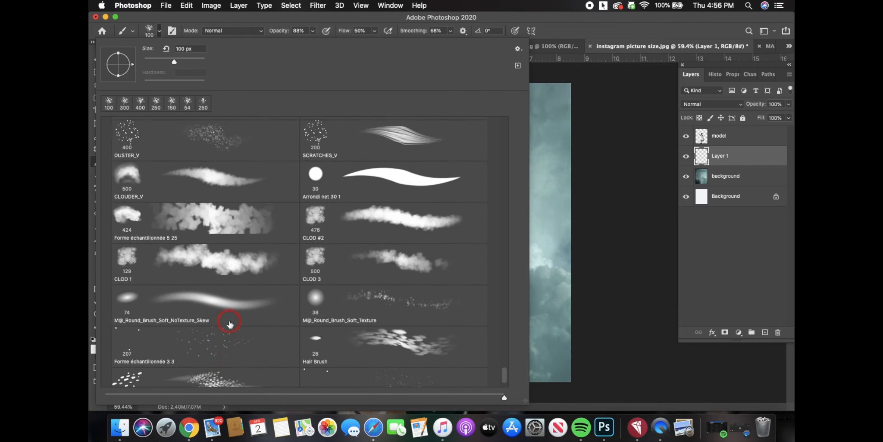
scroll(229, 323, up, 5)
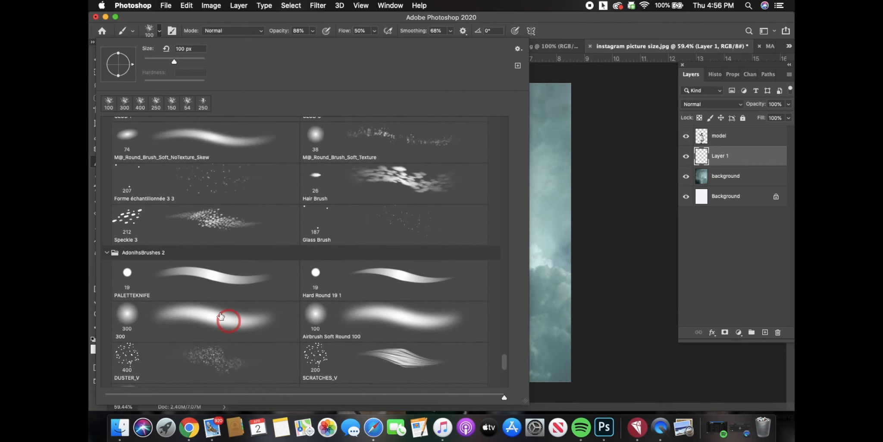
scroll(152, 277, down, 5)
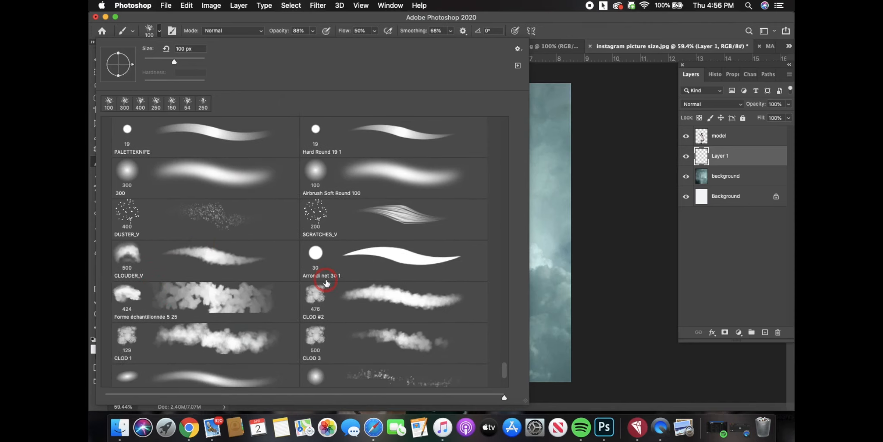
scroll(326, 283, down, 5)
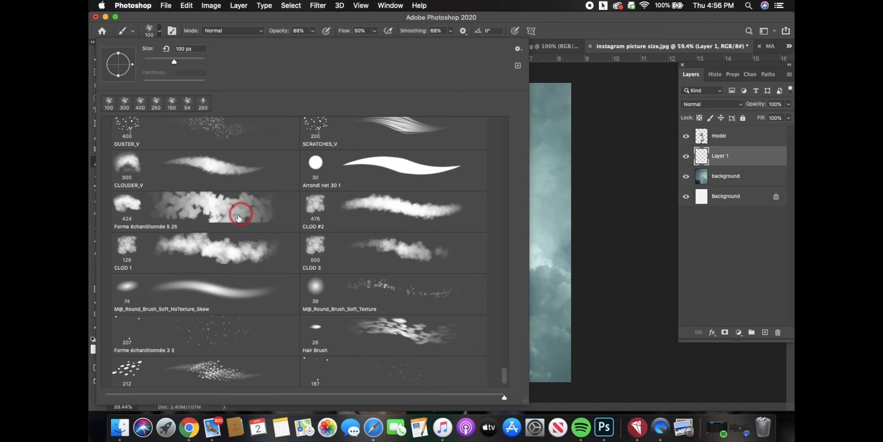
click(374, 244)
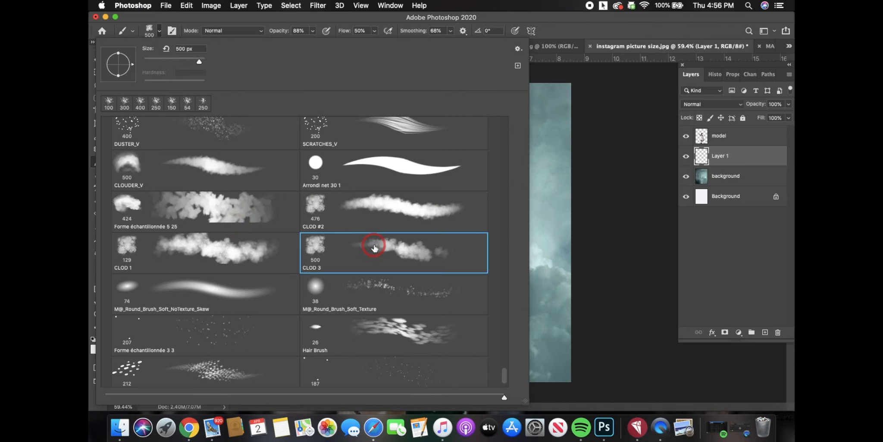
click(160, 33)
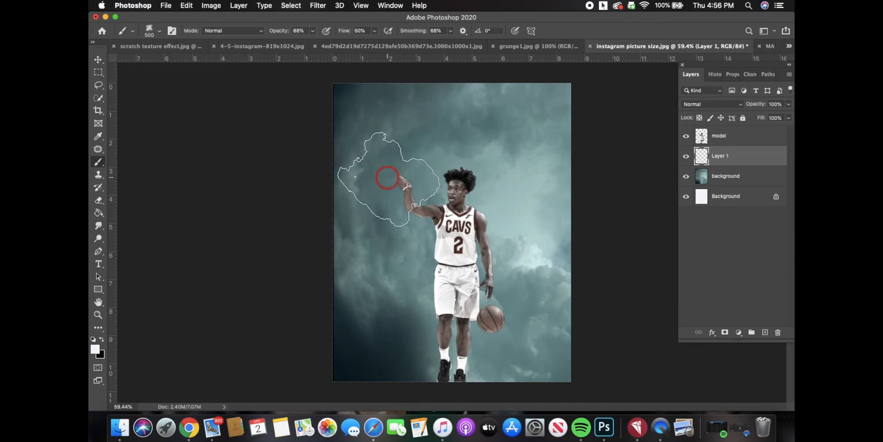
- Paint white clouds in the lower-left area of the canvas beside the player's legs, with the brush at 300 to 400 px
key(bracketleft)
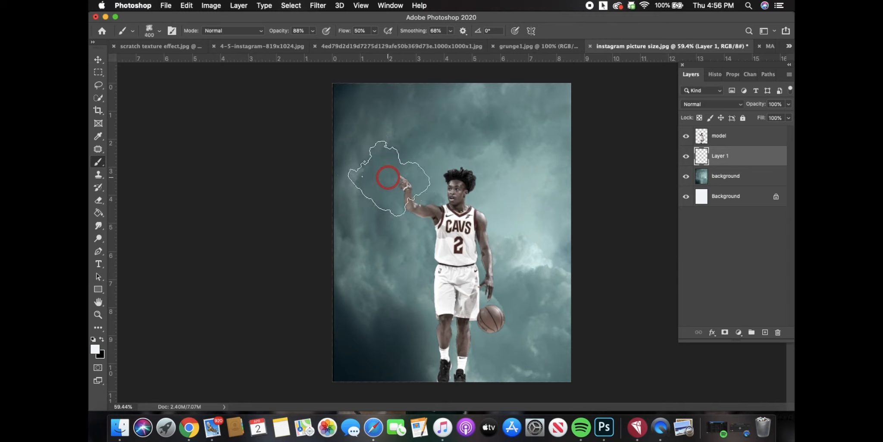
key(bracketleft)
key(bracketleft)
key(bracketleft)
key(bracketright)
key(bracketright)
key(bracketright)
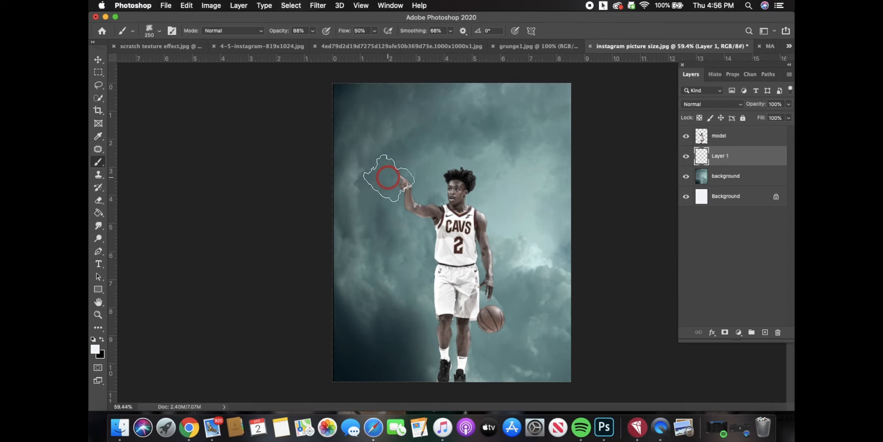
key(bracketleft)
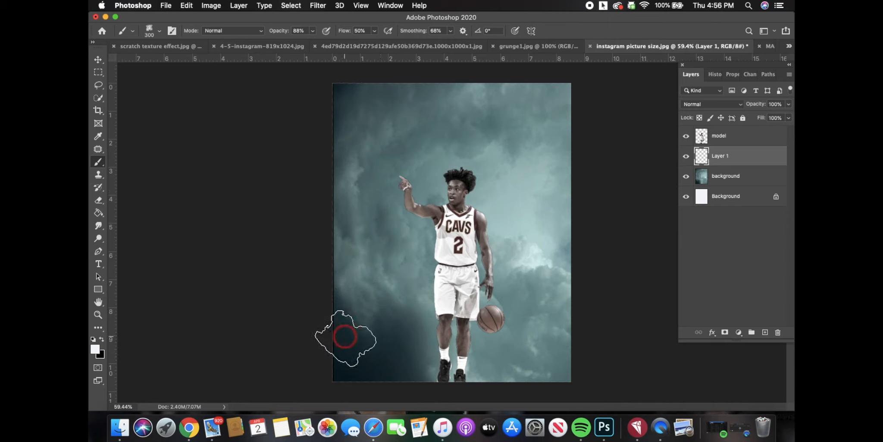
mouse_move(345, 305)
mouse_down()
mouse_move(341, 339)
mouse_move(335, 321)
mouse_move(351, 316)
mouse_move(359, 361)
mouse_move(364, 341)
mouse_up()
click(377, 337)
key(bracketright)
click(394, 331)
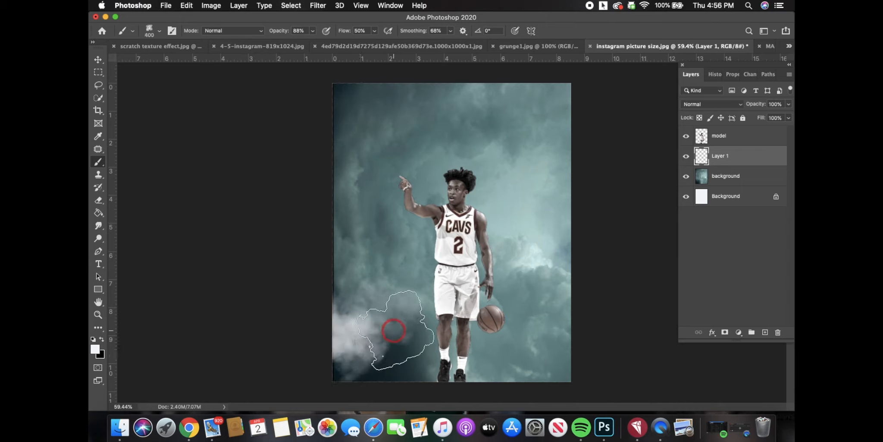
click(392, 331)
click(396, 339)
- Set the brush to 300 px and paint white clouds in the lower-right area, around and below the basketball
key(bracketleft)
key(bracketleft)
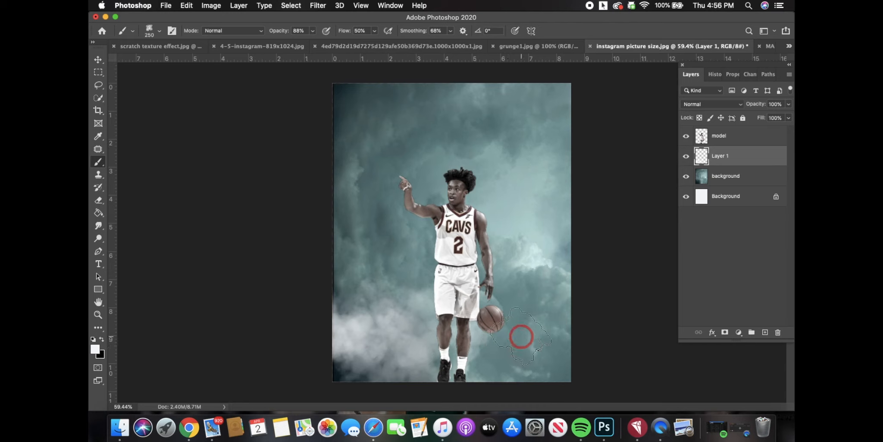
key(bracketright)
click(556, 341)
click(556, 363)
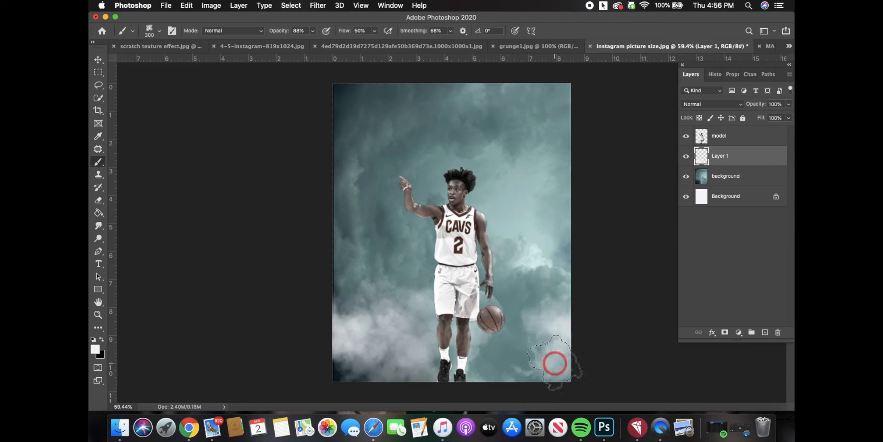
click(520, 359)
click(515, 338)
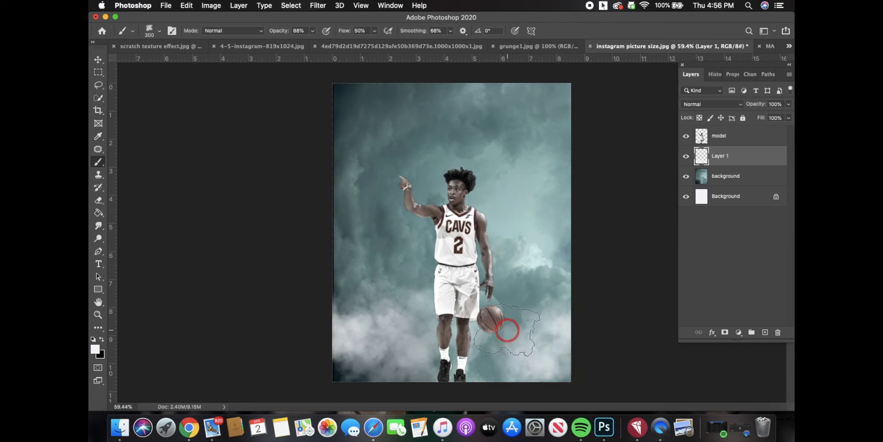
click(509, 330)
click(495, 348)
- Fill the lower-left corner with cloud and extend the clouds up both side edges to about the player's waist
click(352, 366)
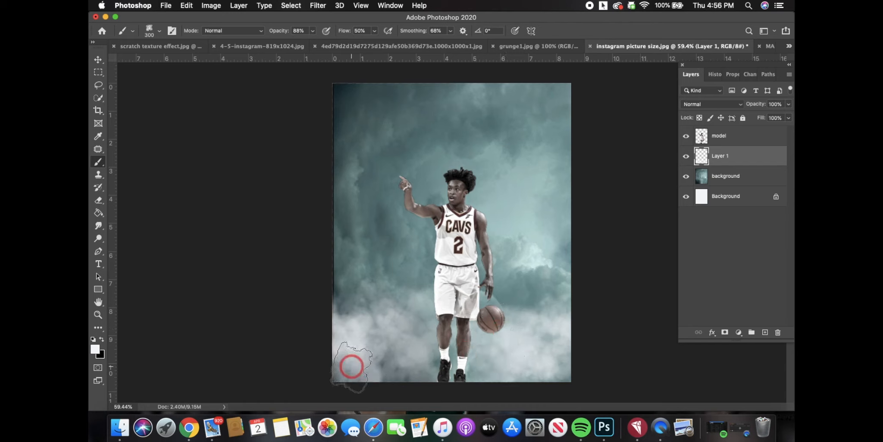
click(356, 292)
click(356, 263)
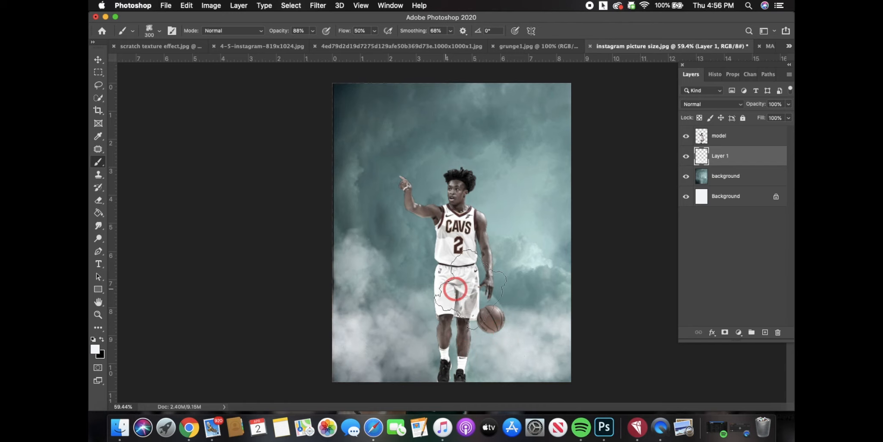
click(544, 300)
click(560, 276)
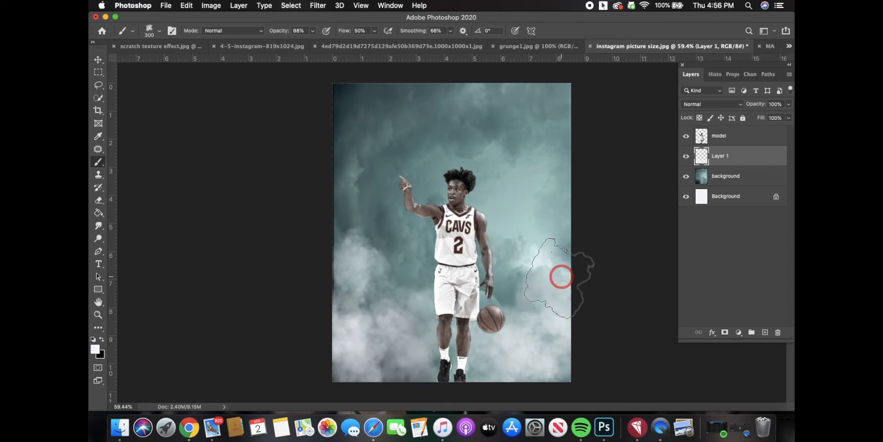
click(532, 292)
click(505, 310)
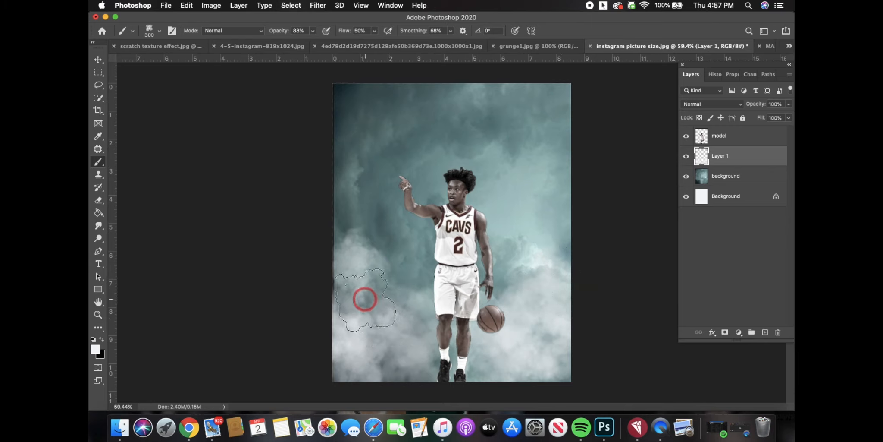
- Thicken the clouds on both sides of the player's legs and build them higher along the canvas's right edge
click(356, 297)
click(413, 347)
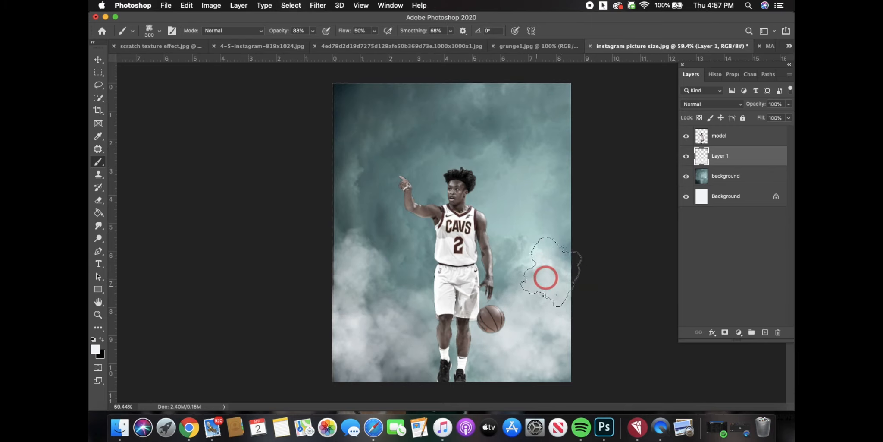
click(531, 294)
click(405, 314)
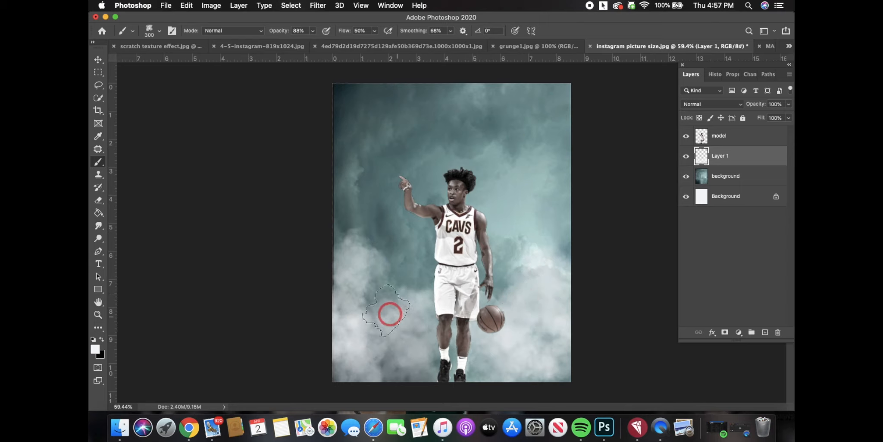
click(378, 306)
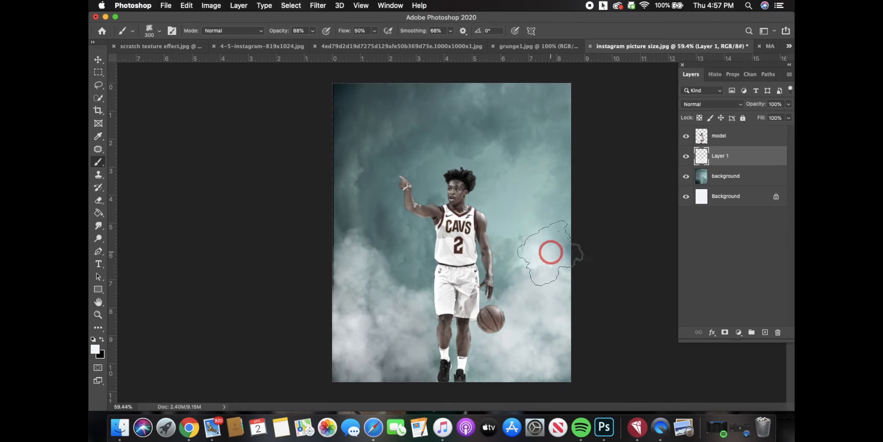
click(562, 241)
click(499, 302)
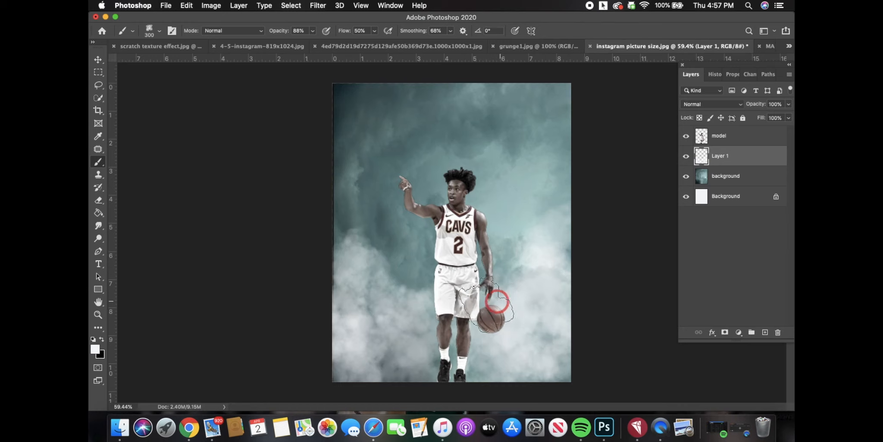
- Compare the composition with and without the painted clouds by hiding and showing Layer 1 several times
click(431, 307)
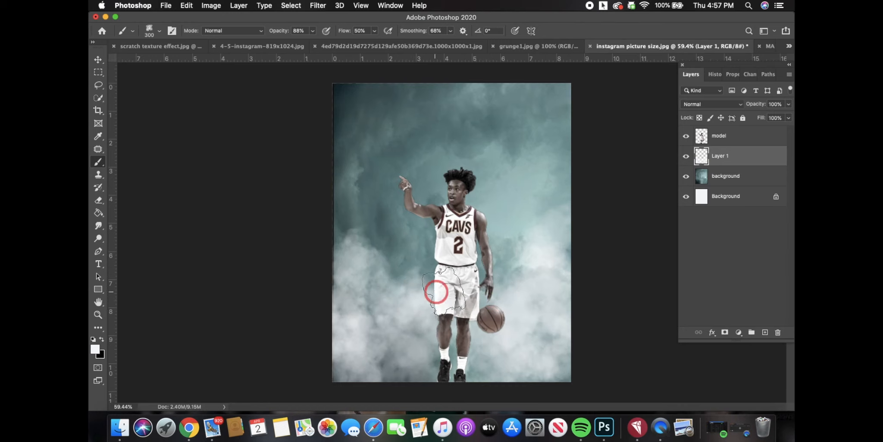
scroll(408, 361, up, 5)
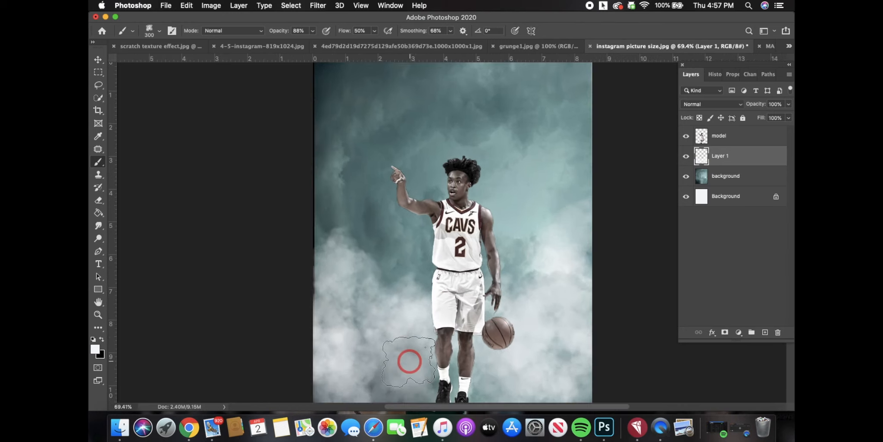
scroll(408, 361, down, 5)
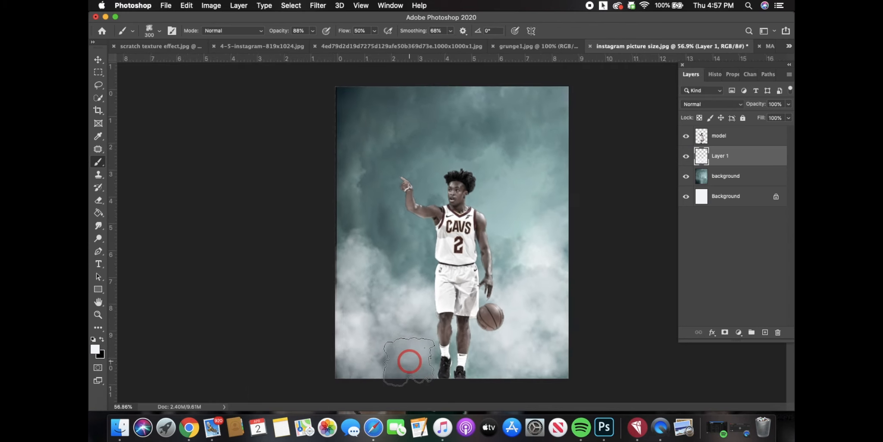
click(686, 161)
click(686, 161)
click(687, 161)
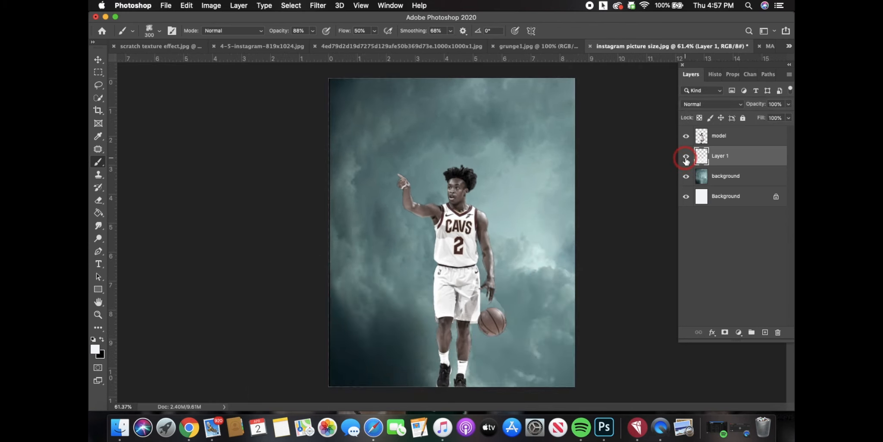
click(686, 161)
click(686, 161)
click(687, 161)
click(686, 161)
click(686, 161)
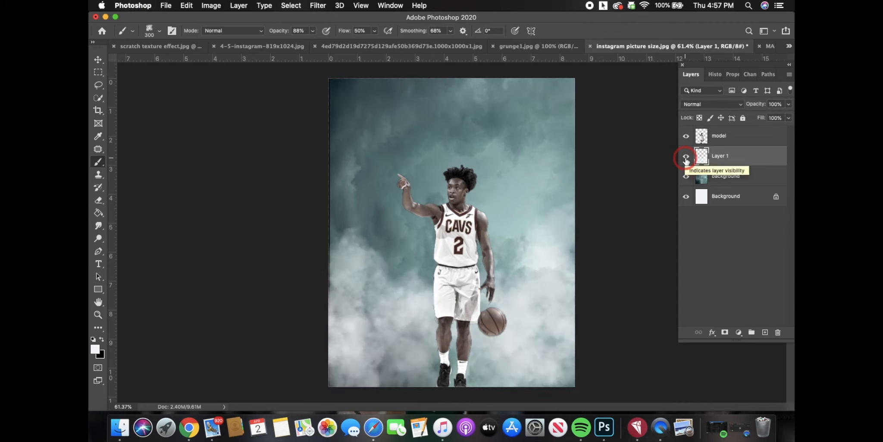
- Open the background layer in the Camera Raw filter and set Highlights +22, Shadows -38, Whites -51 and Blacks -27
click(720, 182)
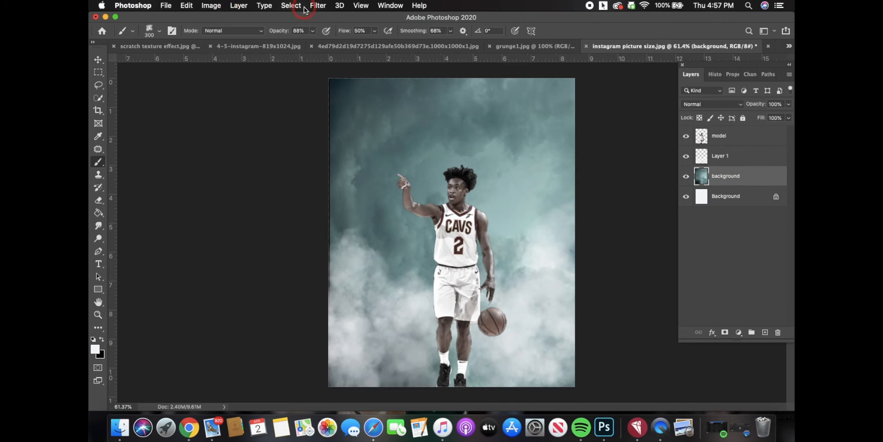
click(317, 6)
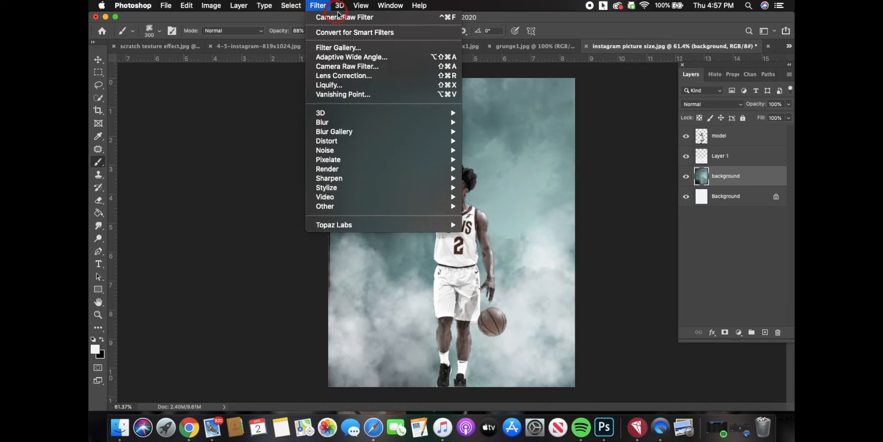
click(329, 65)
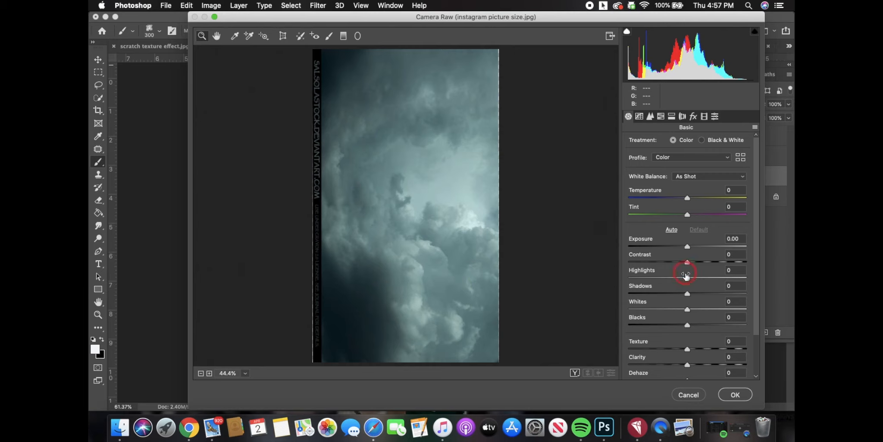
drag(687, 277, 658, 310)
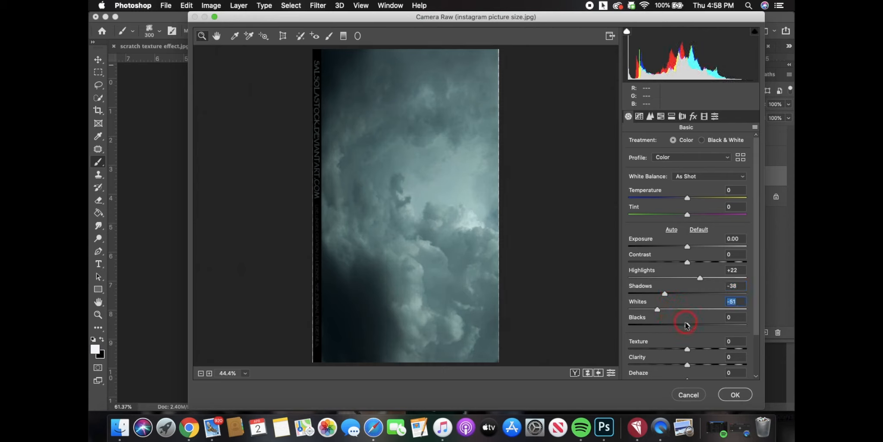
drag(686, 324, 670, 325)
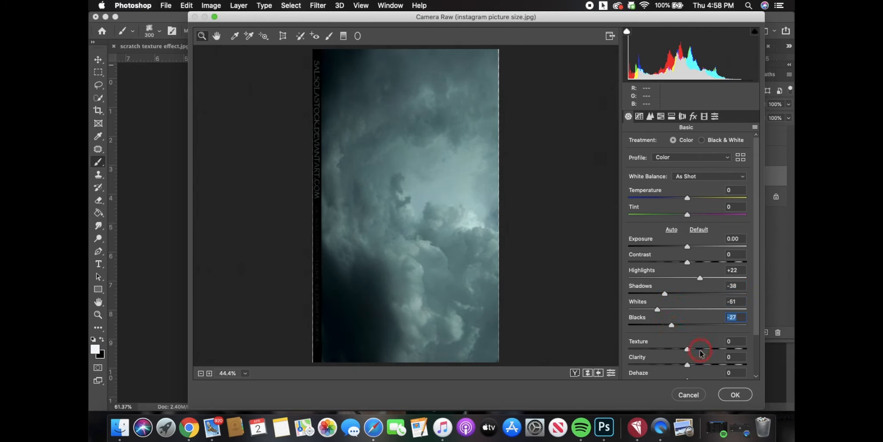
- Set the sky's Texture to +41, Clarity to +68, Vibrance to -29 and Saturation to -22
scroll(690, 347, down, 1)
drag(687, 350, 711, 329)
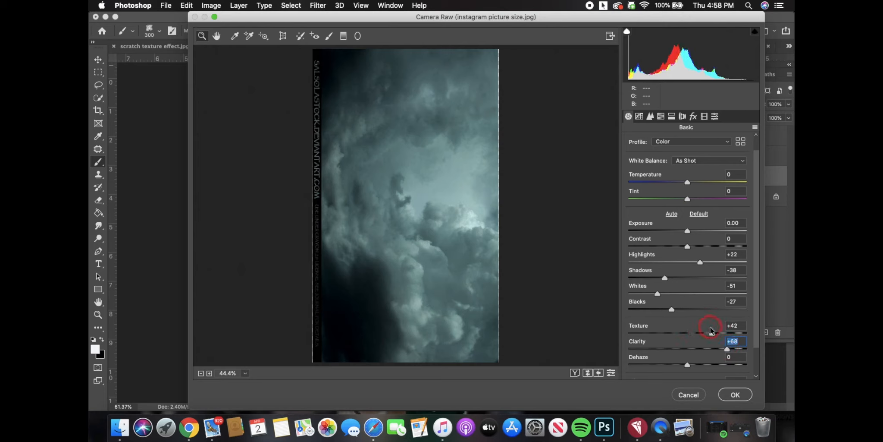
scroll(696, 288, down, 2)
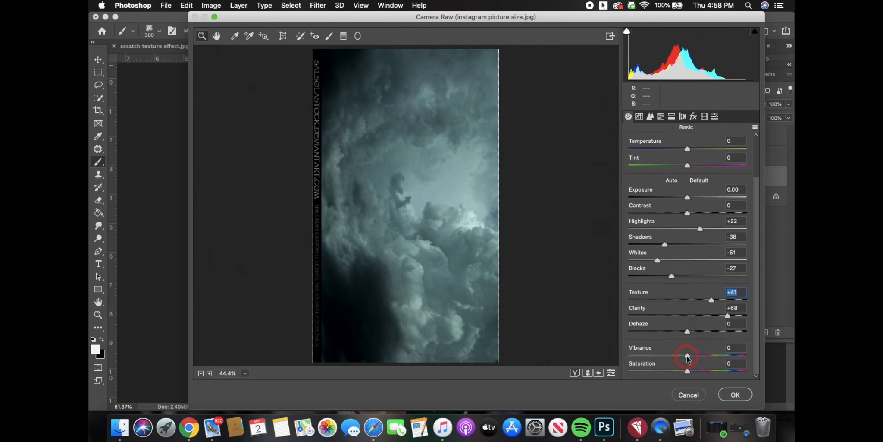
drag(687, 357, 675, 371)
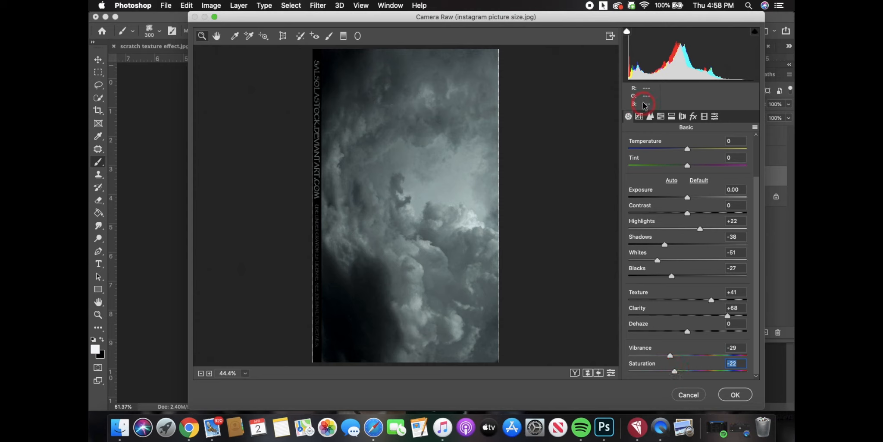
- Set the HSL saturation of reds, oranges, yellows and greens to -100, aquas to -42, blues to -12, purples to -15 and magentas to -31
click(650, 116)
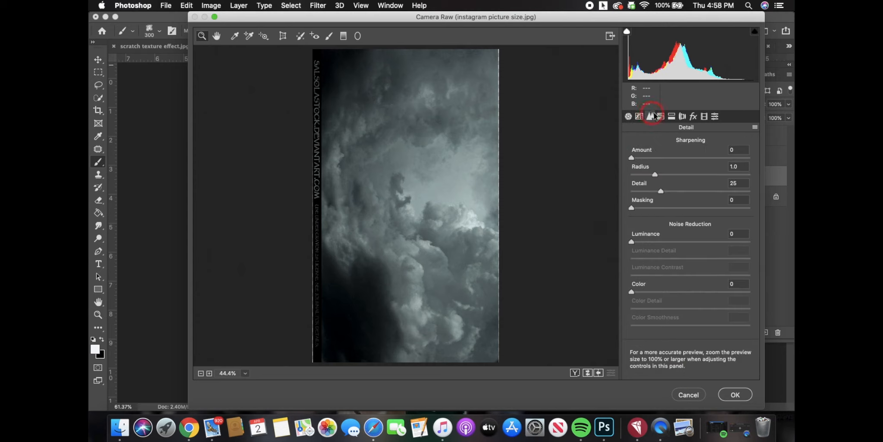
click(660, 116)
click(675, 148)
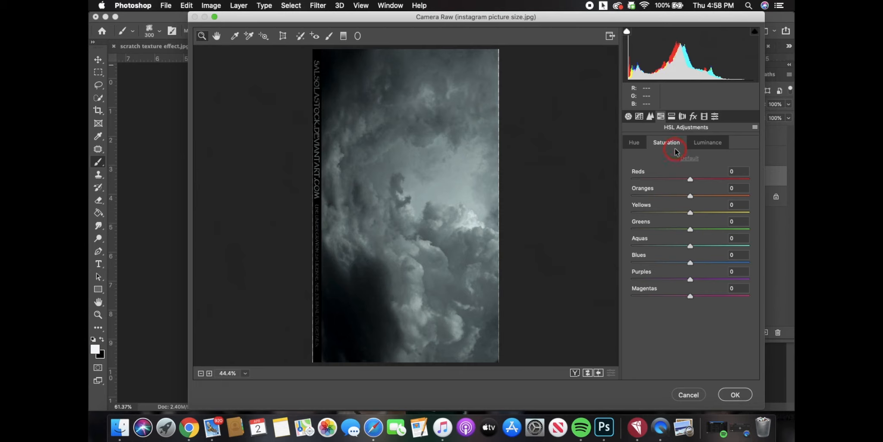
click(686, 180)
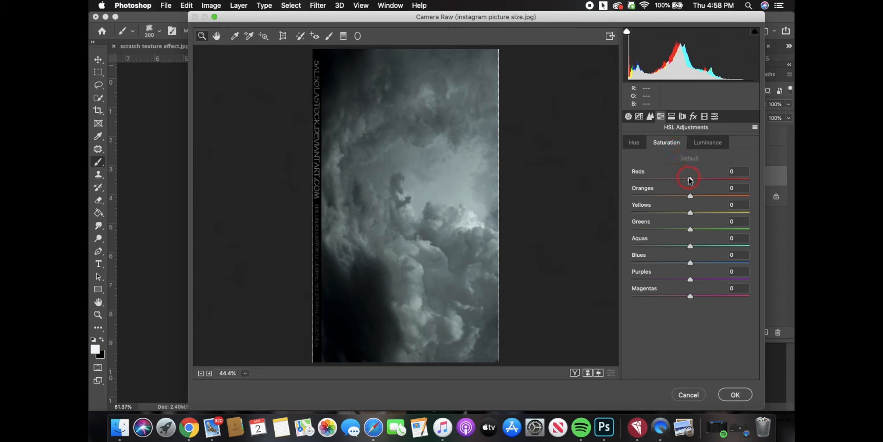
drag(689, 179, 578, 177)
drag(690, 195, 599, 191)
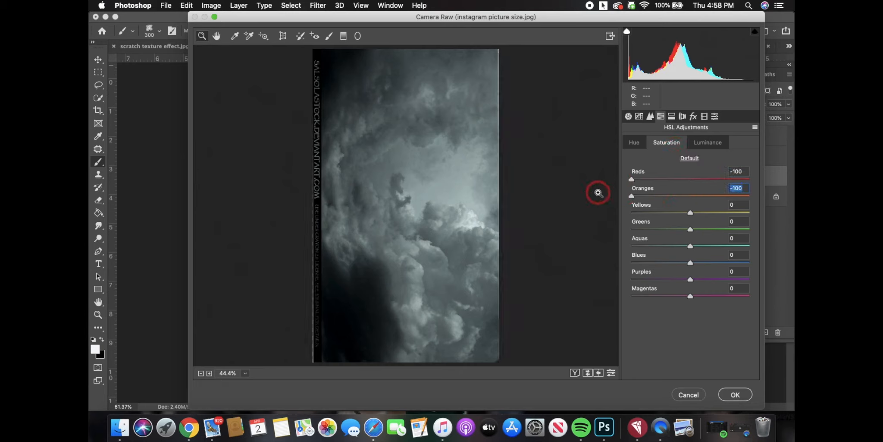
drag(690, 213, 595, 212)
click(691, 232)
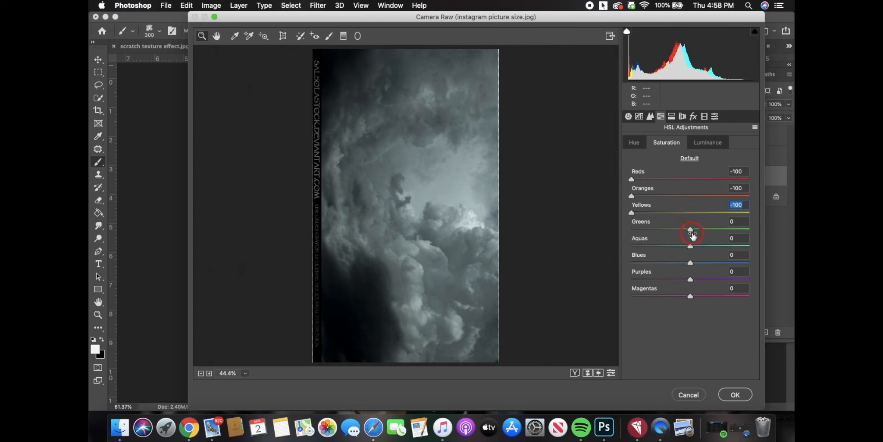
drag(689, 231, 605, 216)
click(710, 255)
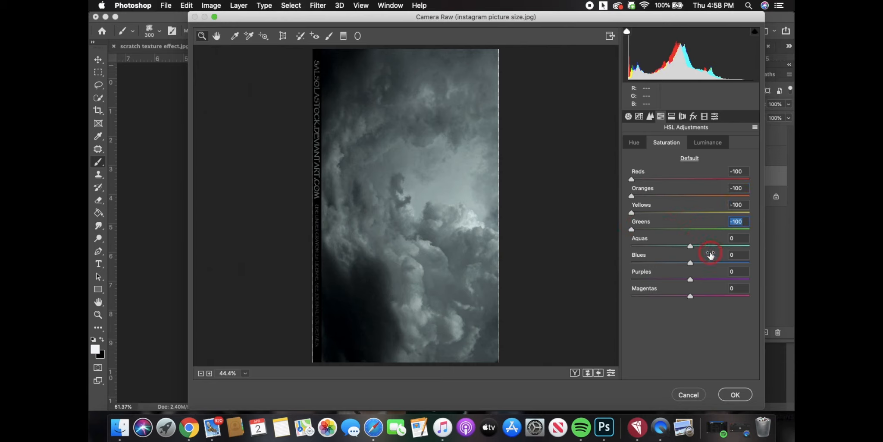
drag(690, 248, 671, 296)
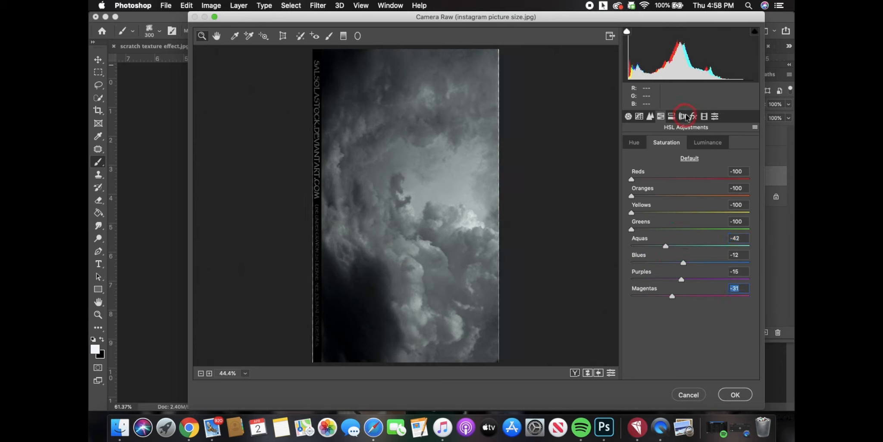
- Compare the sky before and after side by side and apply the Camera Raw adjustments
click(693, 116)
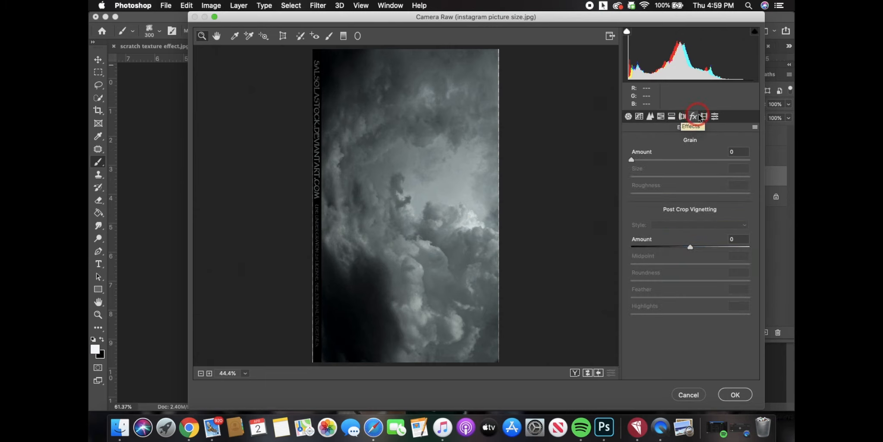
click(706, 116)
click(715, 117)
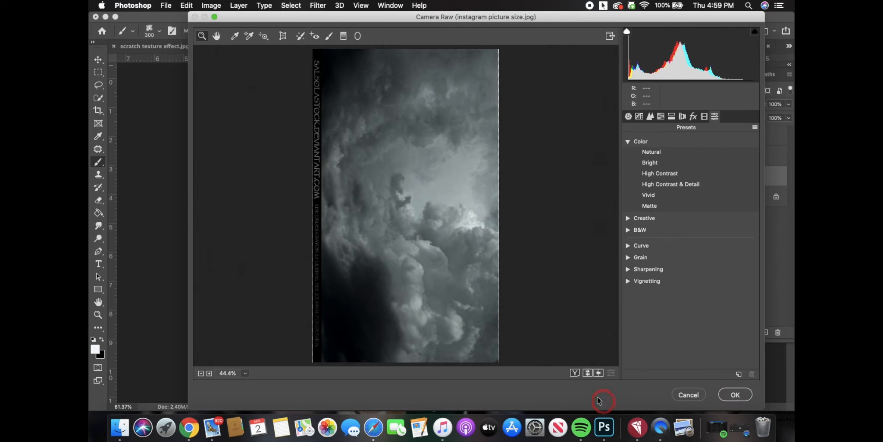
click(575, 373)
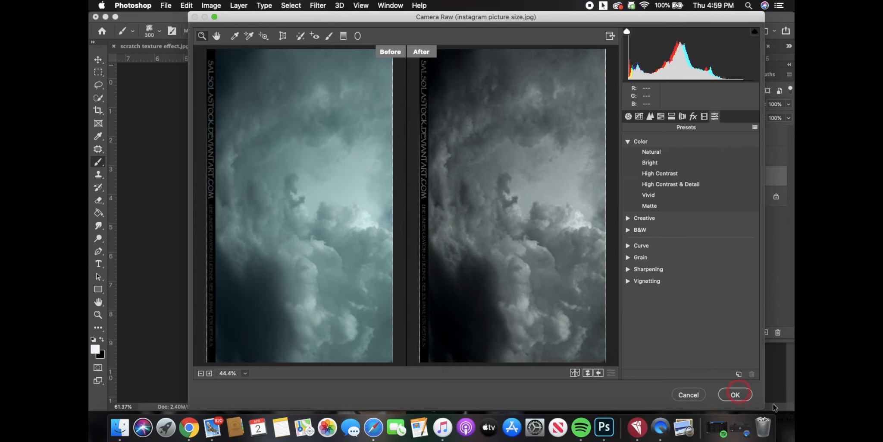
click(738, 394)
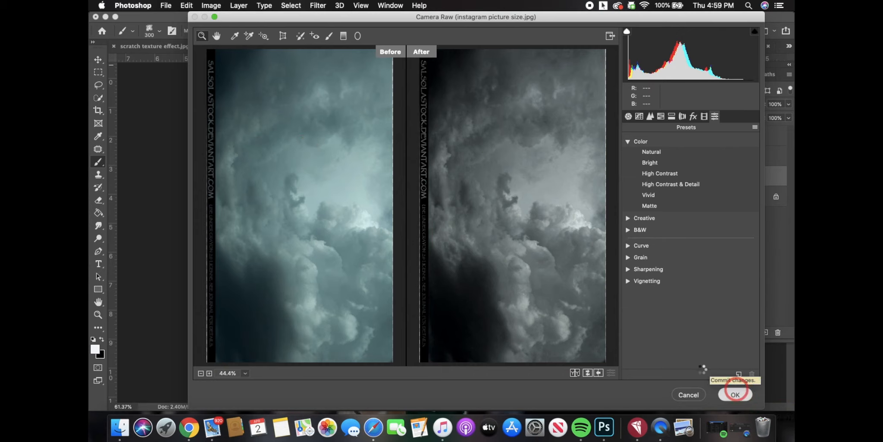
- Inspect the graded background close up and at full view, and compare the image with Layer 1's clouds hidden and shown
scroll(584, 306, up, 1)
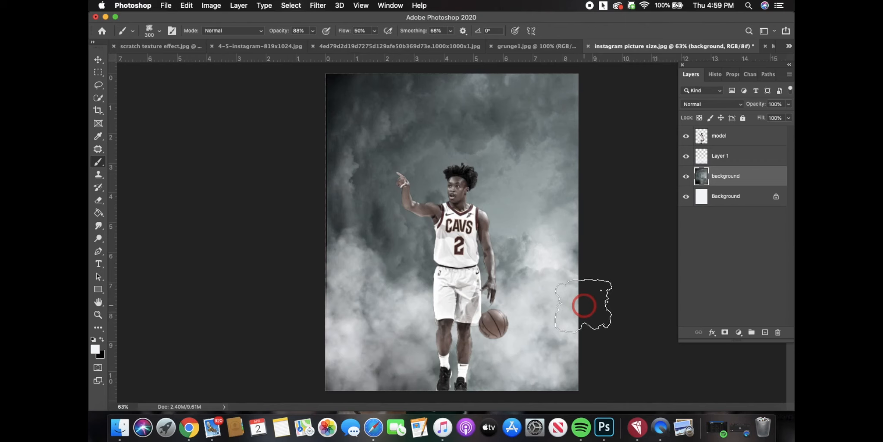
scroll(584, 306, up, 4)
scroll(585, 306, down, 2)
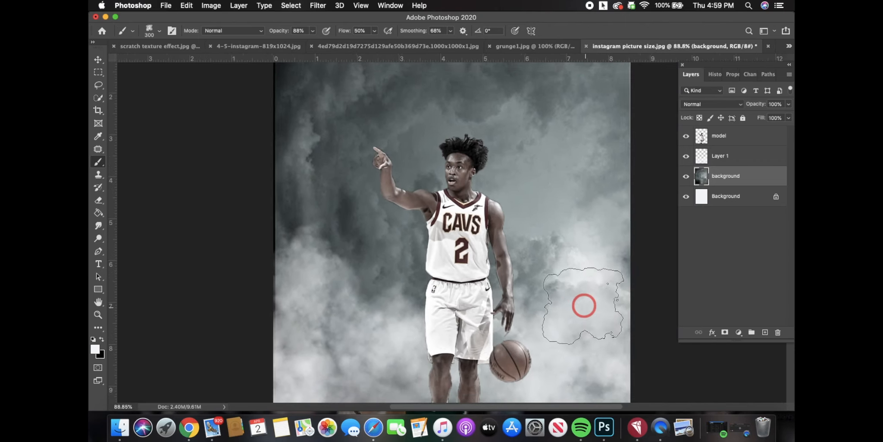
scroll(584, 305, down, 5)
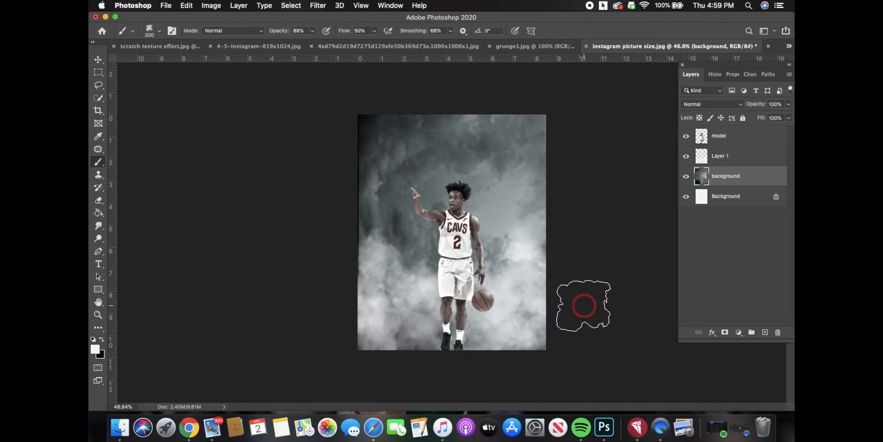
scroll(584, 305, up, 3)
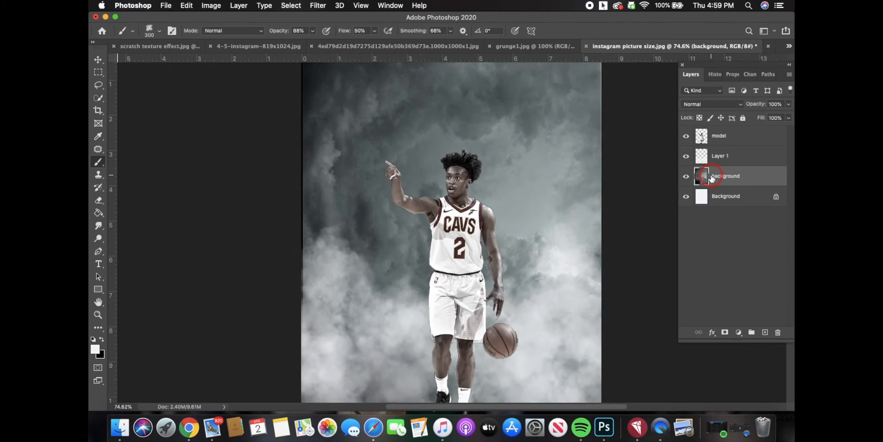
click(725, 158)
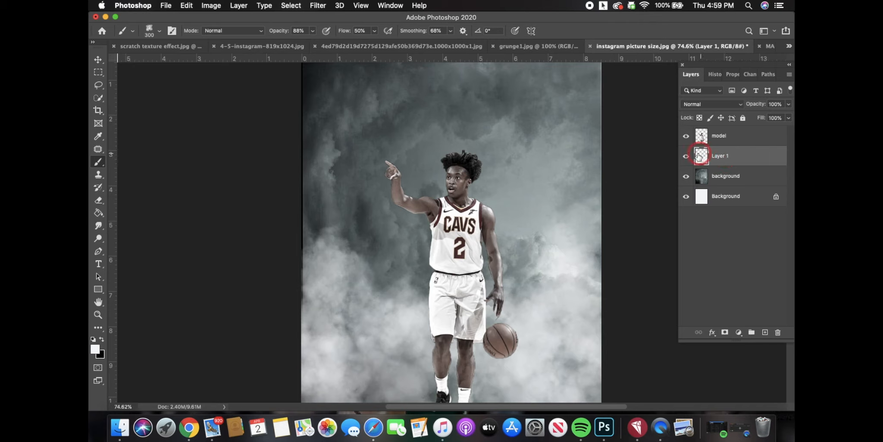
click(686, 158)
click(686, 159)
click(685, 159)
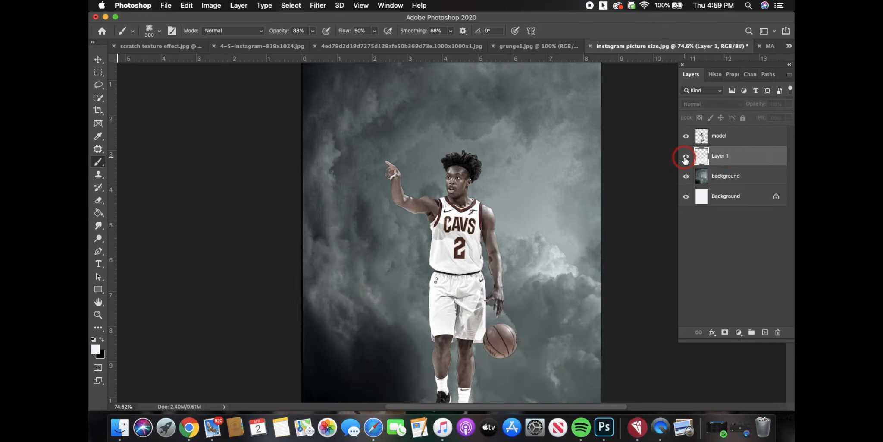
click(686, 159)
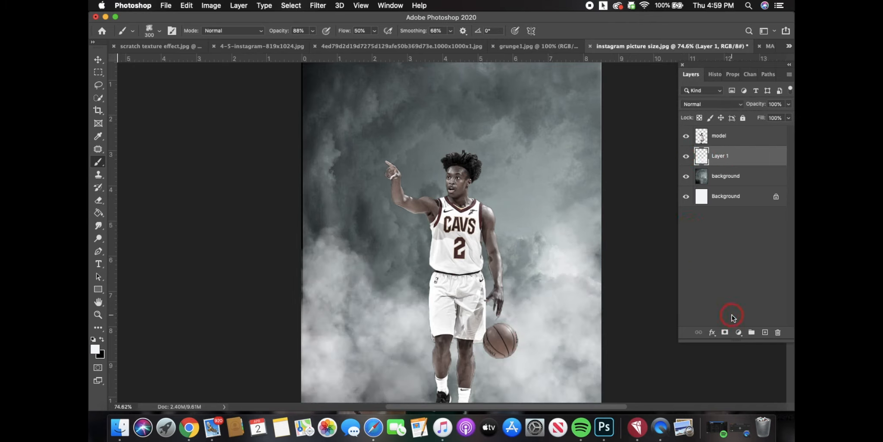
- Add horizontal text reading YOUNG BULL in the sky above the player, on a new layer beneath the model layer
click(765, 331)
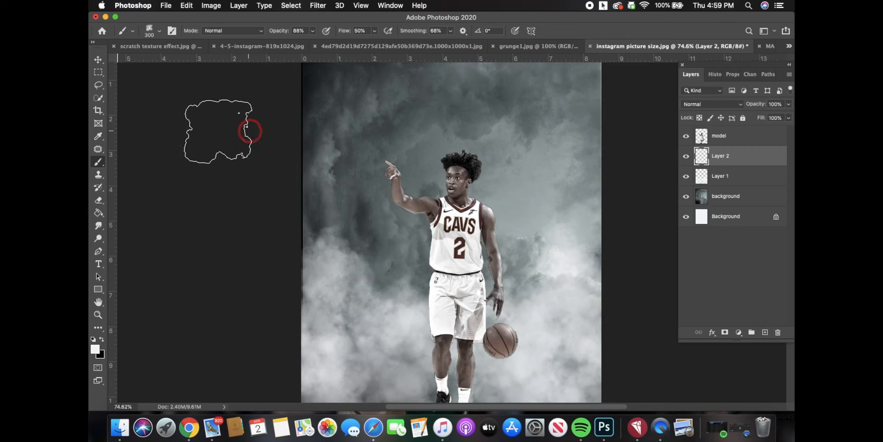
click(98, 265)
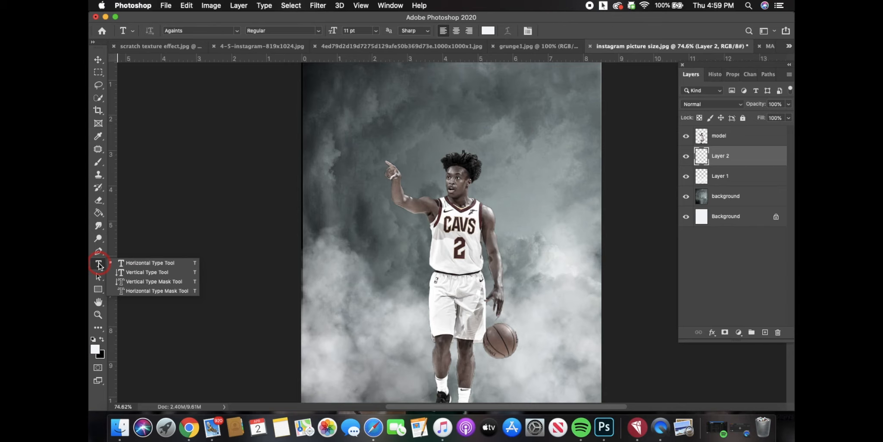
click(121, 264)
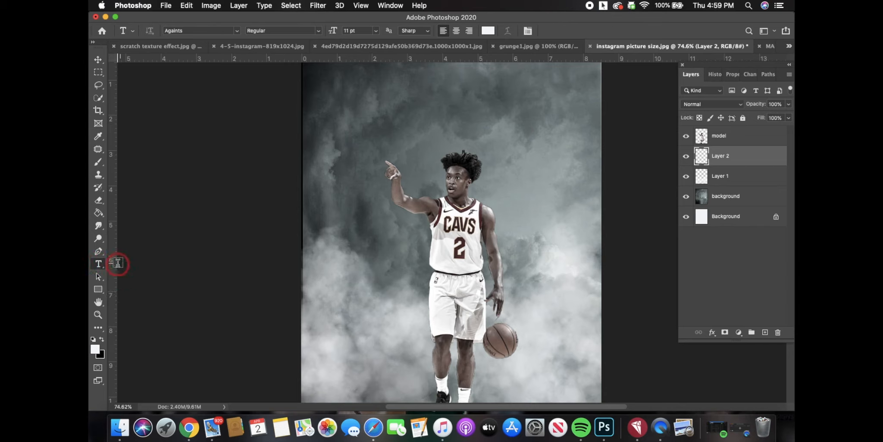
click(370, 129)
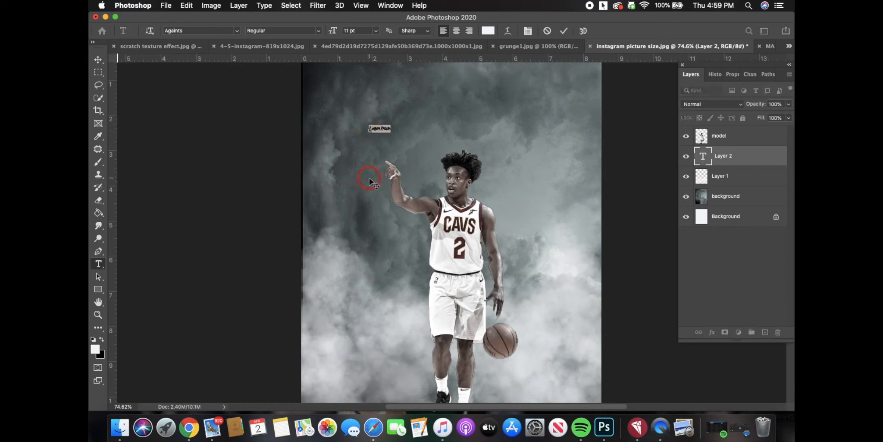
text(SextonBull)
- Set the YOUNG BULL text's size to 72 pt and shift it slightly to the right
drag(390, 129, 359, 129)
click(375, 31)
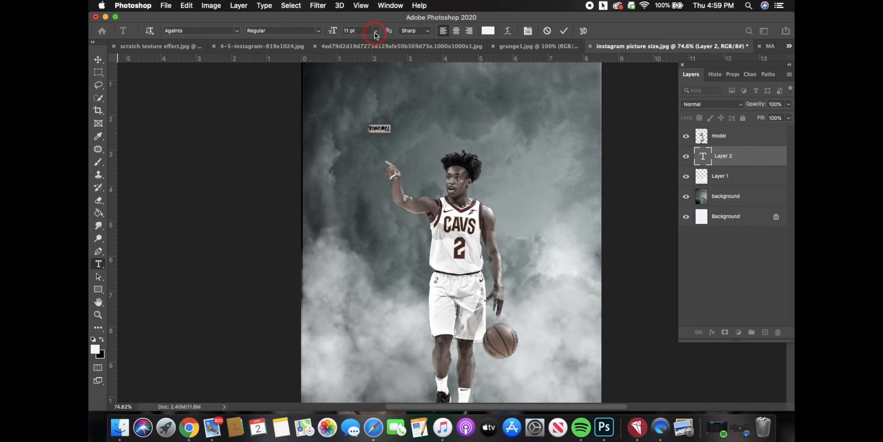
click(365, 154)
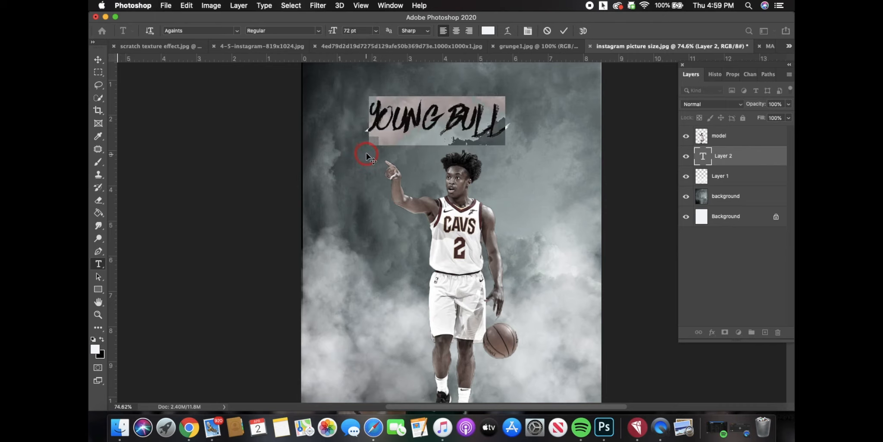
drag(352, 115, 366, 117)
- Restyle the YOUNG BULL text in Lived Mas NEW! With Numbers at 90 pt and roughly centre it above the player
click(237, 30)
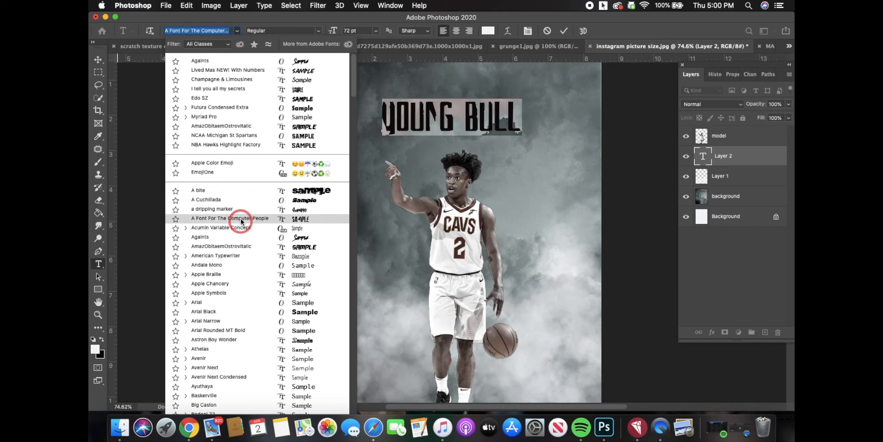
click(235, 70)
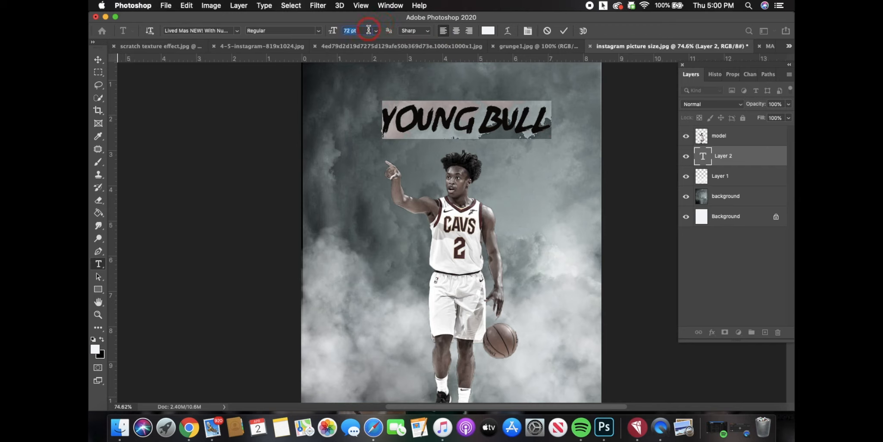
text(85)
key(Return)
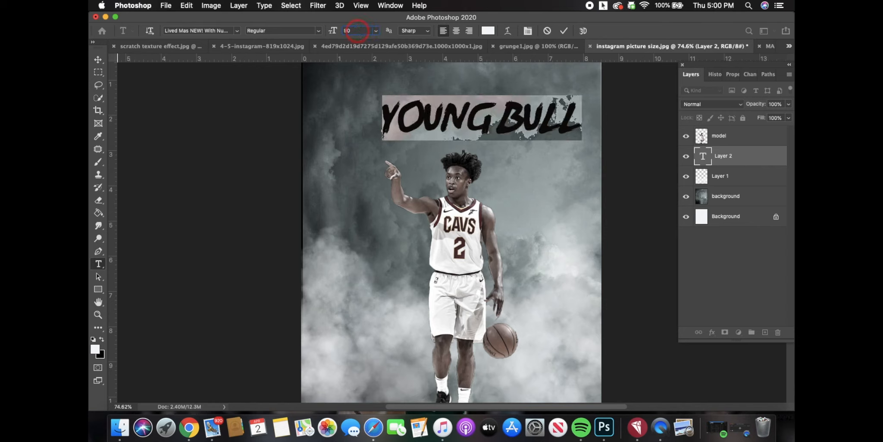
key(Return)
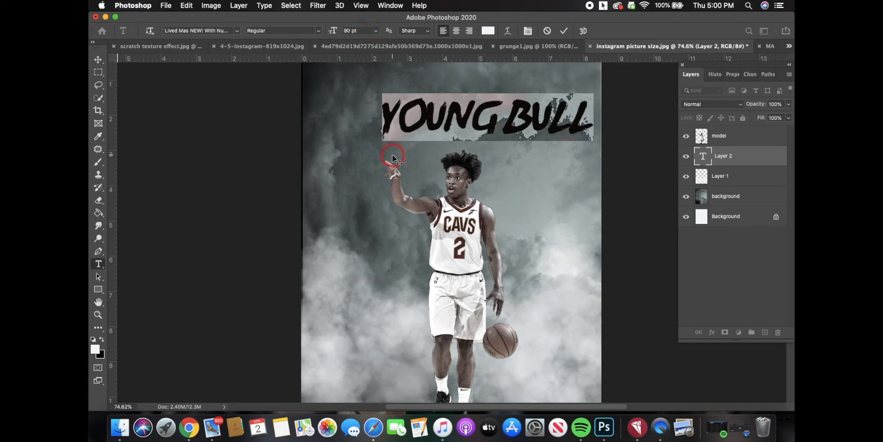
mouse_move(383, 160)
mouse_down()
mouse_move(347, 149)
mouse_move(368, 160)
mouse_up()
click(748, 156)
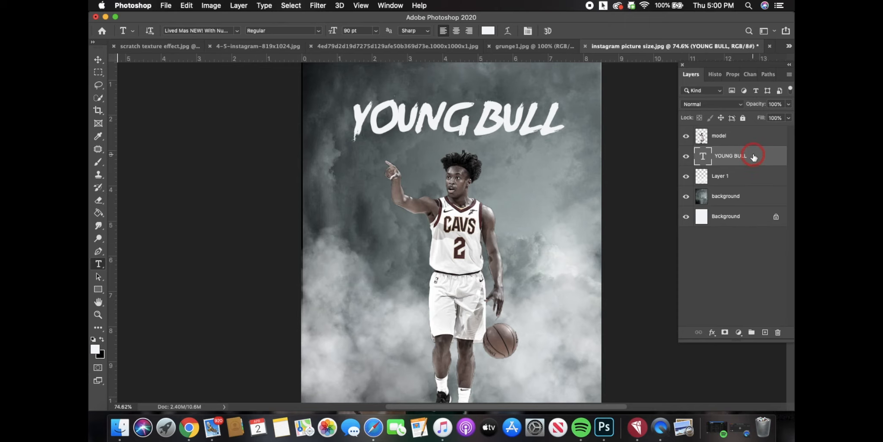
- Set the YOUNG BULL layer's blend mode to Color Dodge with 56% opacity and 77% fill opacity
double_click(756, 158)
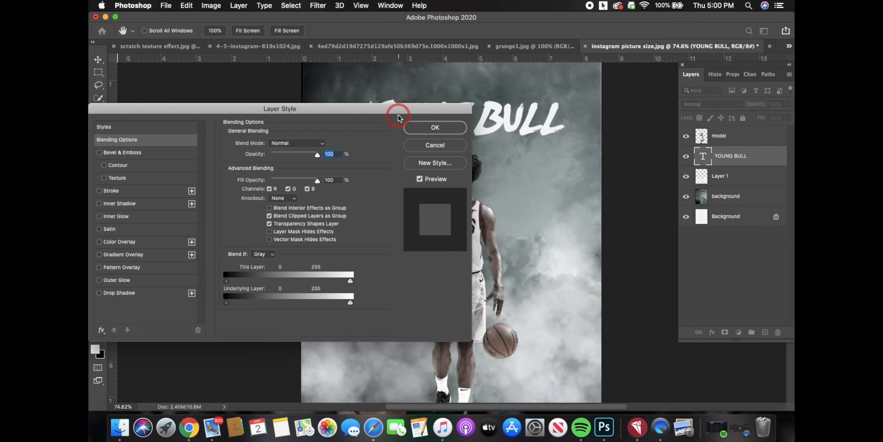
drag(391, 112, 286, 92)
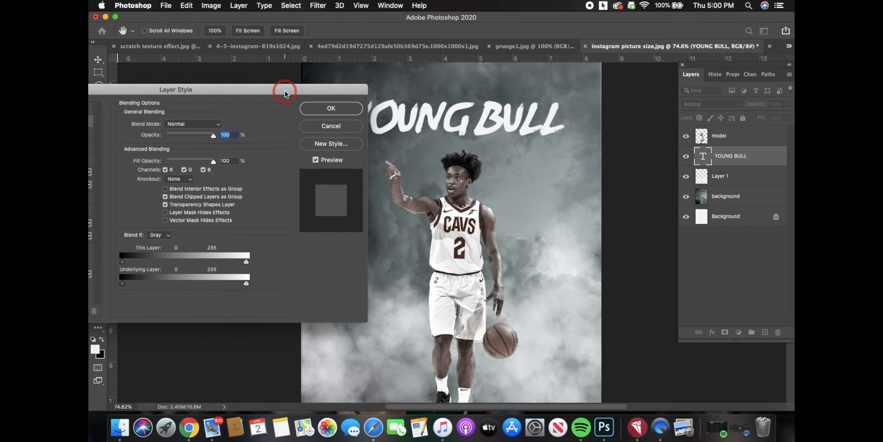
click(195, 124)
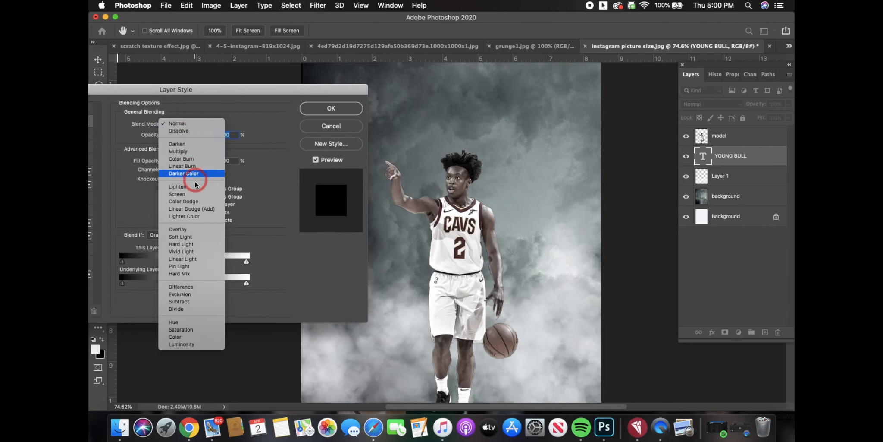
click(196, 201)
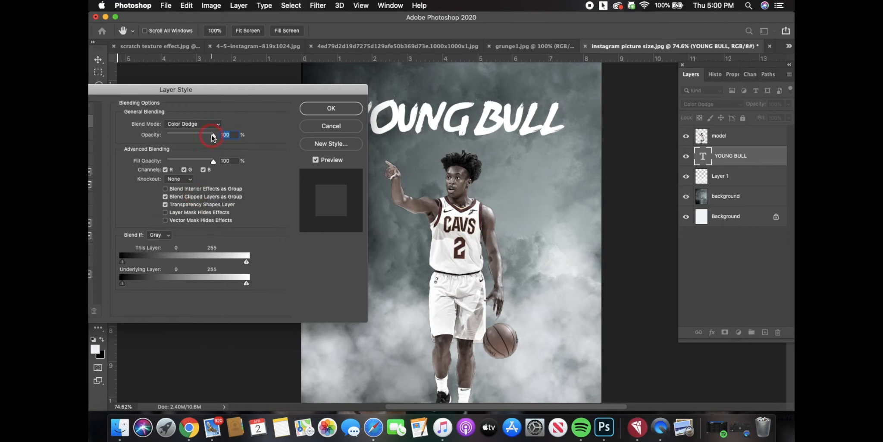
drag(195, 137, 192, 135)
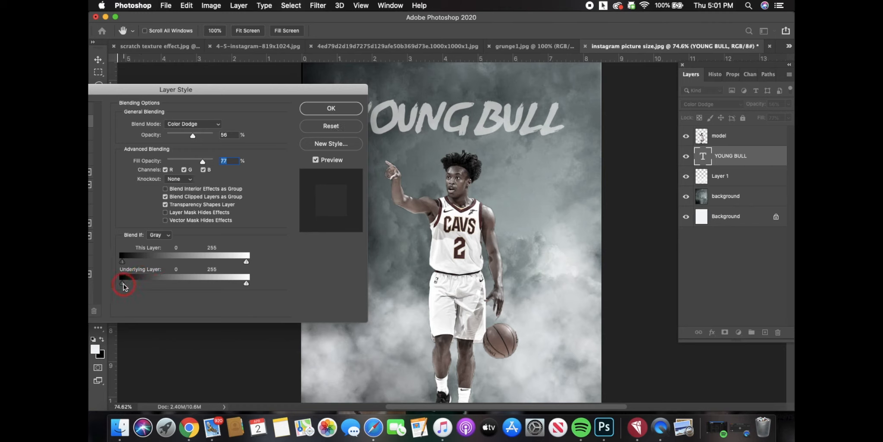
- Split the text's underlying-layer Blend If shadows to 0 / 222, and set opacity to 61% and fill opacity to 46%
drag(131, 286, 144, 283)
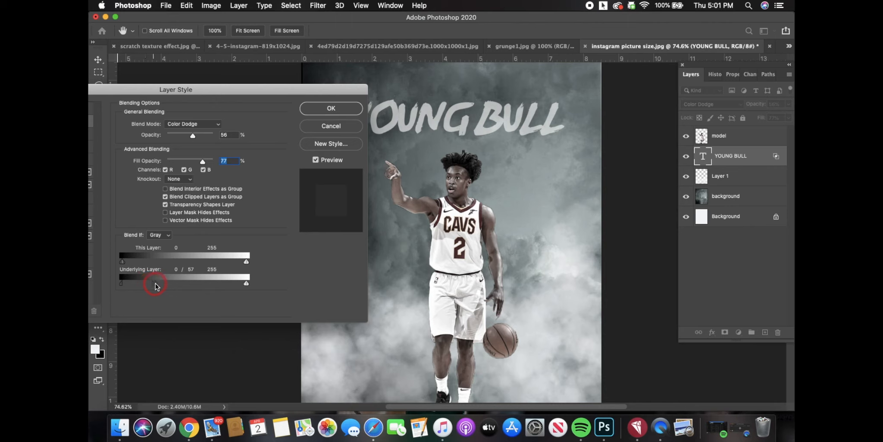
drag(156, 287, 231, 285)
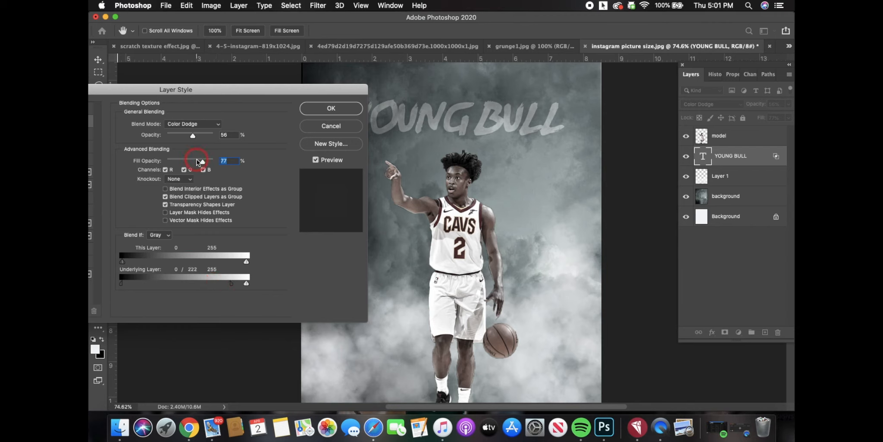
drag(191, 160, 191, 161)
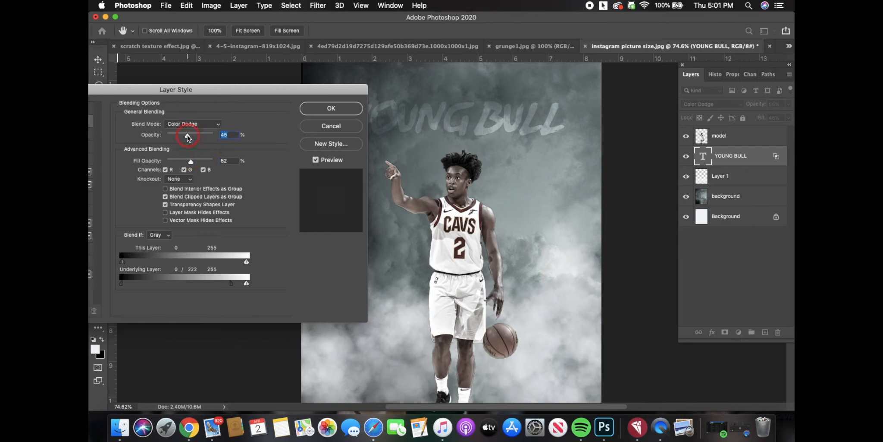
drag(187, 135, 187, 162)
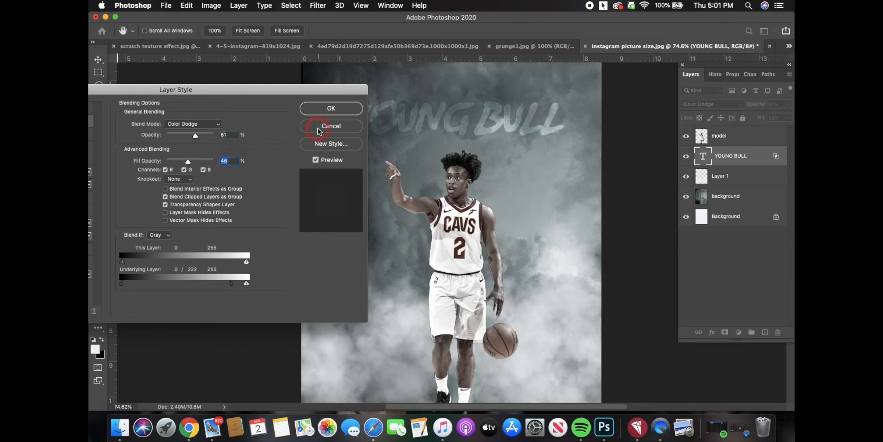
- Add a drop shadow to the YOUNG BULL text in near-black 01030a with 9 px distance, 24% spread and 0 px size
drag(255, 91, 616, 182)
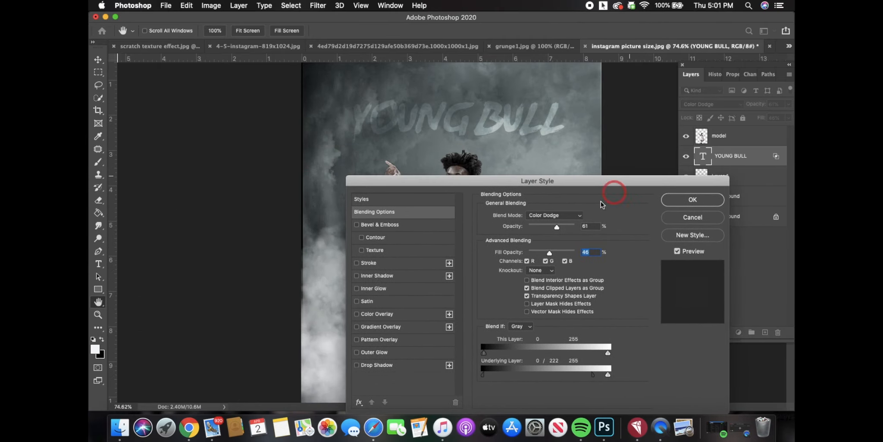
click(367, 366)
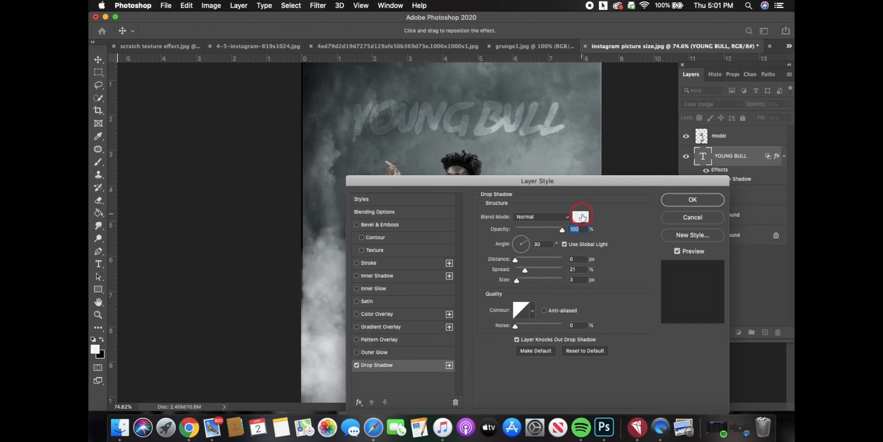
click(581, 217)
click(271, 354)
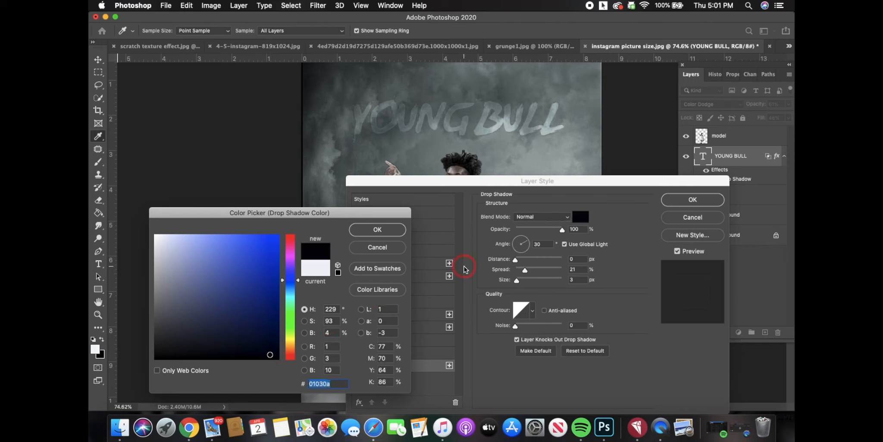
click(381, 232)
drag(516, 280, 520, 261)
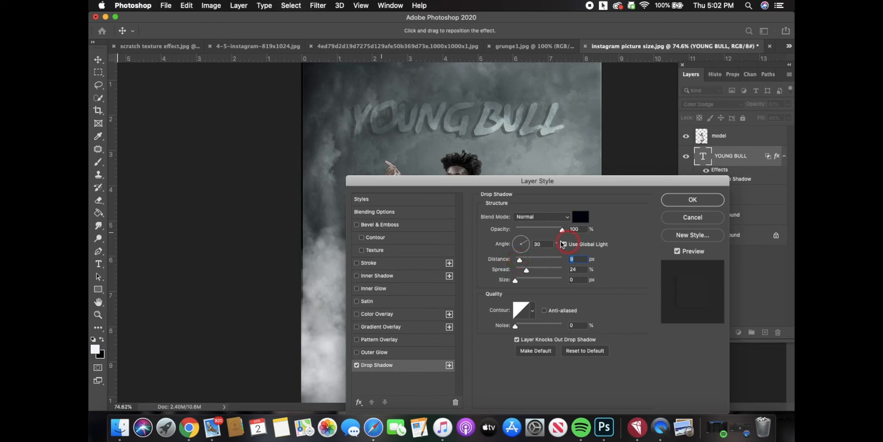
click(693, 200)
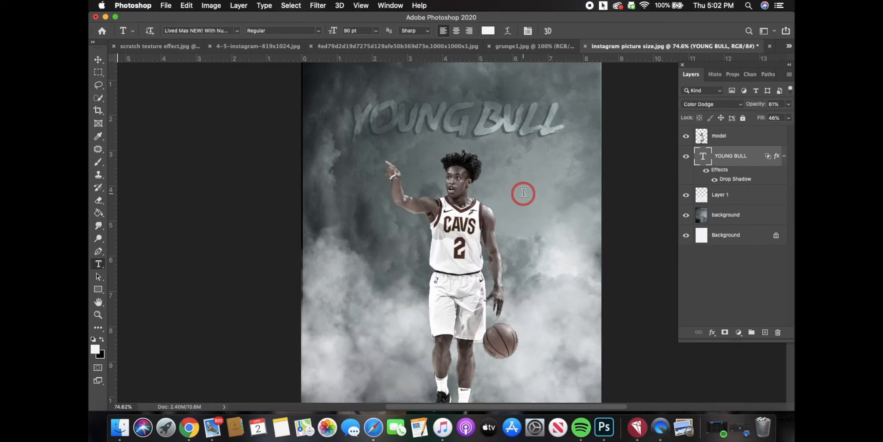
- Inspect how the blended YOUNG BULL text sits with the player and sky, close up and at full view
scroll(523, 193, up, 4)
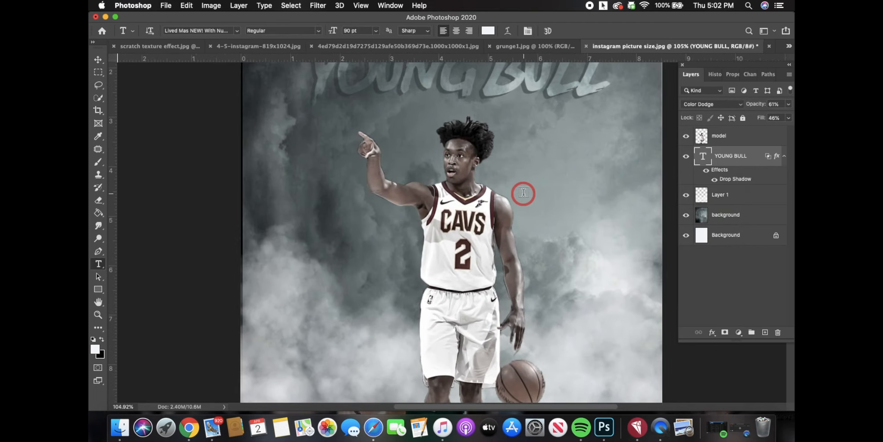
scroll(524, 193, down, 3)
scroll(524, 193, down, 3)
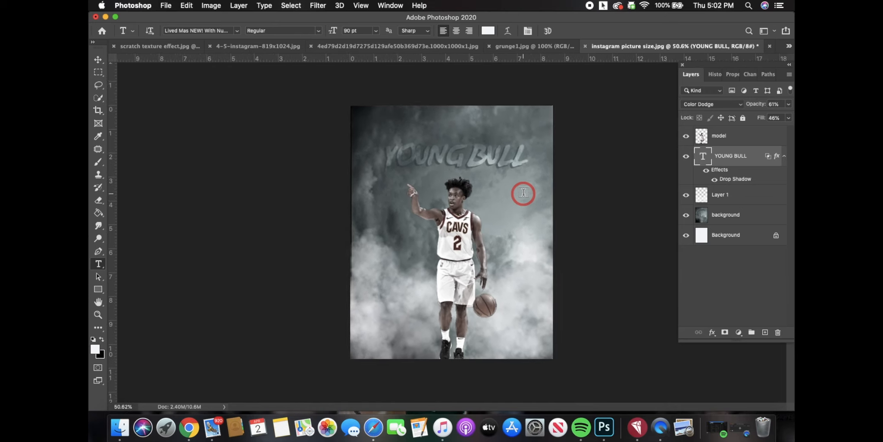
scroll(523, 193, up, 2)
scroll(524, 193, up, 3)
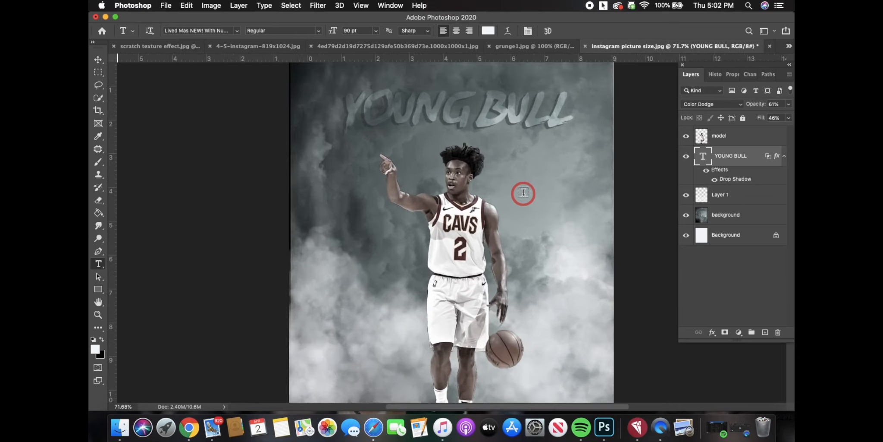
scroll(523, 193, up, 2)
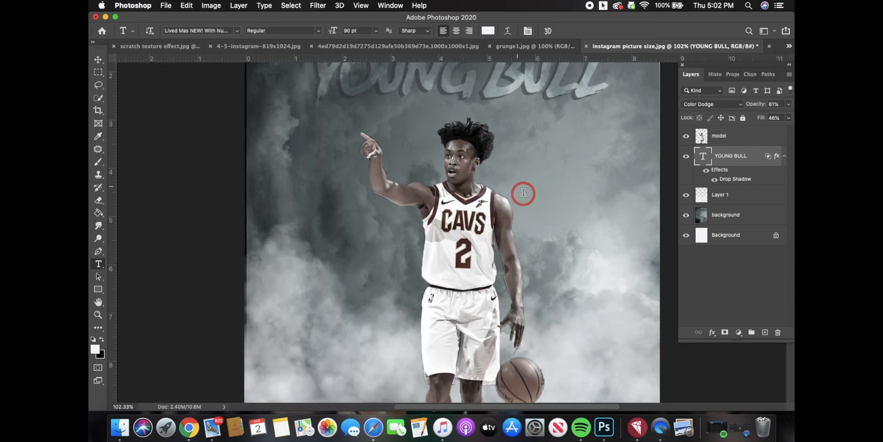
scroll(523, 193, down, 6)
scroll(523, 193, down, 4)
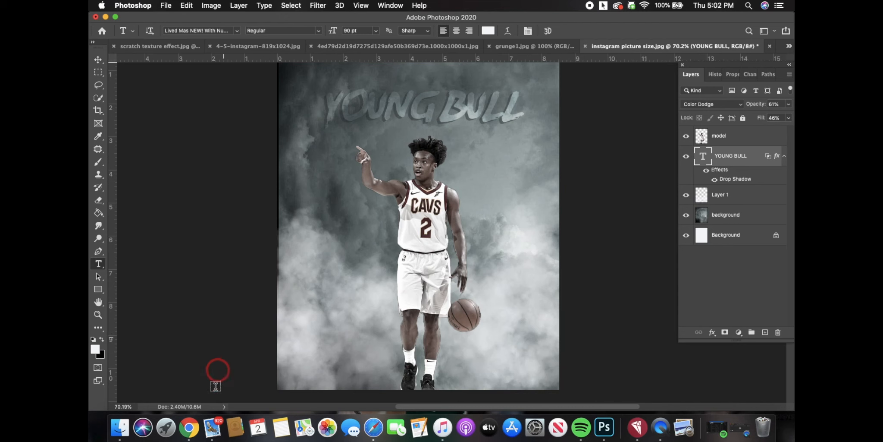
- Switch to Chrome and search Google Images for "basketball court"
click(189, 427)
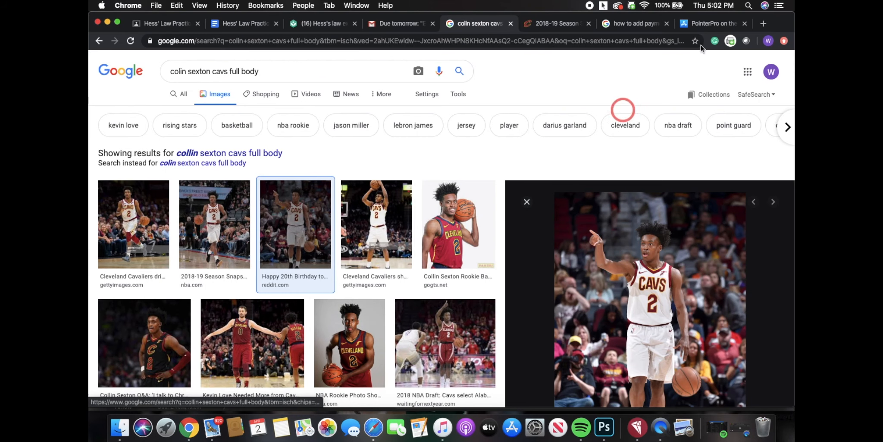
drag(329, 69, 172, 70)
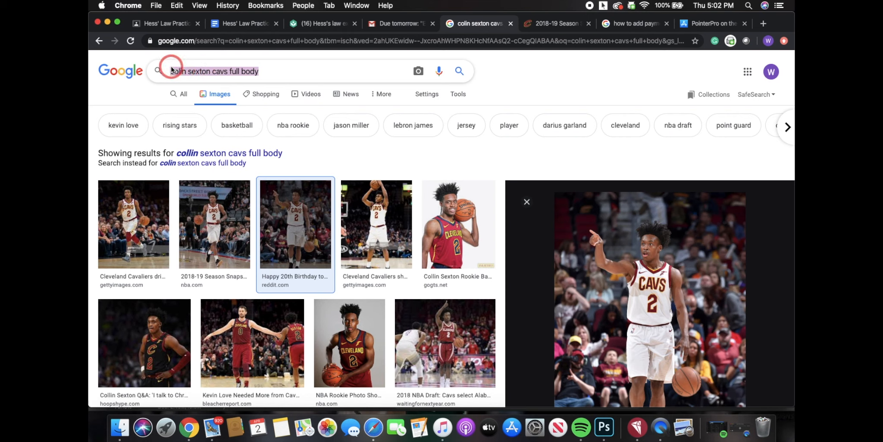
text(BASKETBAL)
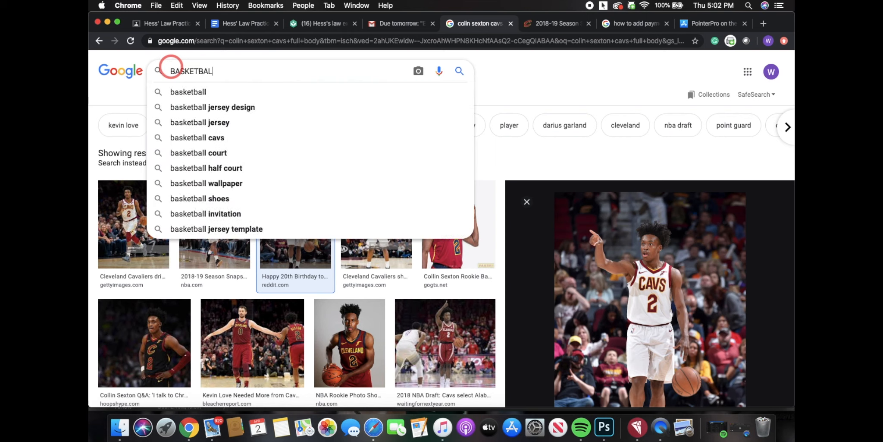
text(L)
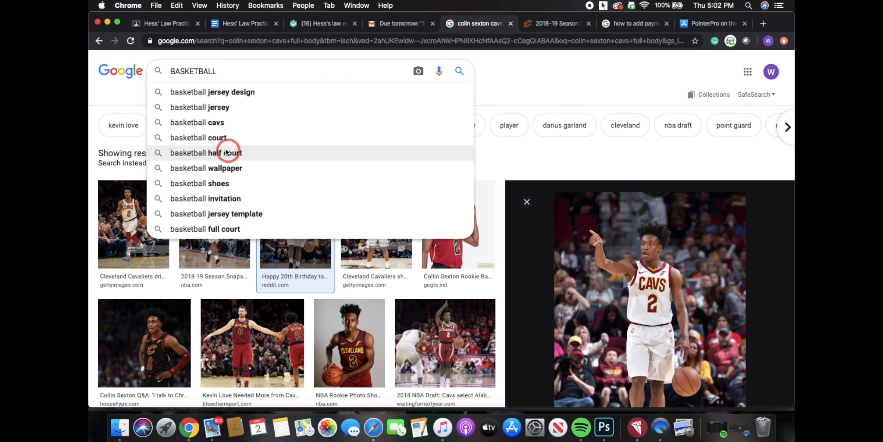
click(218, 138)
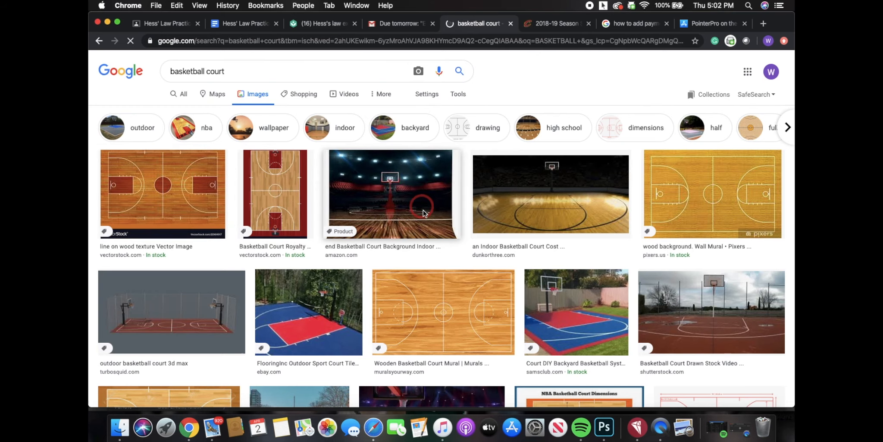
- Browse the basketball court image results and preview the dark indoor arena backdrop with red seating
scroll(391, 215, down, 3)
scroll(391, 215, down, 8)
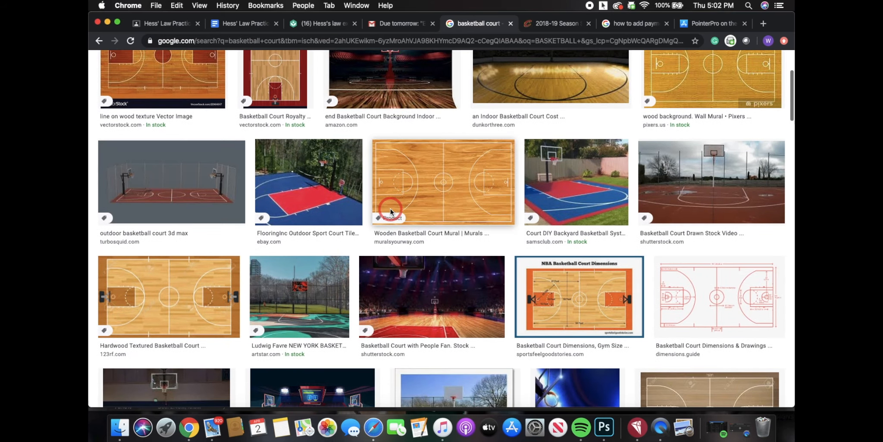
scroll(390, 212, down, 10)
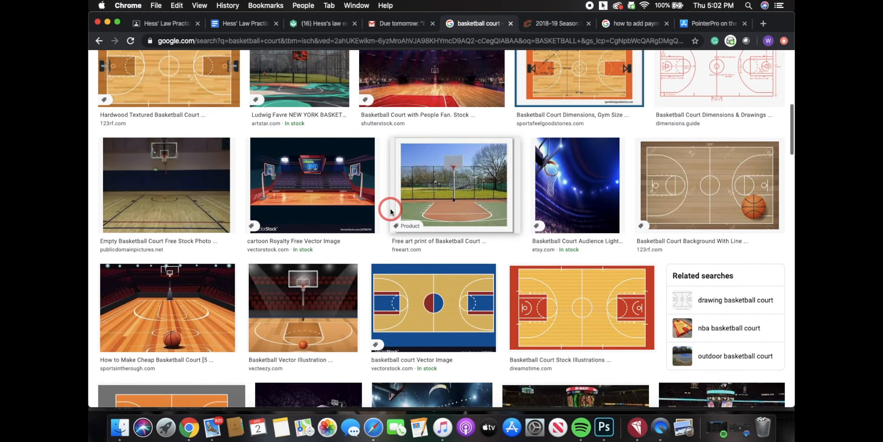
scroll(390, 212, up, 15)
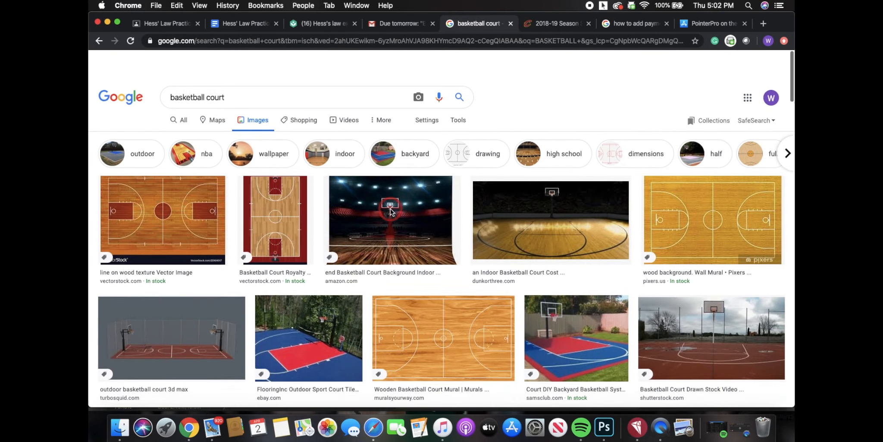
click(377, 187)
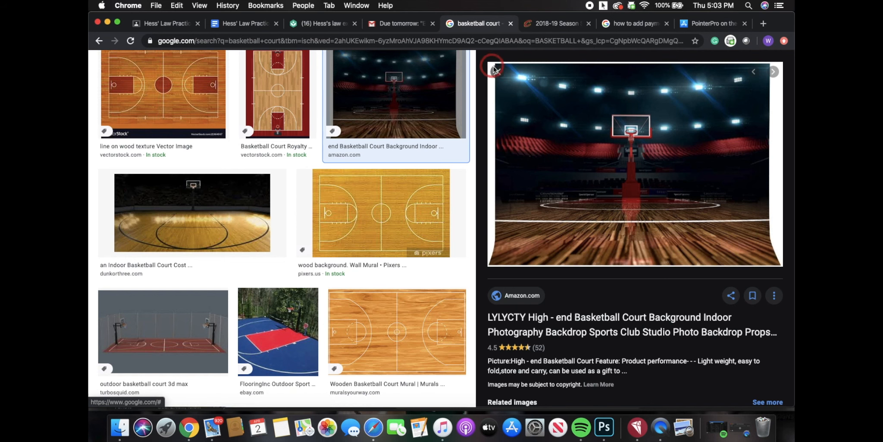
click(497, 71)
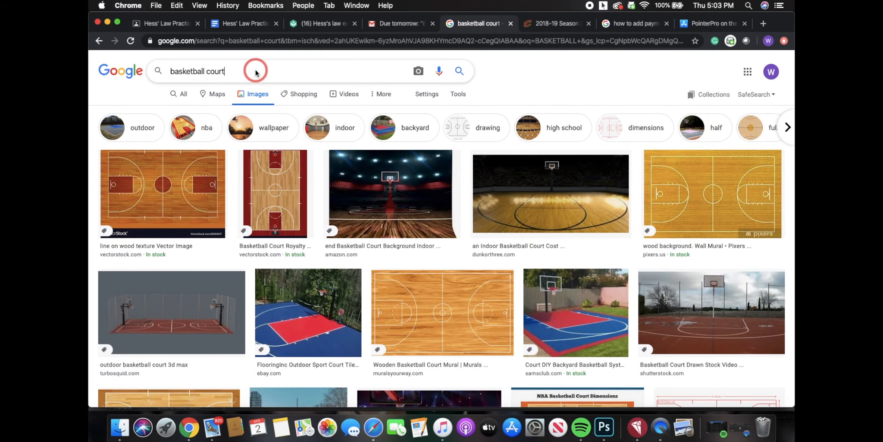
- Refine the image search to "basketball court background"
click(258, 72)
text(BAC)
click(258, 91)
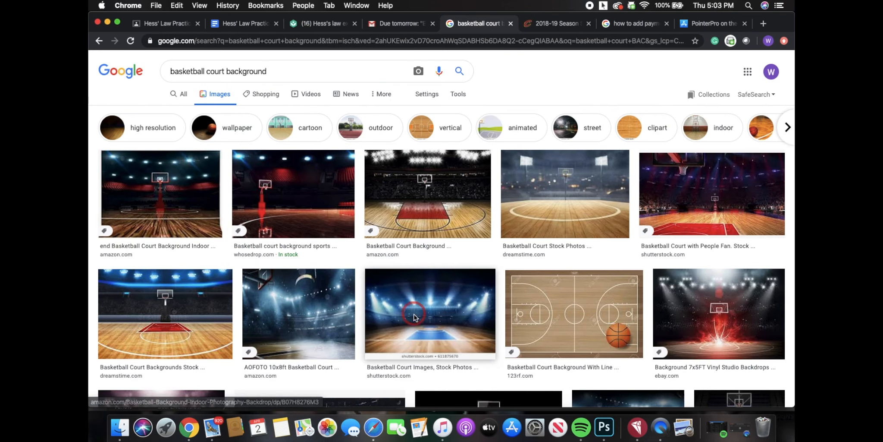
- Find the blue-lit arena picture with an empty wooden floor from Pinterest and open it in Photoshop
scroll(345, 263, down, 3)
click(320, 271)
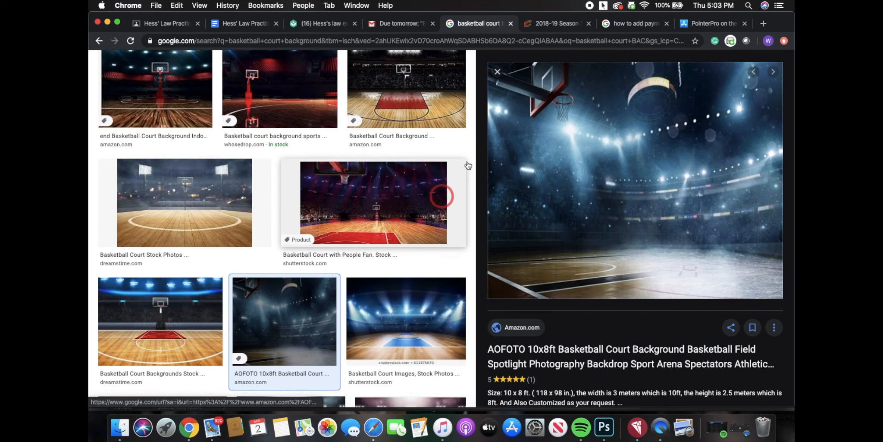
click(497, 72)
scroll(470, 230, down, 5)
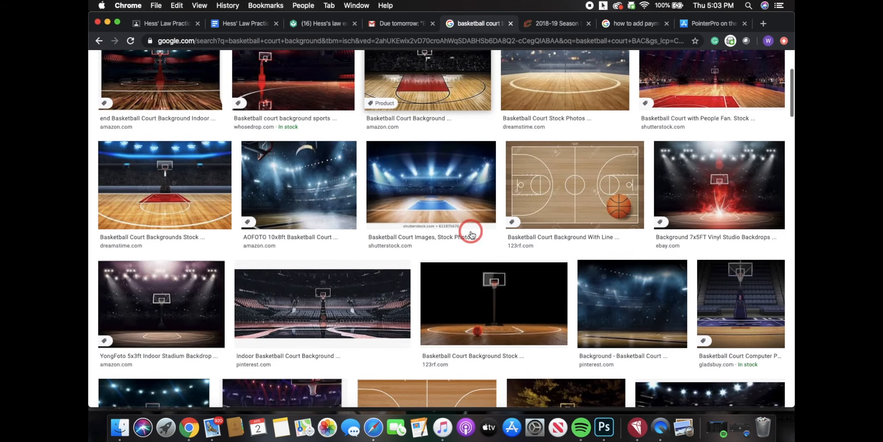
click(592, 277)
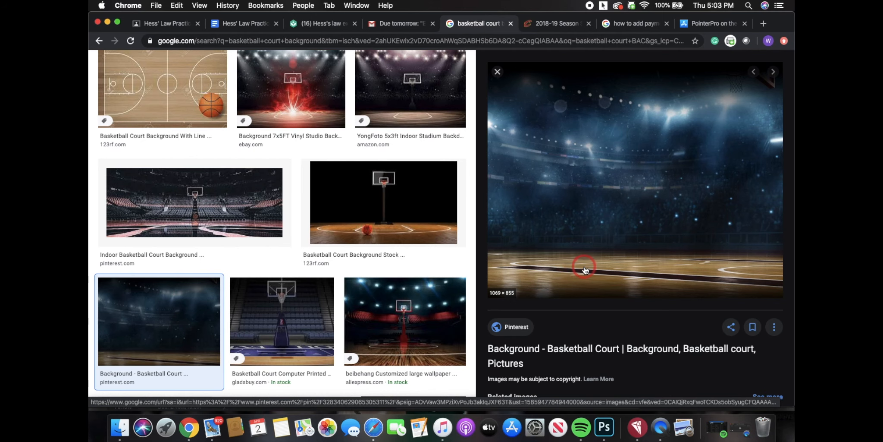
drag(584, 270, 605, 435)
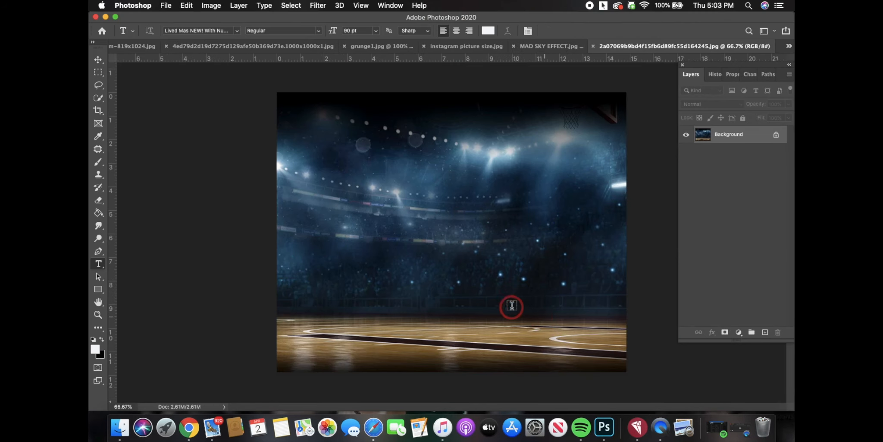
- Move the arena image into the instagram picture size.jpg document, below the model layer, with the wooden floor at the player's feet
click(98, 61)
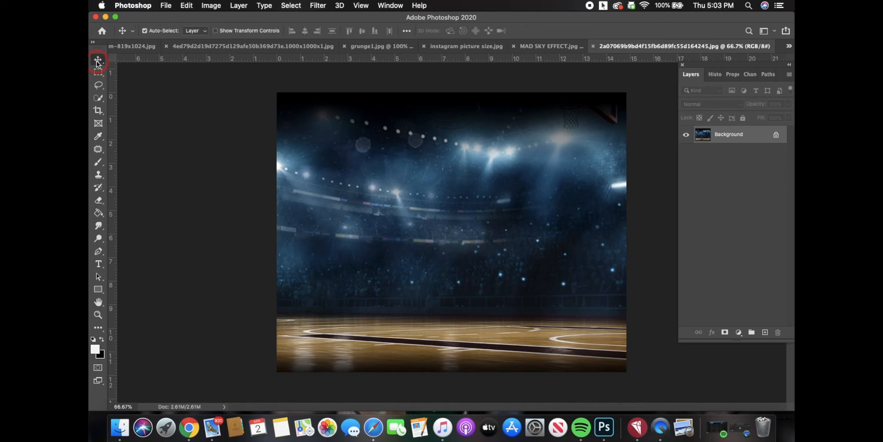
drag(503, 177, 475, 48)
drag(461, 166, 425, 265)
key(super+t)
scroll(426, 260, down, 2)
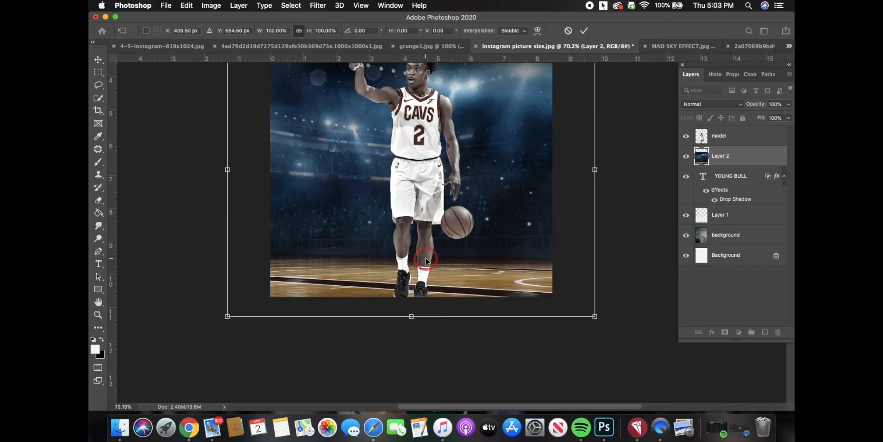
key(Return)
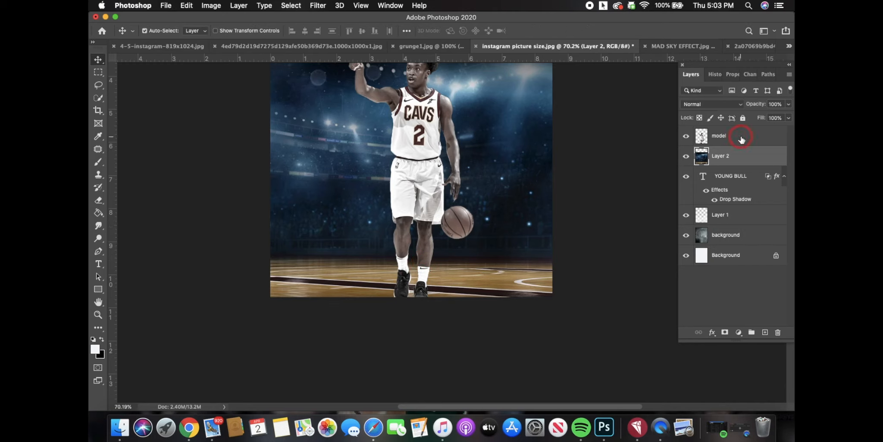
- Set the court layer's blend mode to Screen and check the blend around the text, player and floor
click(711, 106)
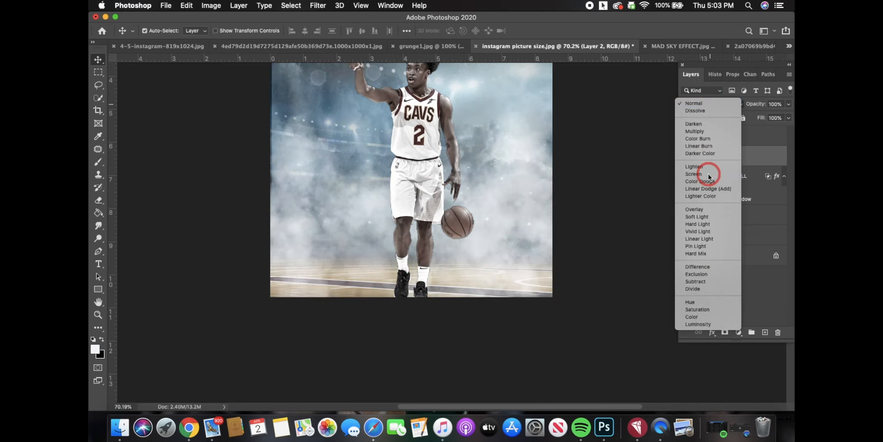
click(708, 173)
scroll(620, 158, up, 5)
scroll(620, 158, down, 4)
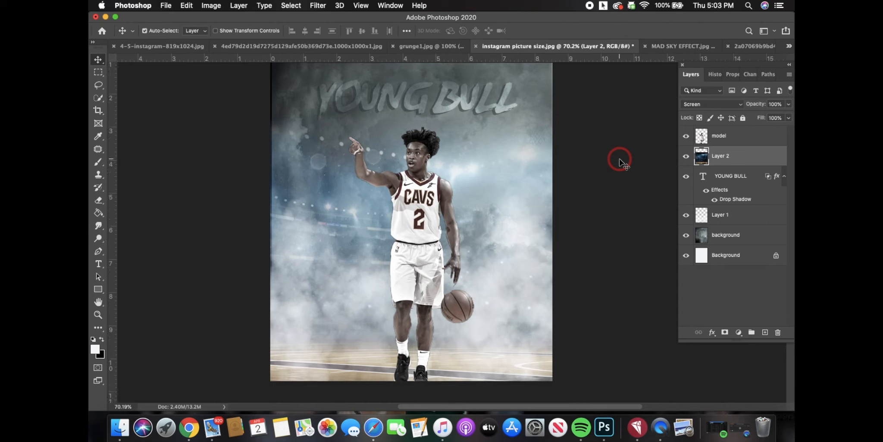
scroll(620, 158, down, 2)
scroll(620, 157, up, 5)
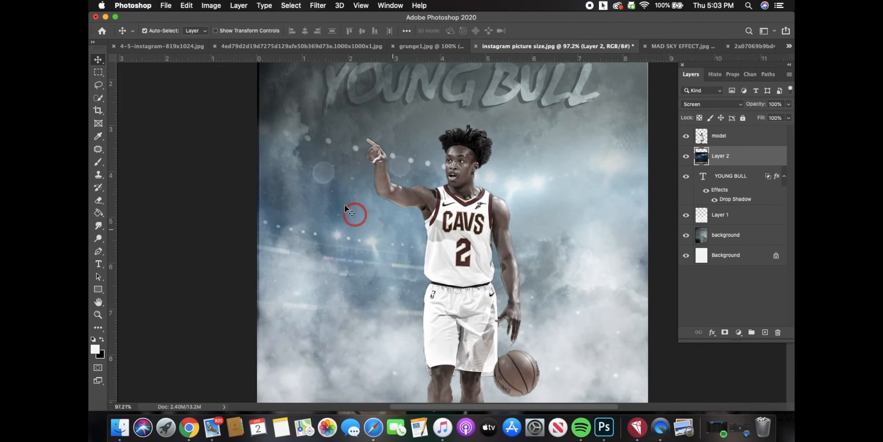
scroll(417, 309, down, 6)
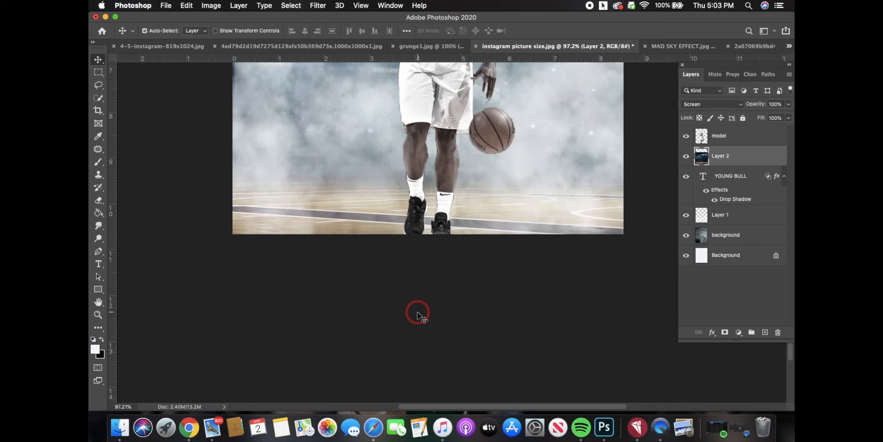
scroll(417, 312, down, 2)
scroll(417, 307, down, 3)
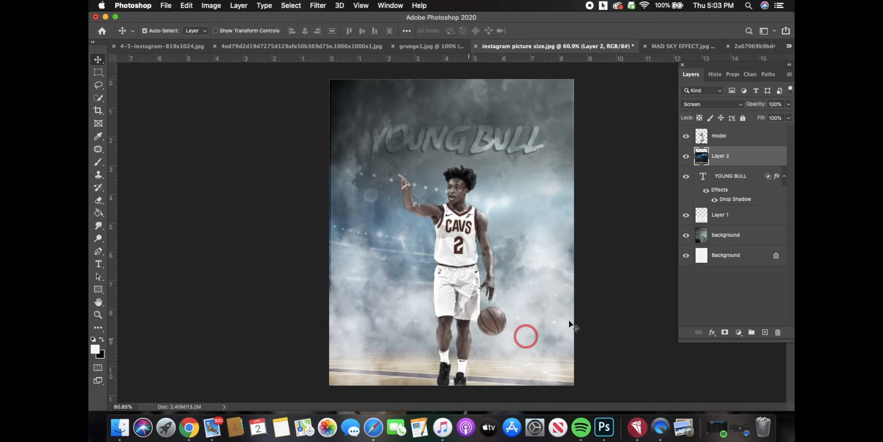
- Lower the court layer's opacity to 48% and check the composition close up and at full view
click(788, 104)
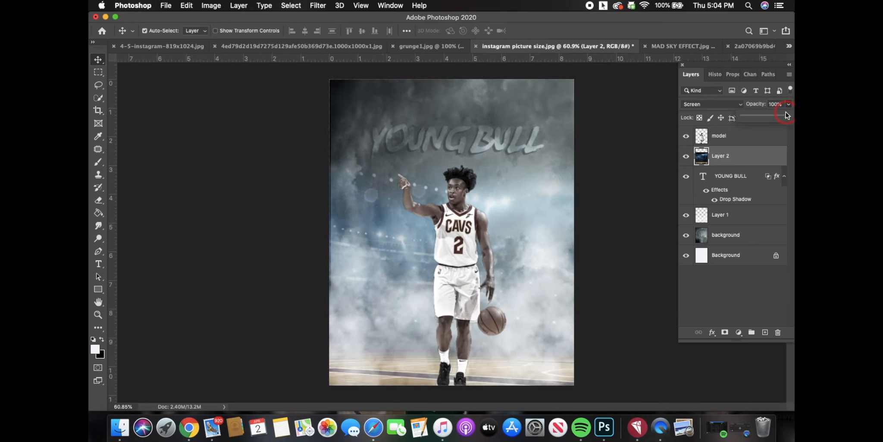
drag(773, 119, 764, 119)
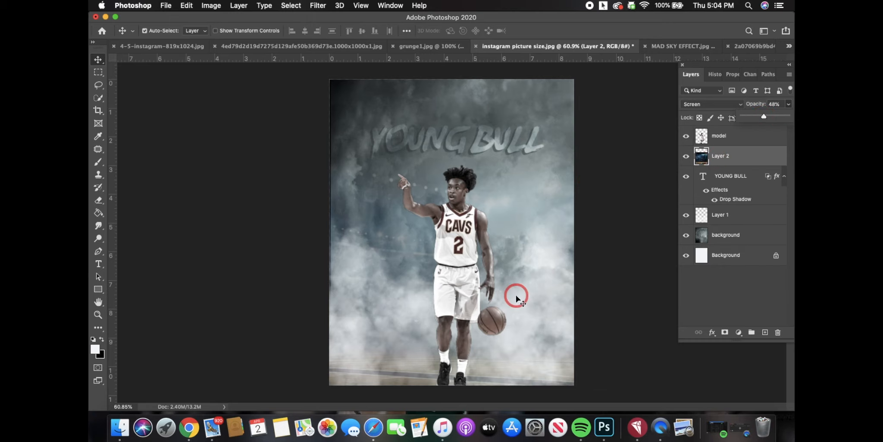
scroll(516, 294, up, 5)
scroll(516, 295, down, 3)
scroll(516, 294, up, 10)
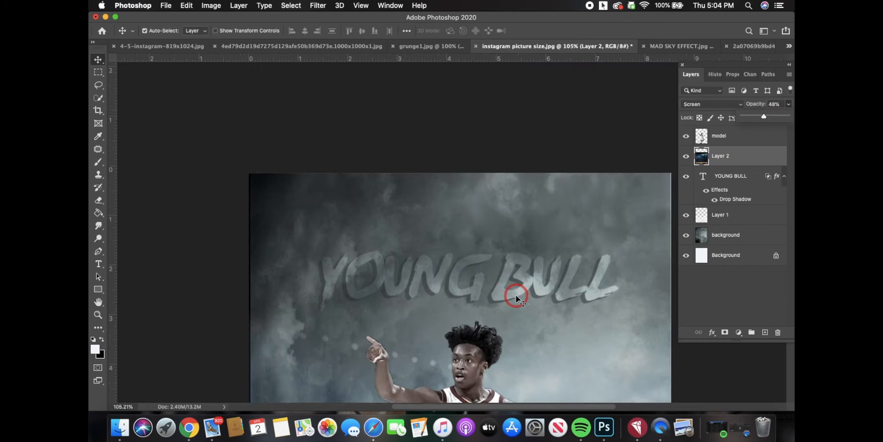
scroll(516, 295, down, 6)
scroll(516, 294, down, 6)
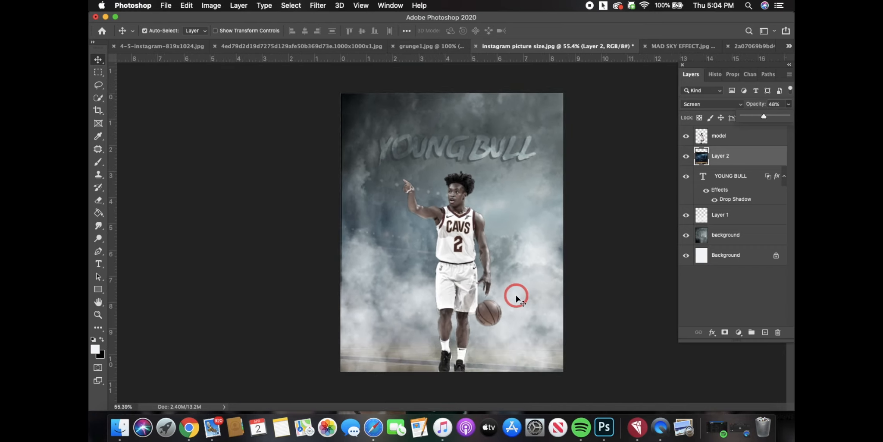
scroll(516, 295, up, 10)
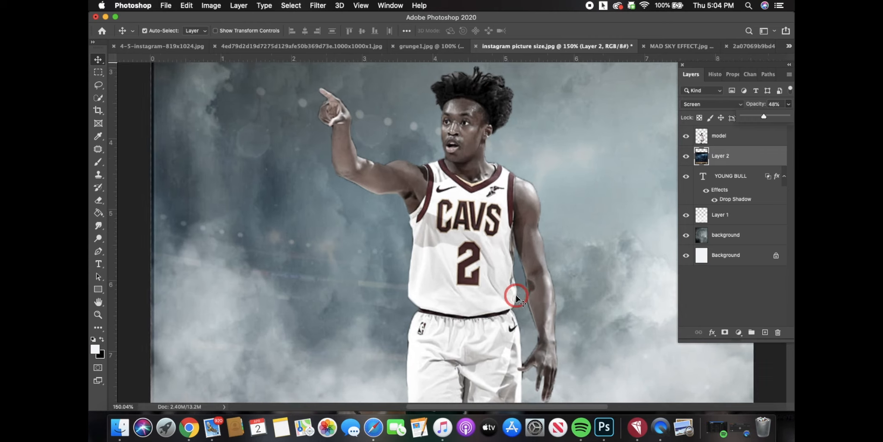
- Select the model layer and examine the cut-out edges around the player's legs, socks and shoes
click(444, 173)
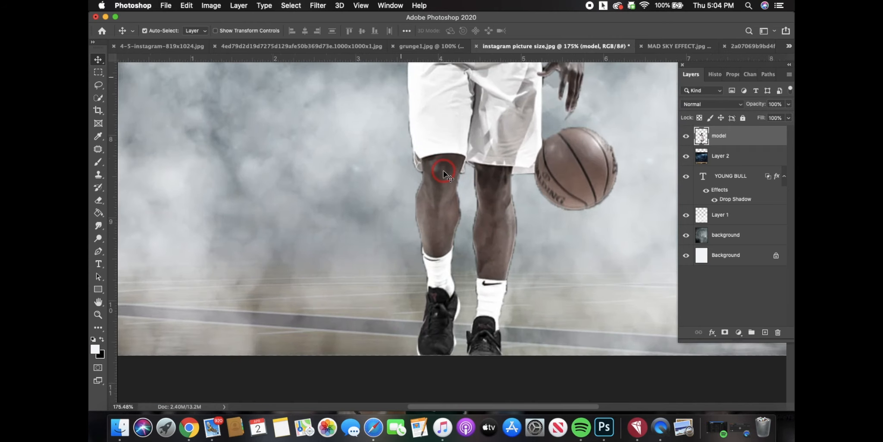
scroll(445, 173, up, 5)
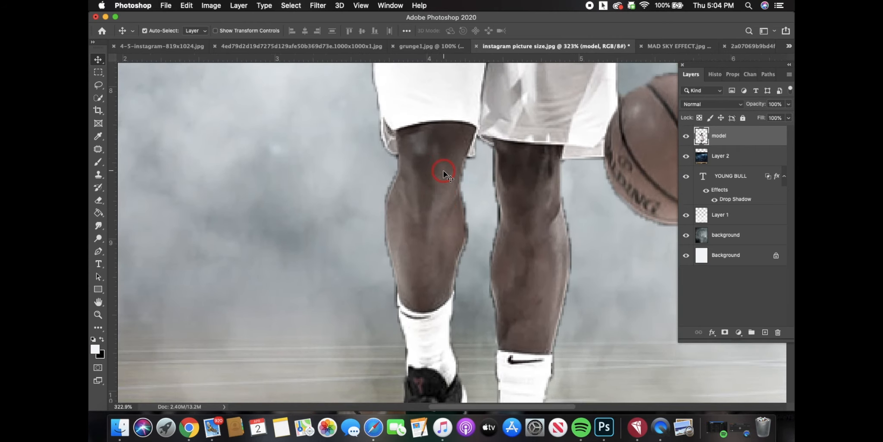
scroll(444, 171, down, 4)
scroll(444, 171, down, 2)
scroll(444, 171, up, 4)
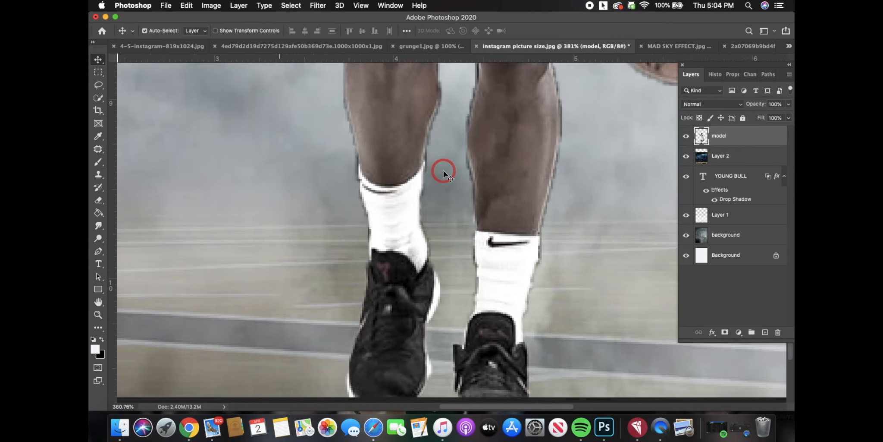
scroll(444, 173, down, 8)
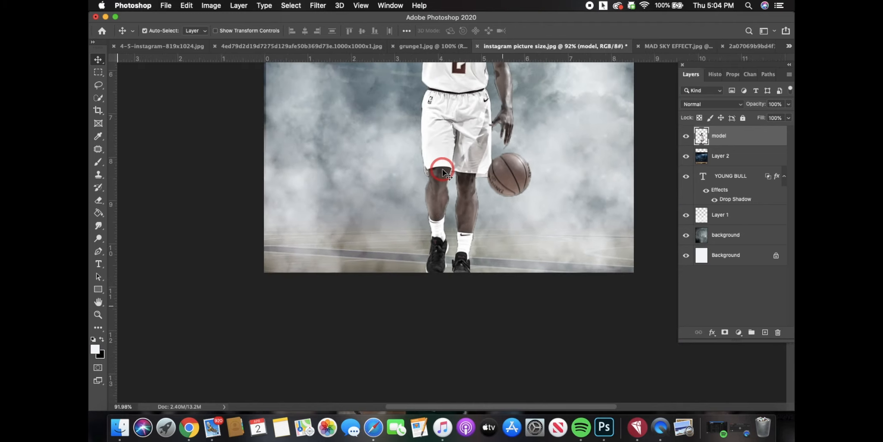
scroll(445, 172, down, 2)
scroll(444, 173, up, 5)
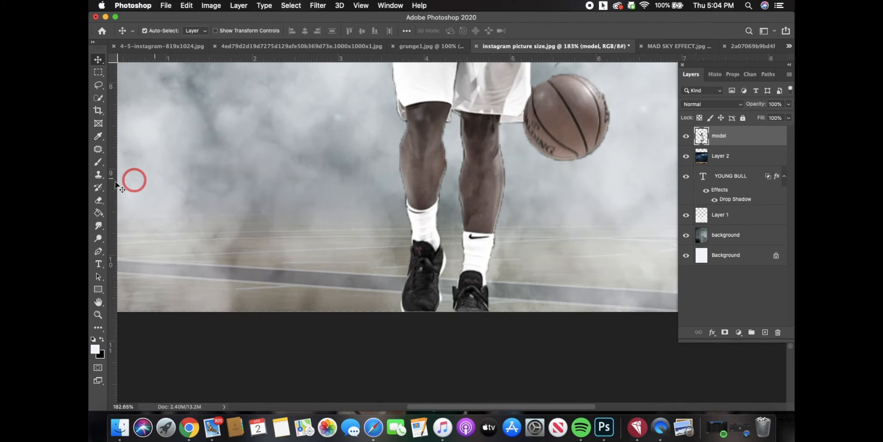
- Set up the Eraser with the Soft Round brush at 35 px for the edges of the player's legs
click(99, 199)
click(129, 196)
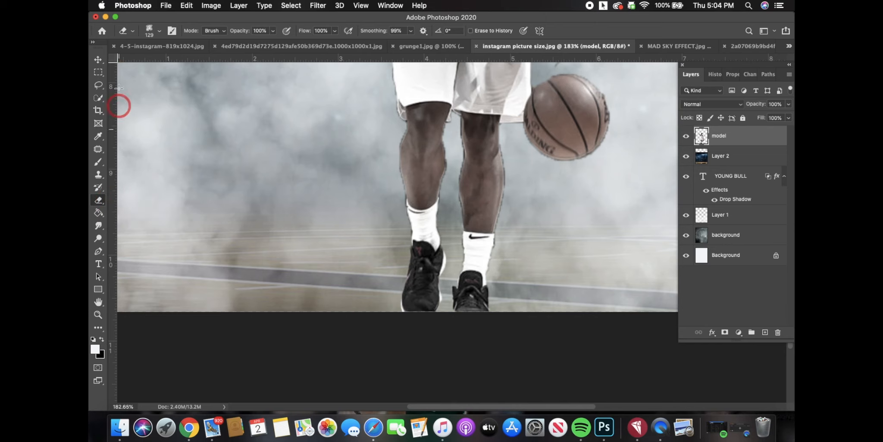
click(158, 33)
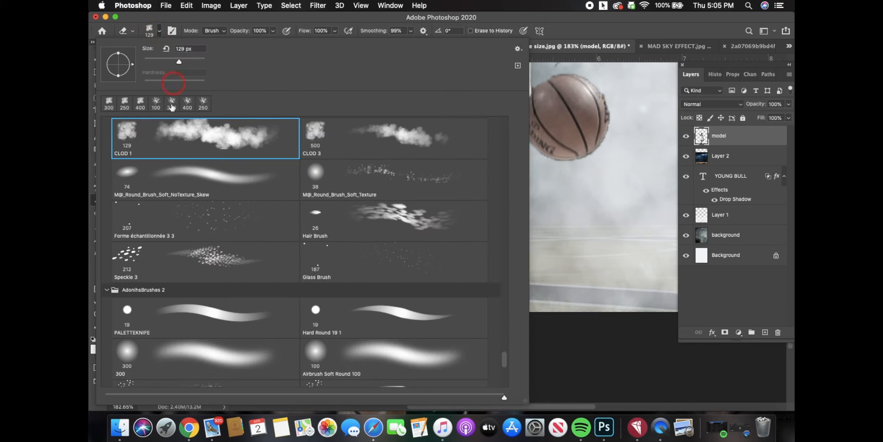
scroll(187, 214, up, 20)
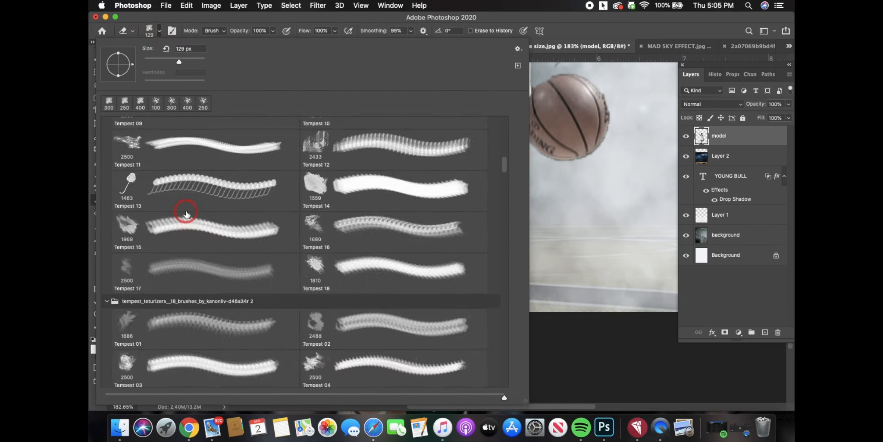
click(170, 157)
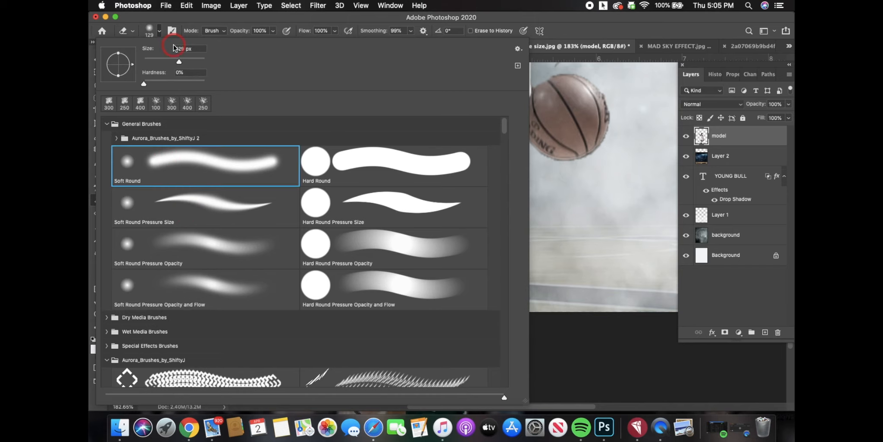
double_click(160, 35)
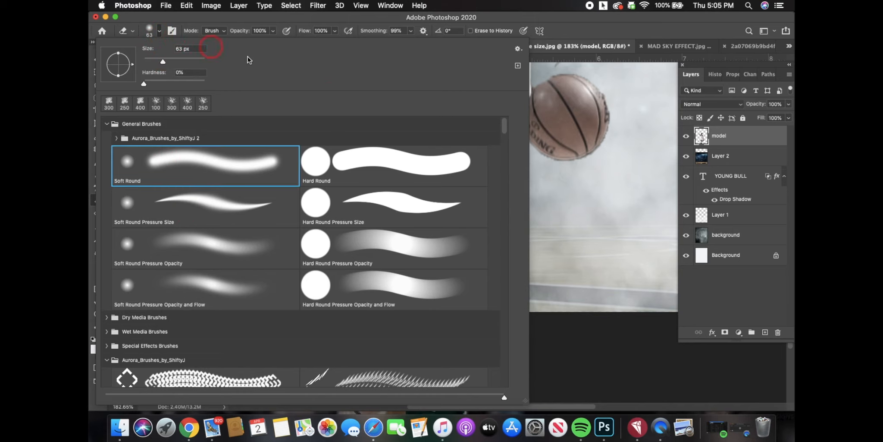
click(160, 31)
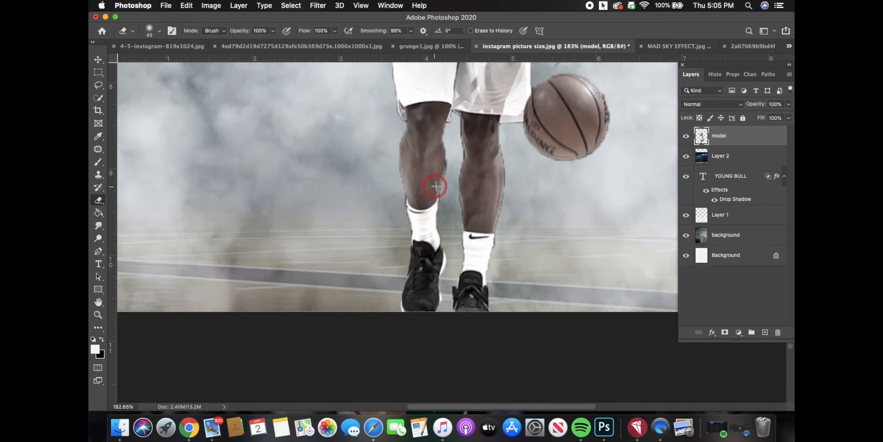
key(bracketleft)
scroll(436, 186, up, 5)
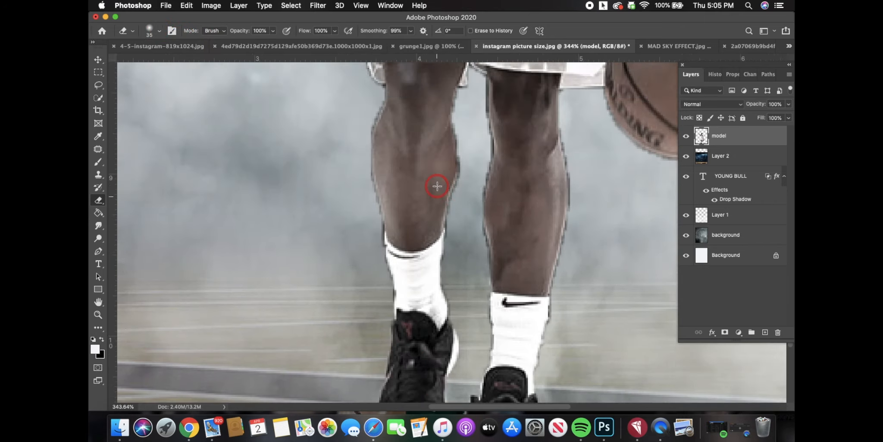
- Reduce the Eraser to 8 px and erase the dark fringe along both sides of the player's bent leg, from knee to sock
scroll(436, 186, up, 3)
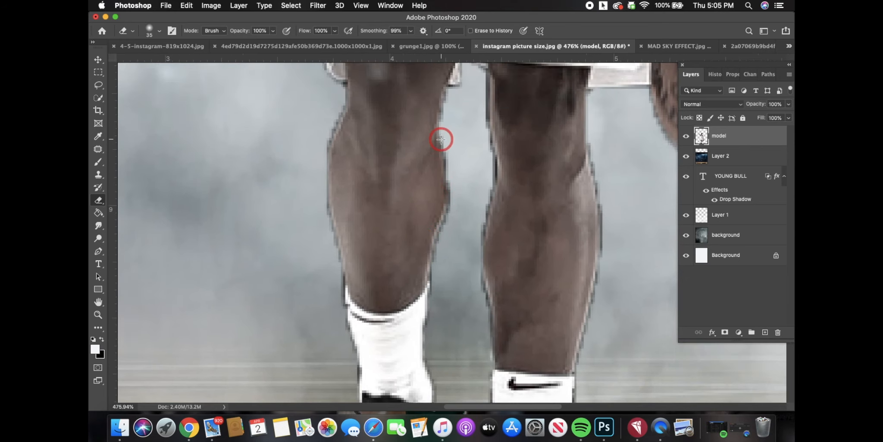
drag(441, 139, 441, 138)
key(super+z)
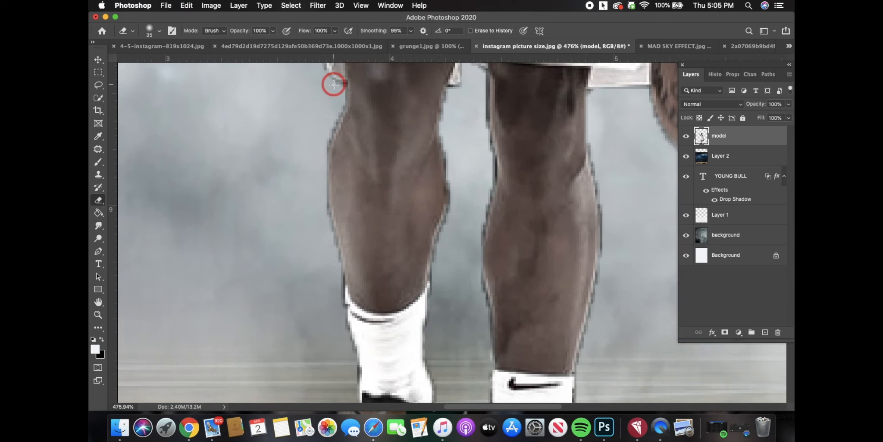
key(bracketleft)
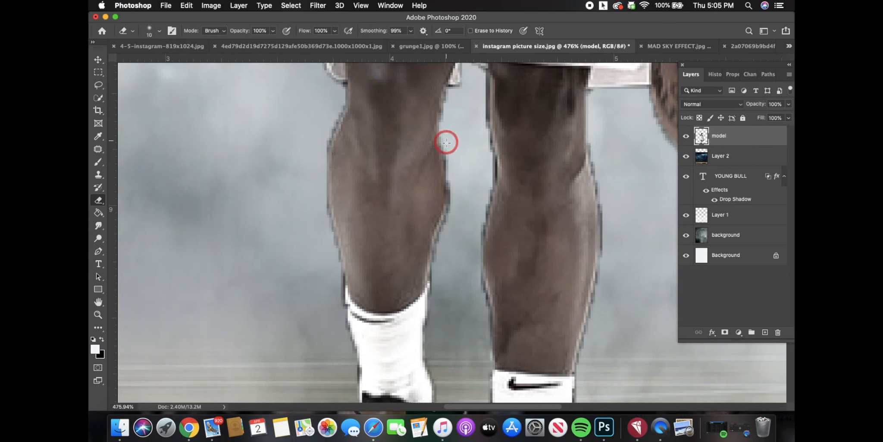
mouse_move(450, 164)
mouse_down()
mouse_move(458, 223)
mouse_move(454, 190)
mouse_up()
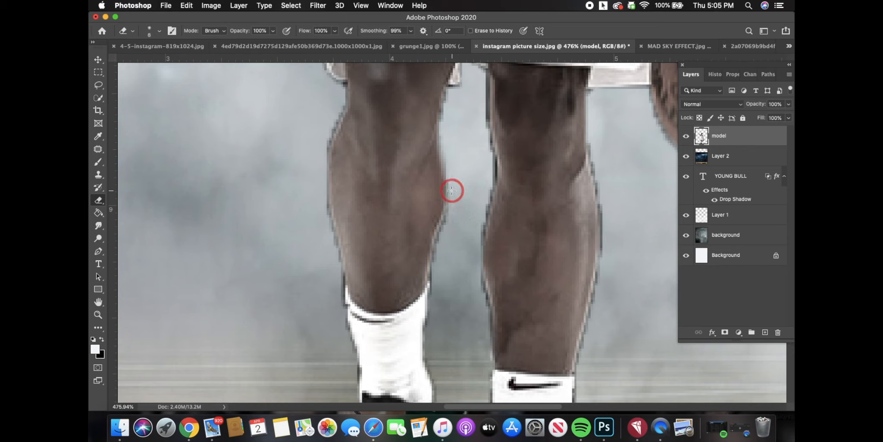
mouse_move(448, 220)
mouse_down()
mouse_move(436, 297)
mouse_move(434, 281)
mouse_up()
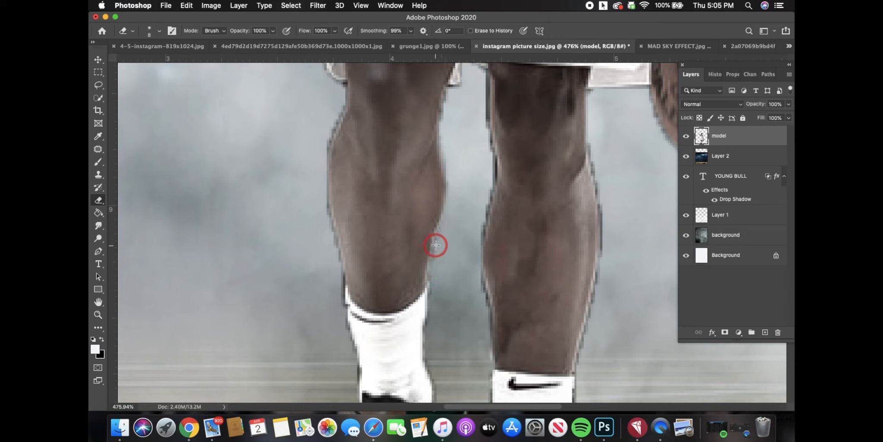
click(343, 99)
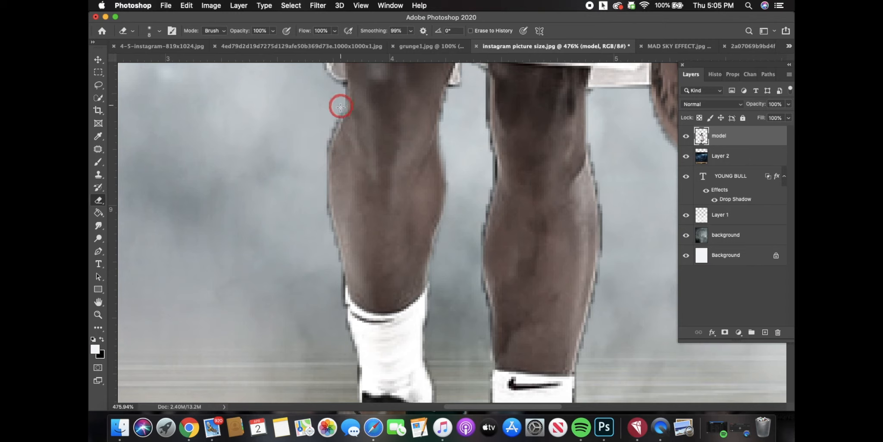
mouse_move(335, 122)
mouse_down()
mouse_move(317, 194)
mouse_move(328, 255)
mouse_move(319, 180)
mouse_move(339, 350)
mouse_up()
- Erase the dark fringe along the inner edge of the player's leg nearest the basketball, undoing the last stray erasure
scroll(339, 349, right, 3)
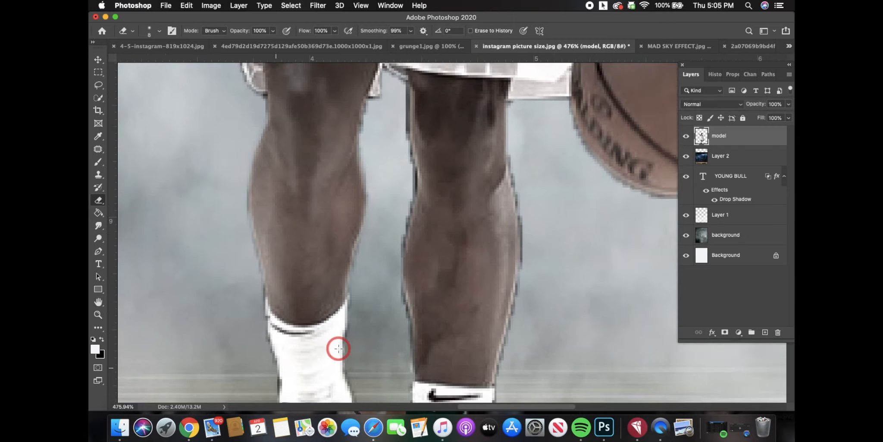
mouse_move(404, 96)
mouse_down()
mouse_move(398, 196)
mouse_move(390, 163)
mouse_move(402, 126)
mouse_move(411, 197)
mouse_move(390, 258)
mouse_move(404, 241)
mouse_move(389, 271)
mouse_move(402, 308)
mouse_up()
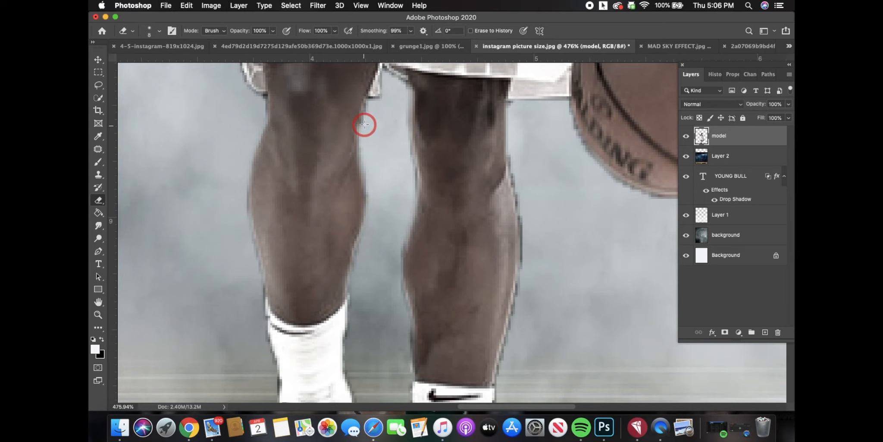
key(super+z)
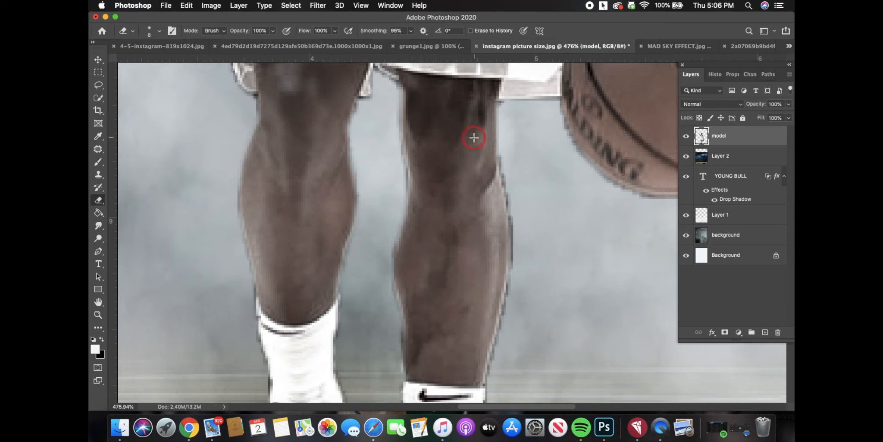